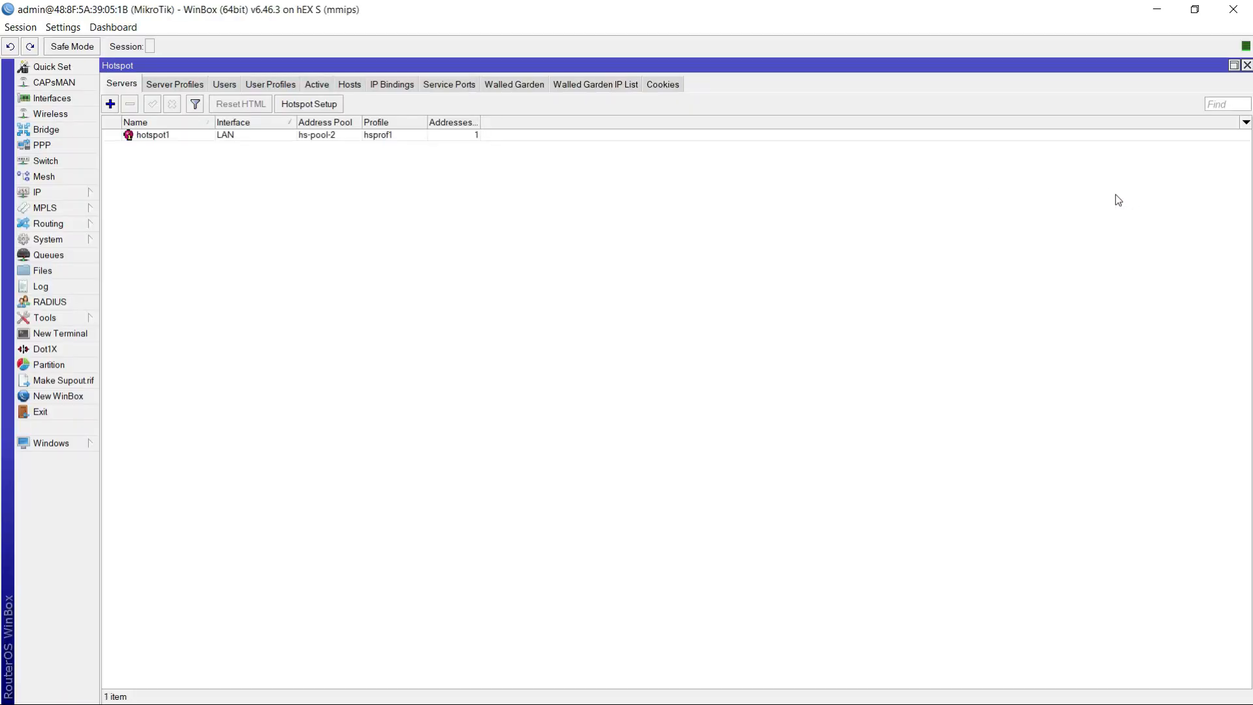
- Close the open WinBox router session and refresh the desktop
left_click(1233, 9)
left_click(1234, 9)
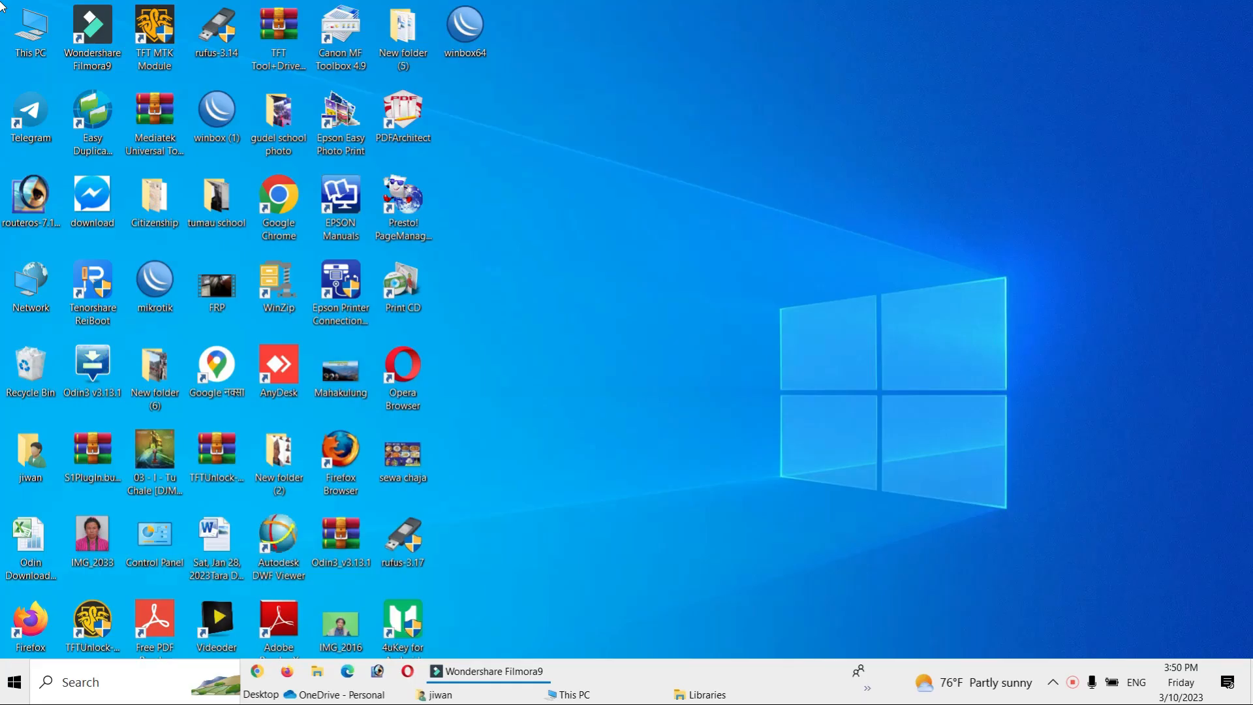
right_click(828, 157)
left_click(896, 205)
right_click(874, 124)
left_click(926, 174)
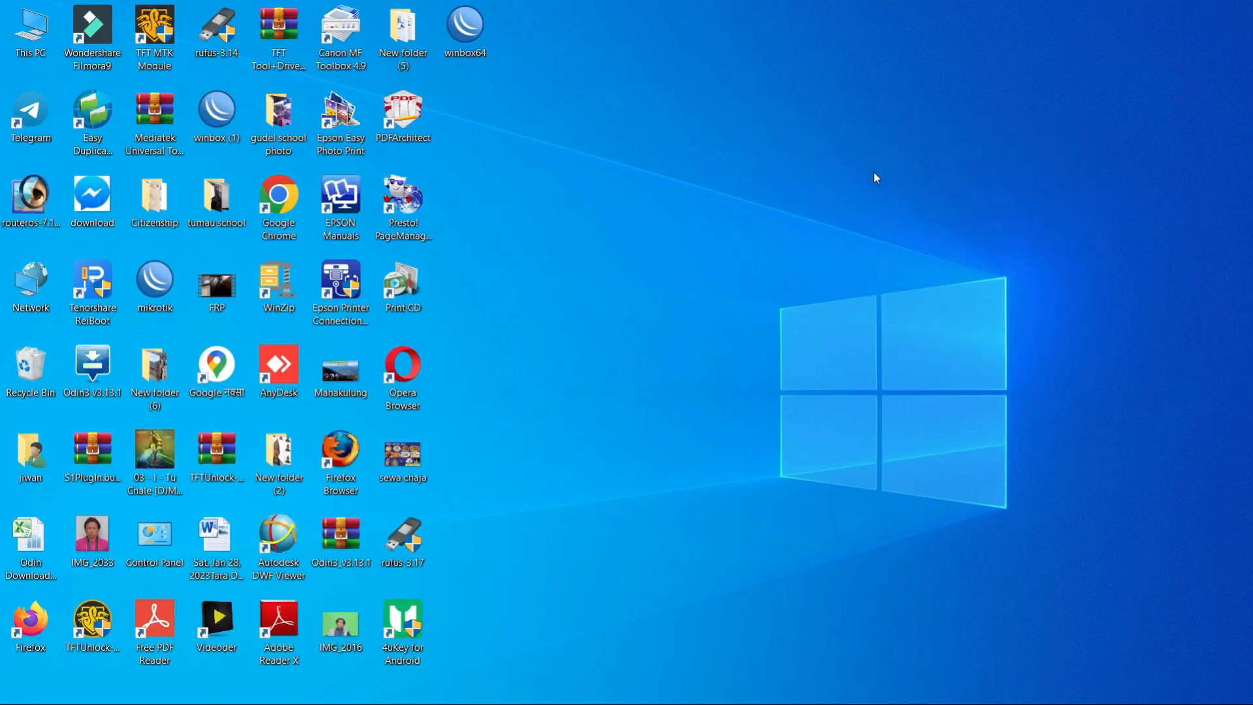
- Launch WinBox, refresh the neighbor list, connect to the discovered MikroTik router as admin, and close the session again
double_click(465, 43)
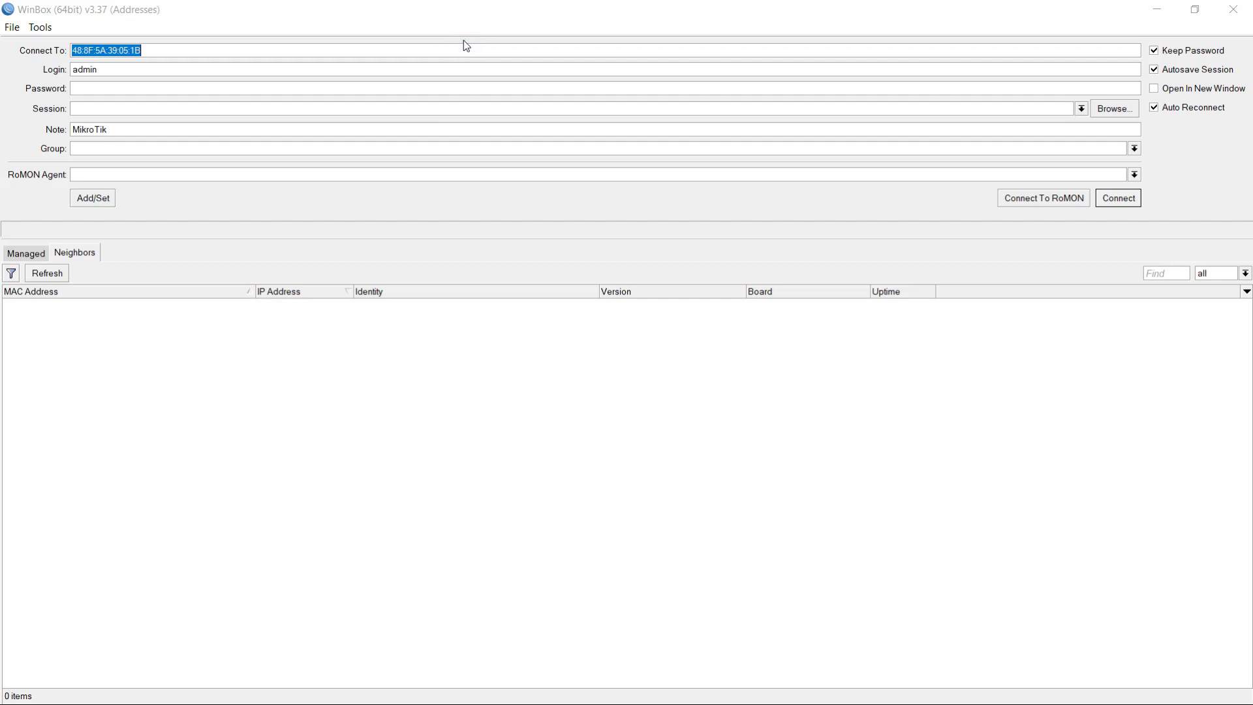
left_click(36, 275)
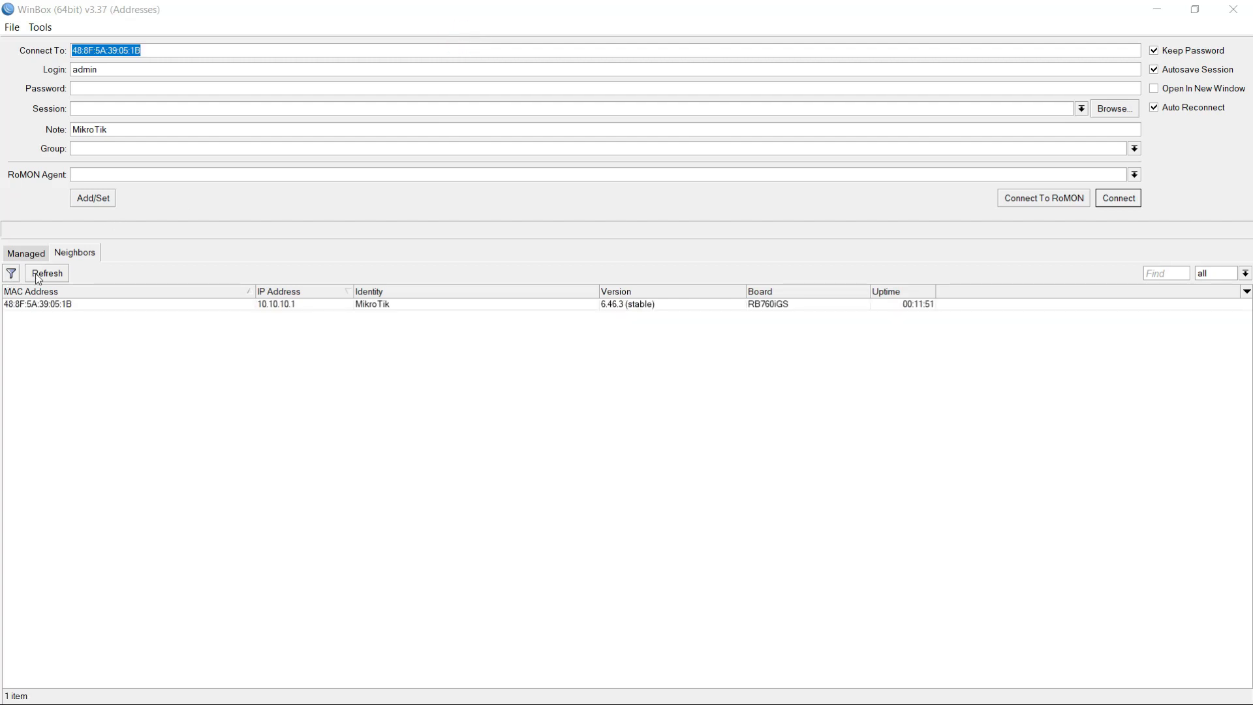
left_click(11, 305)
left_click(1117, 198)
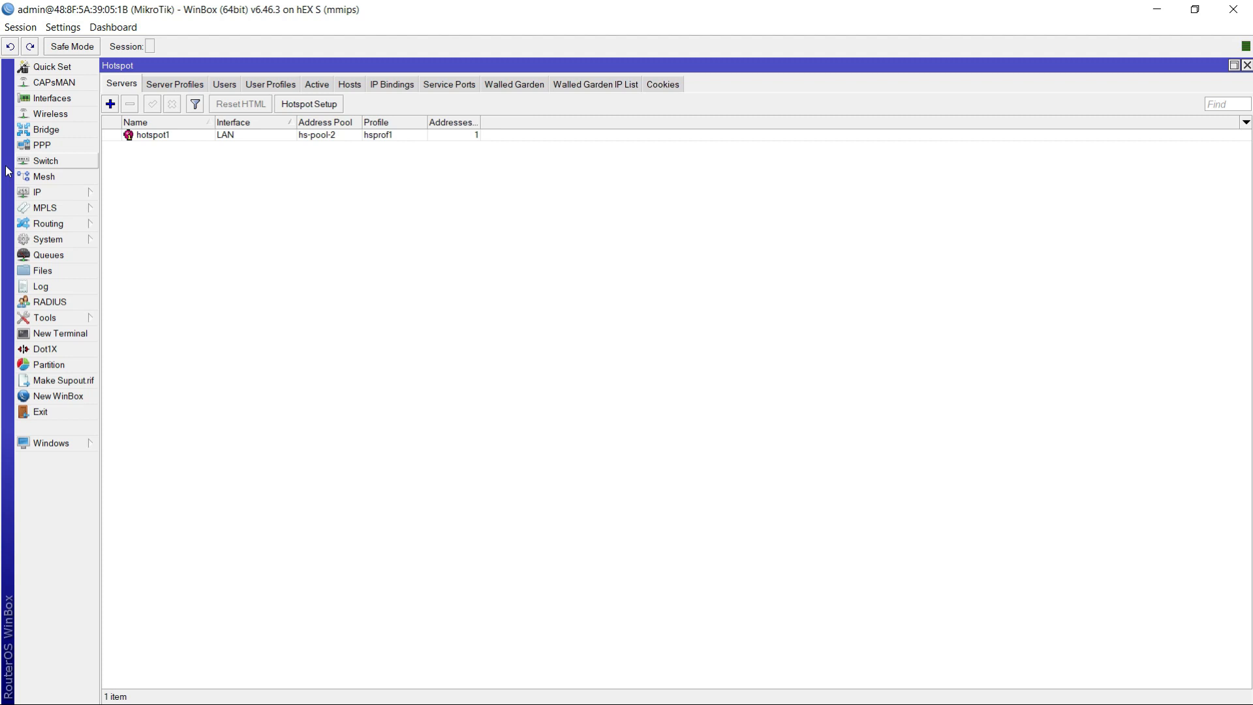
left_click(1233, 9)
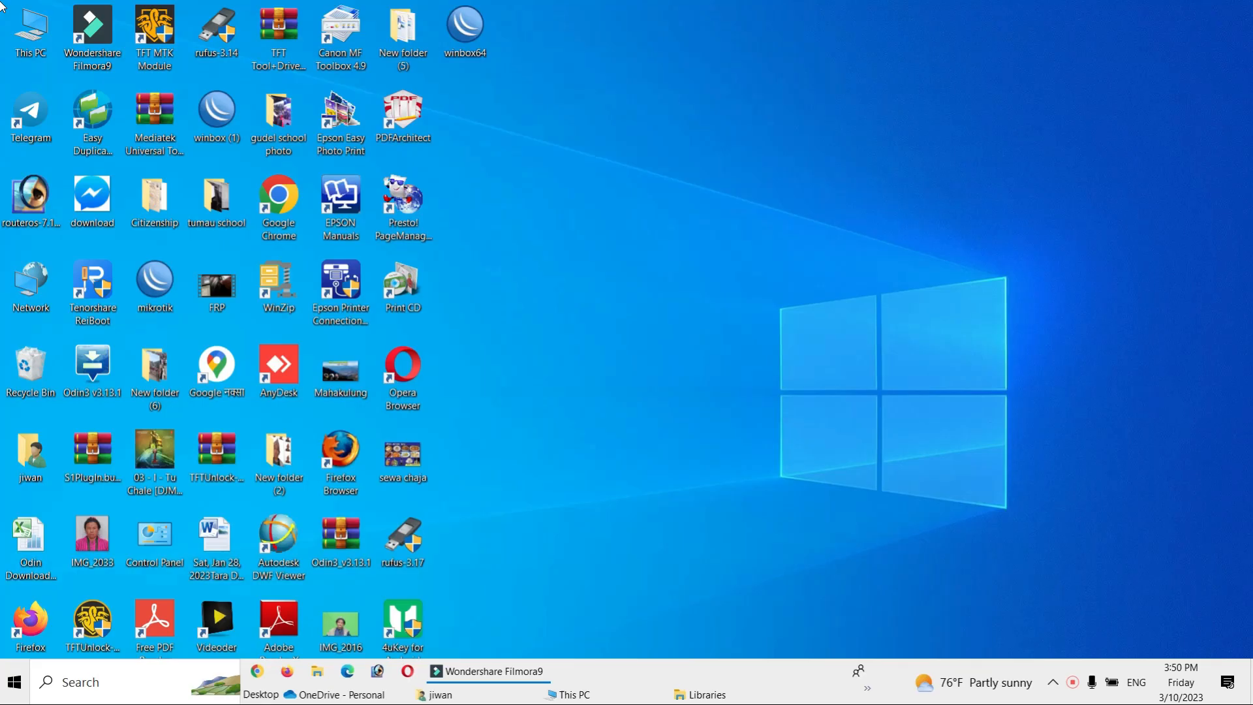
right_click(803, 123)
left_click(848, 171)
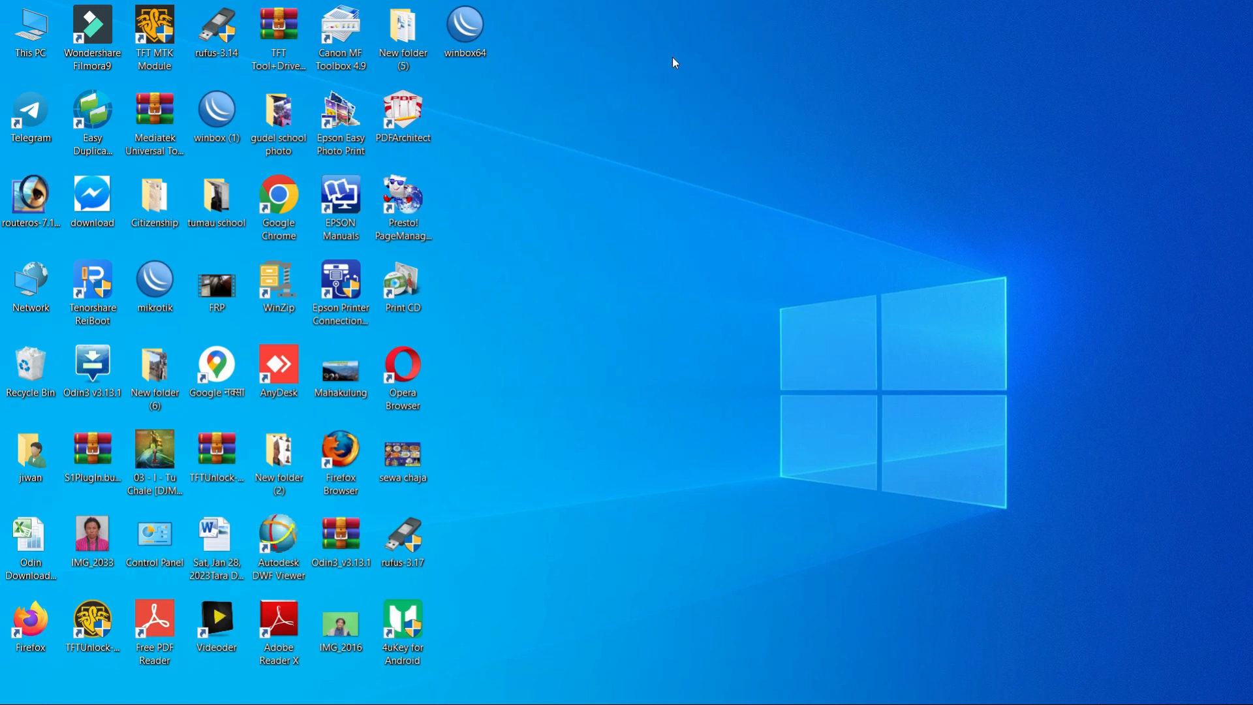
- Reopen WinBox to check its neighbor list for the router, and close it again
double_click(465, 29)
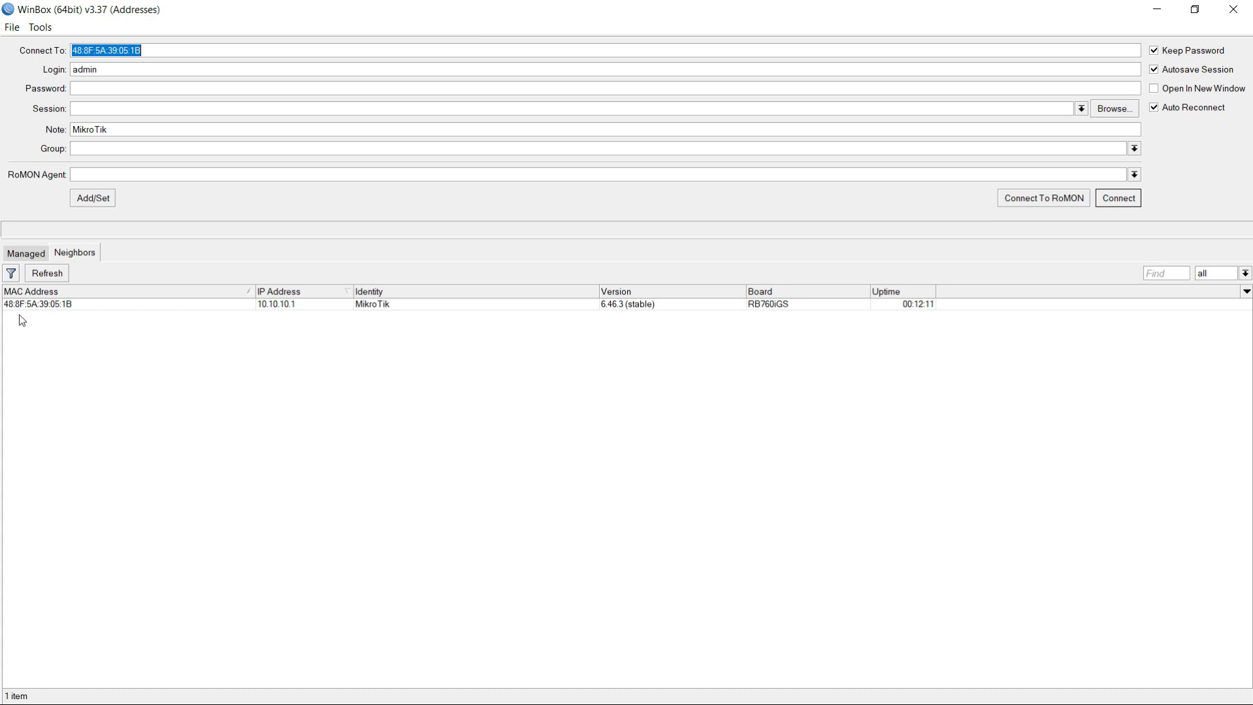
left_click(1234, 9)
right_click(659, 170)
left_click(717, 217)
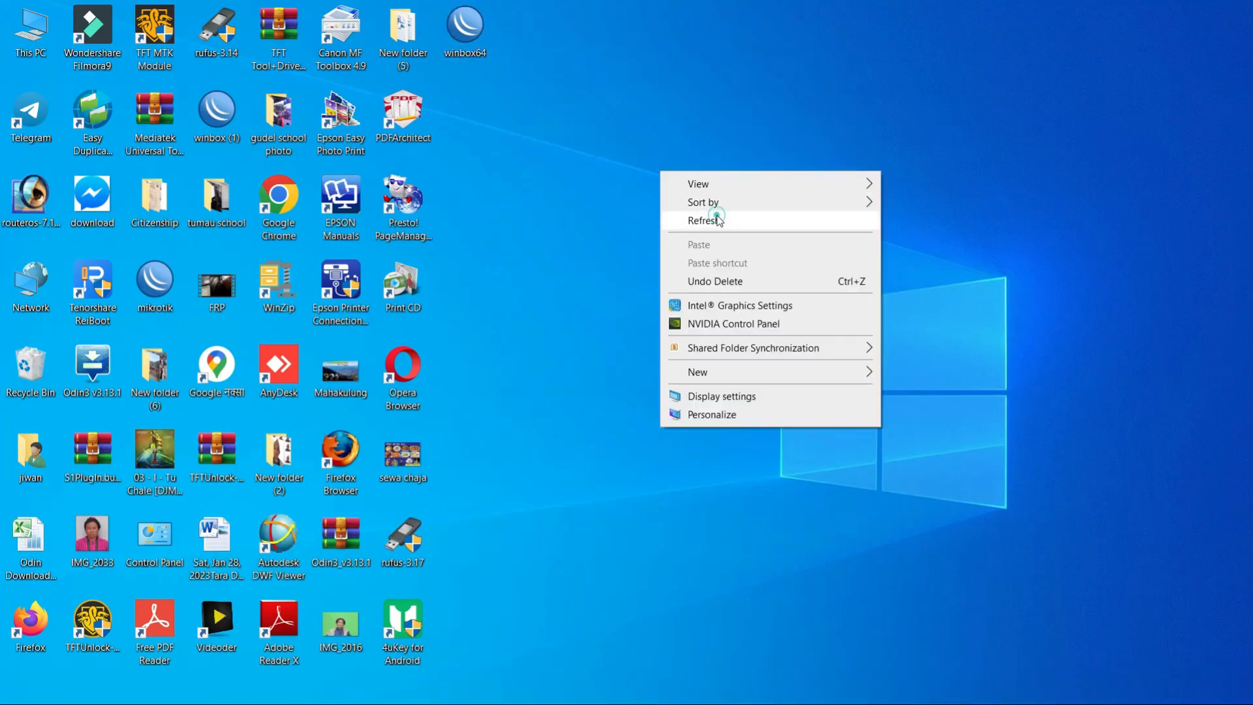
right_click(781, 144)
left_click(836, 196)
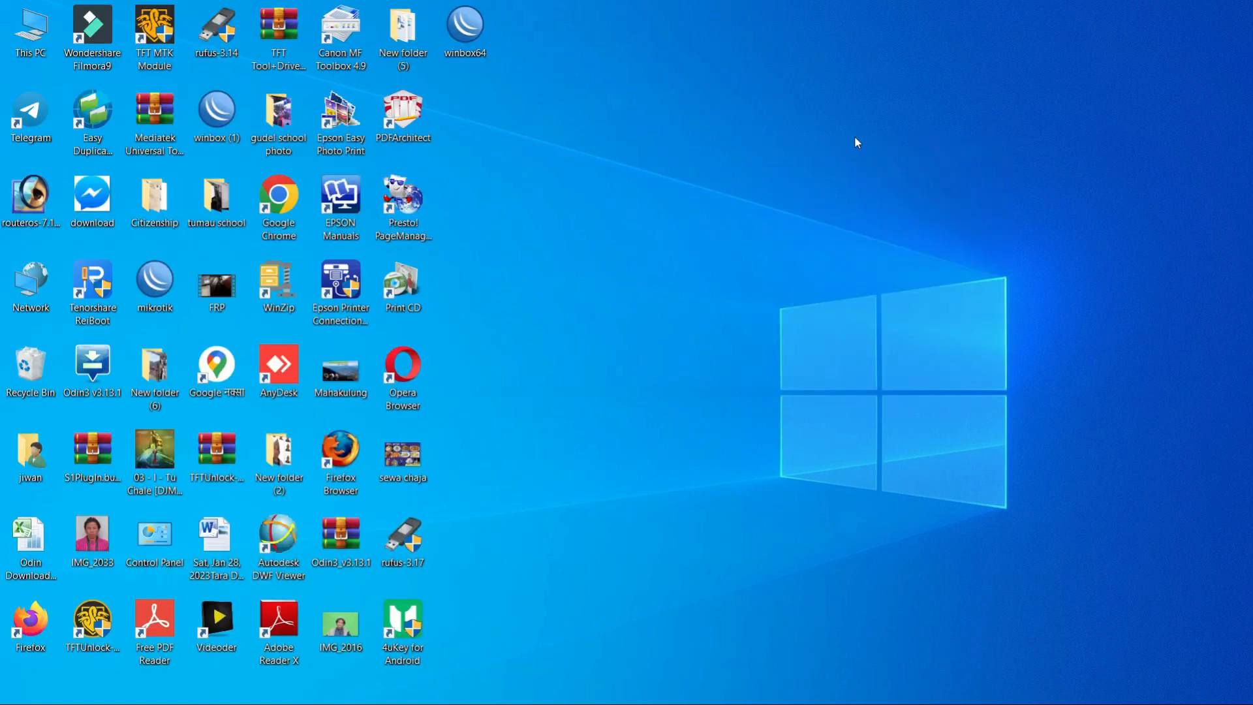
right_click(855, 136)
left_click(912, 185)
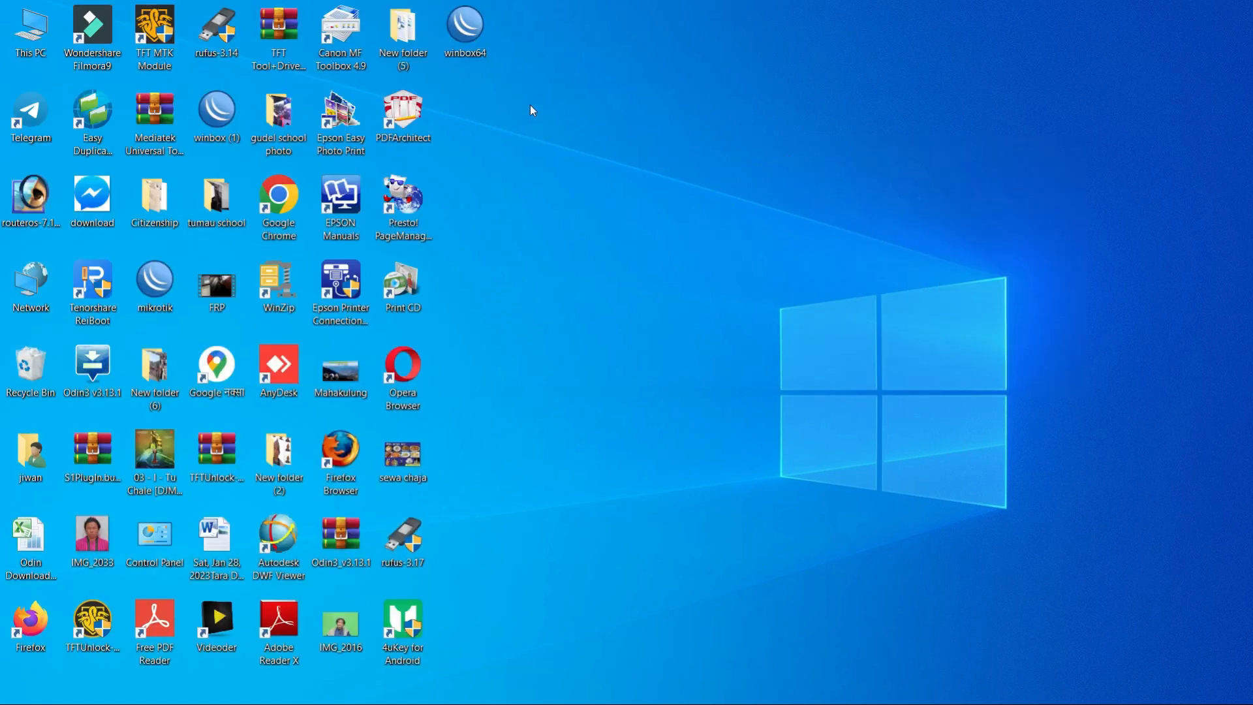
double_click(471, 42)
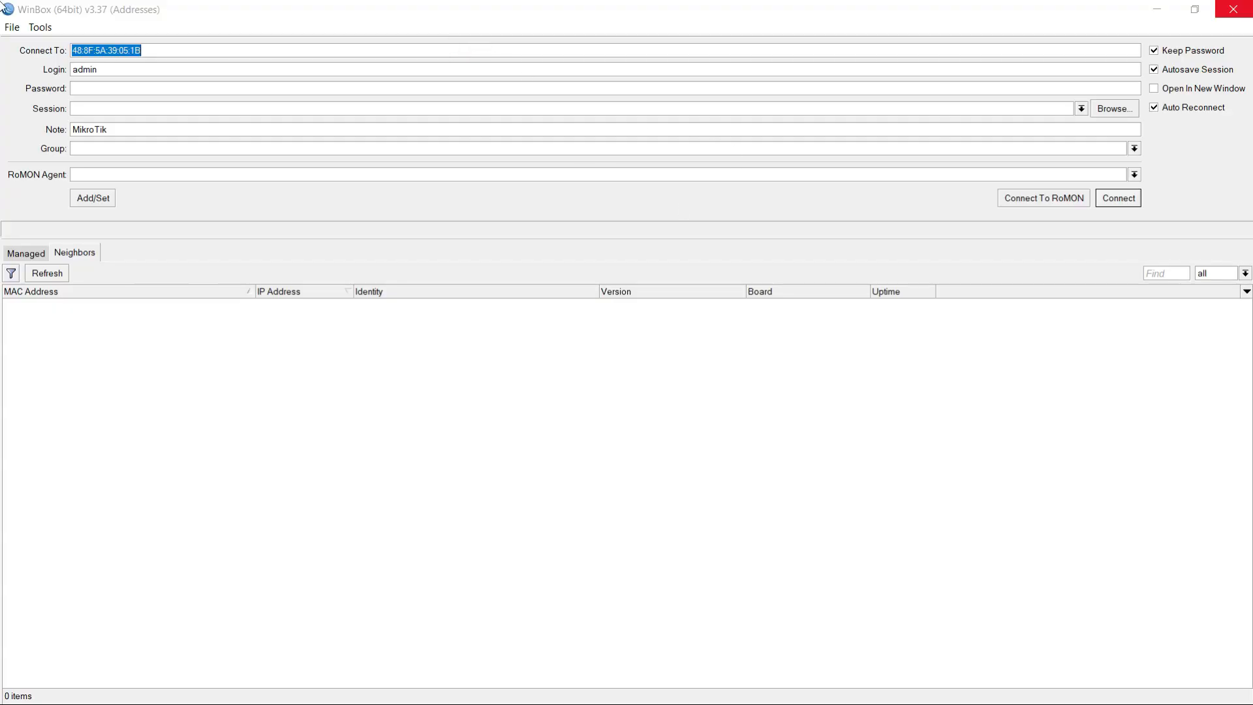
left_click(1233, 9)
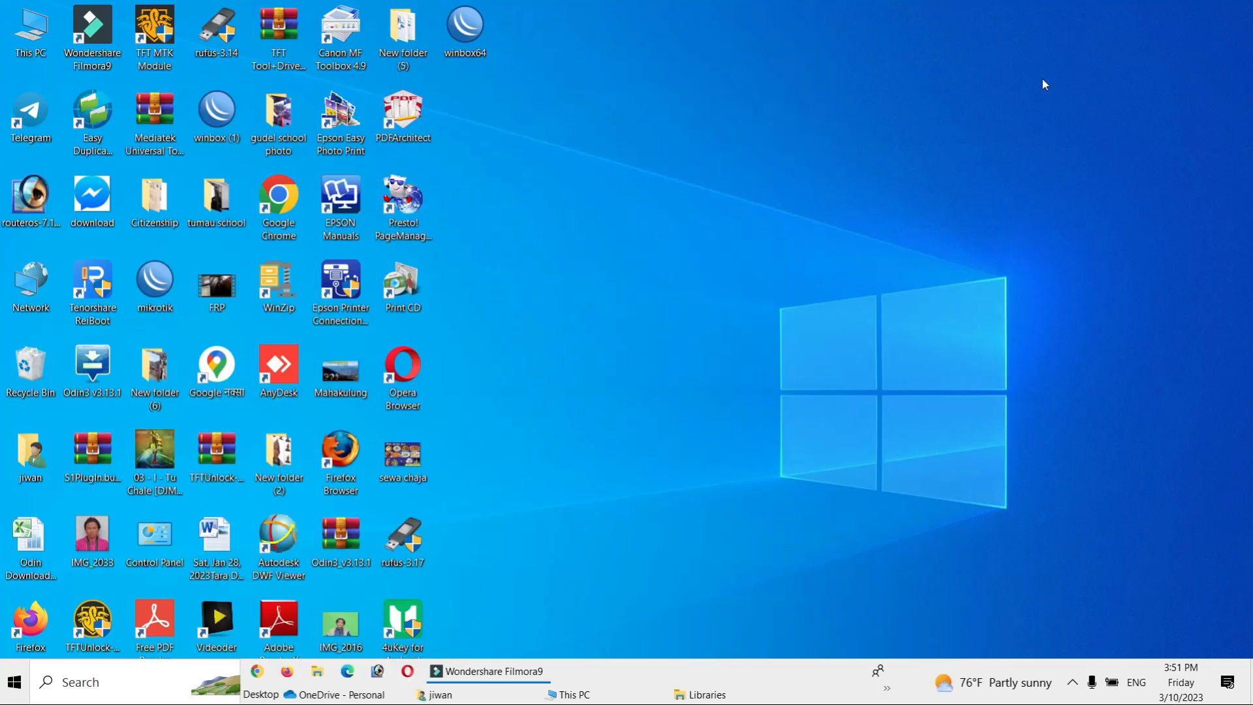
- Check the computer's wired network connection and Wi-Fi status
left_click(1087, 687)
left_click(1236, 11)
left_click(1072, 682)
left_click(1055, 609)
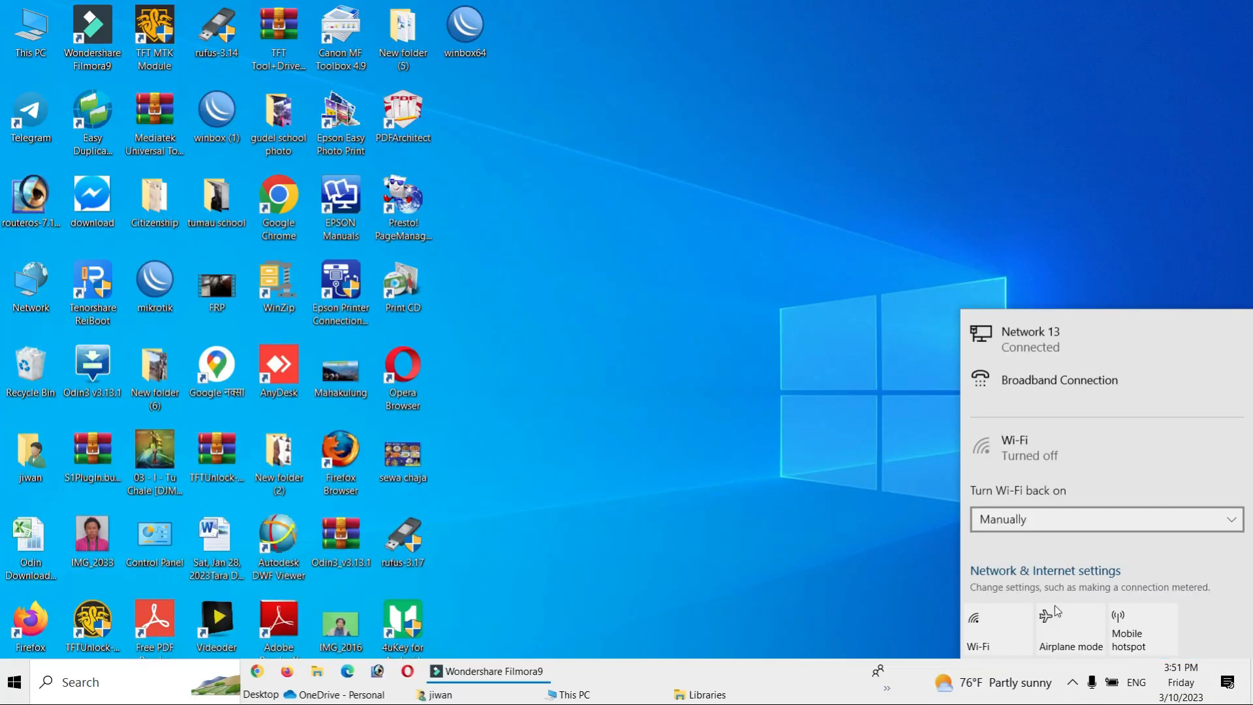
- Open Google Chrome and search Google Images for "mikrotik"
double_click(274, 225)
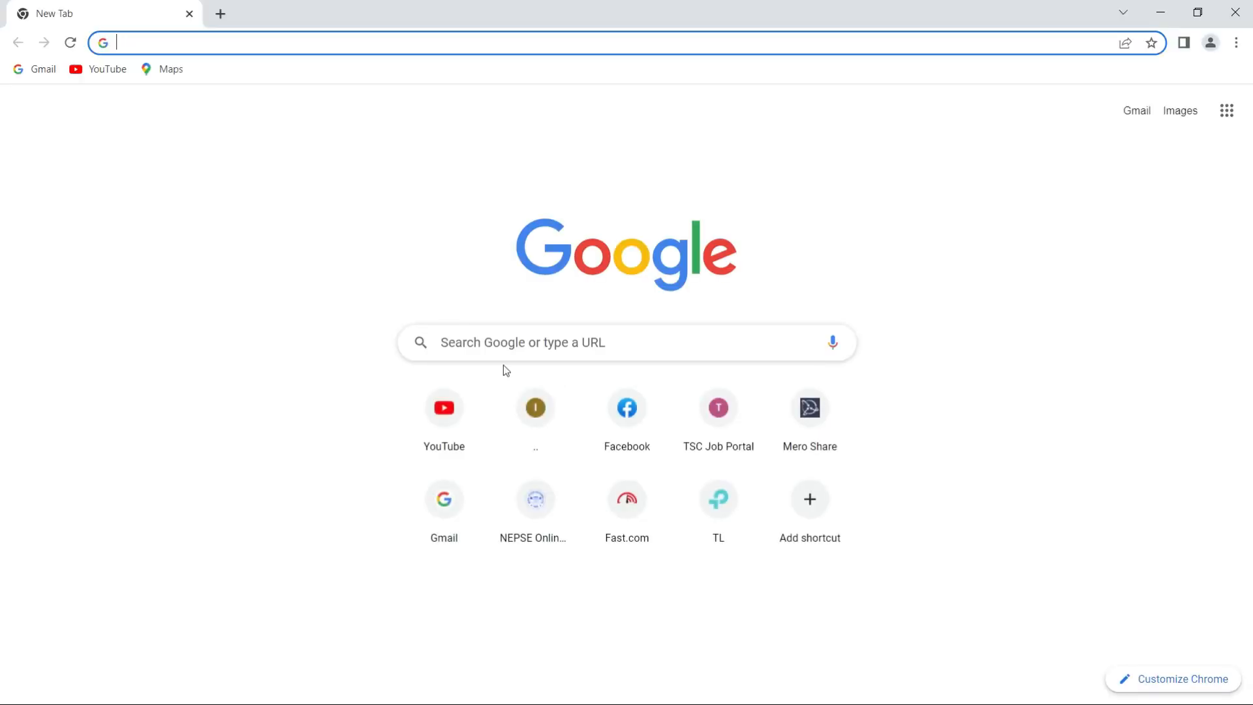
left_click(515, 351)
left_click(456, 418)
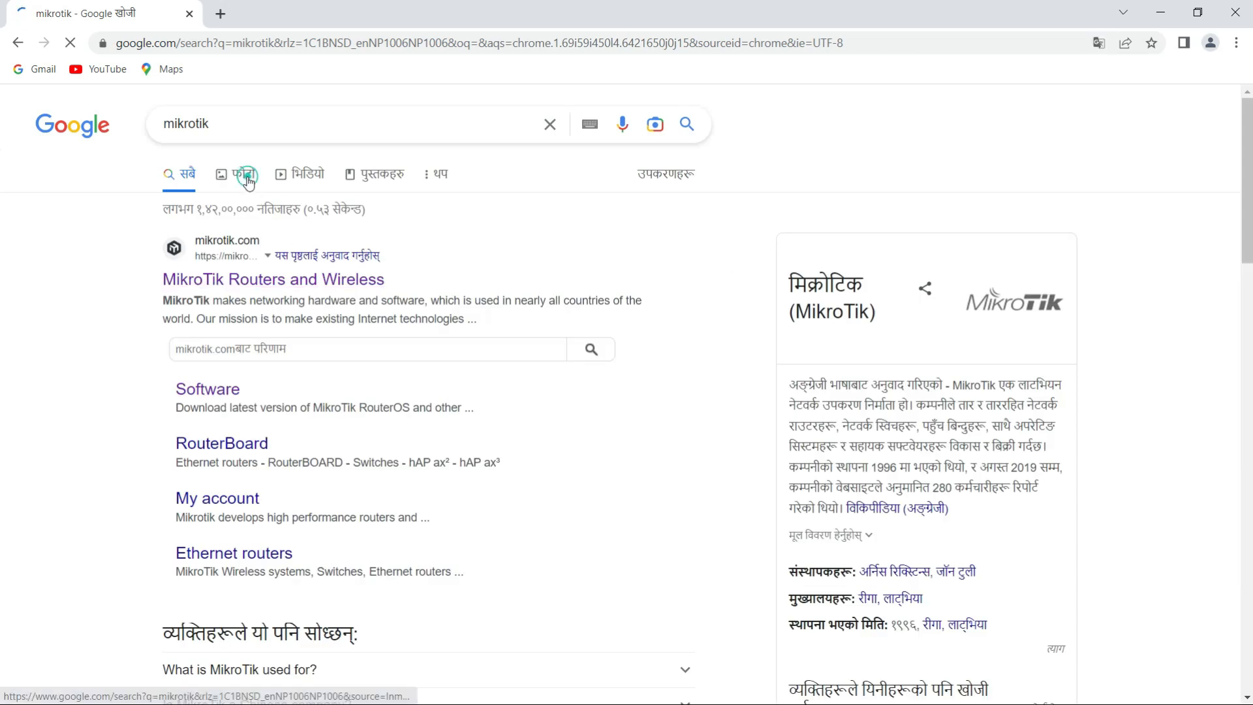
left_click(247, 176)
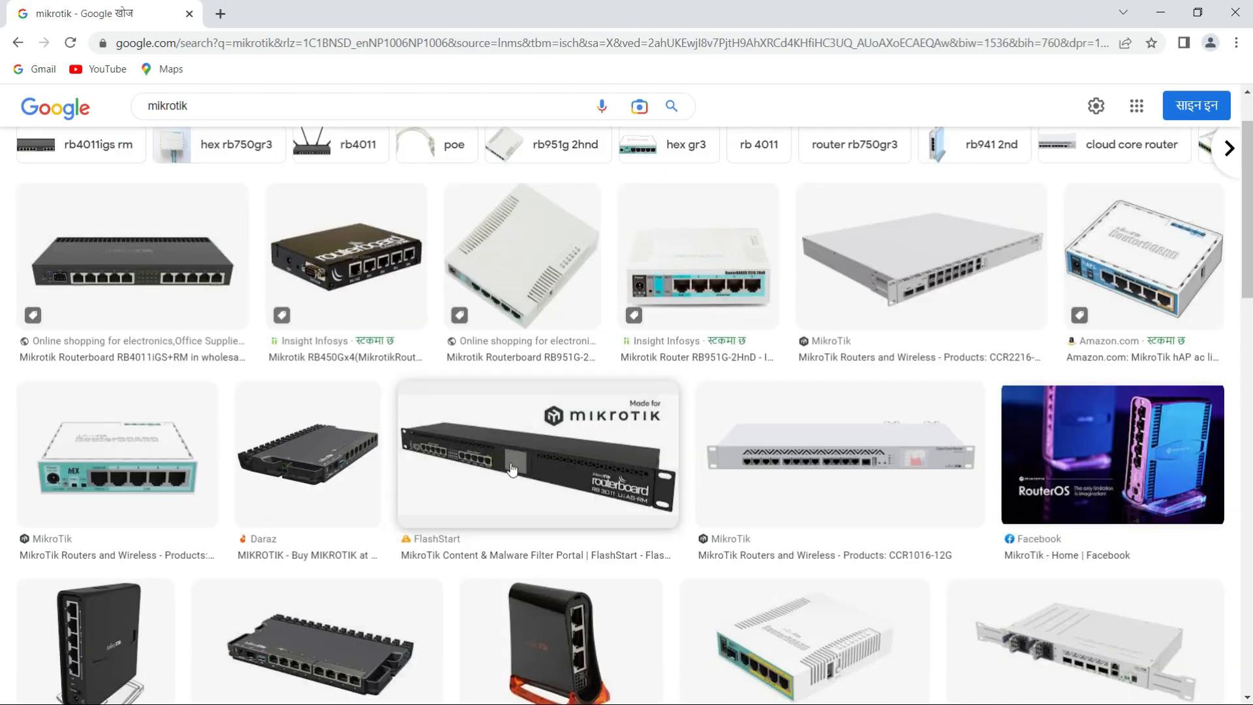
- Look through the image results for the hEX S RouterBoard among the different MikroTik router models
scroll(276, 190, "down", 3)
scroll(276, 189, "up", 3)
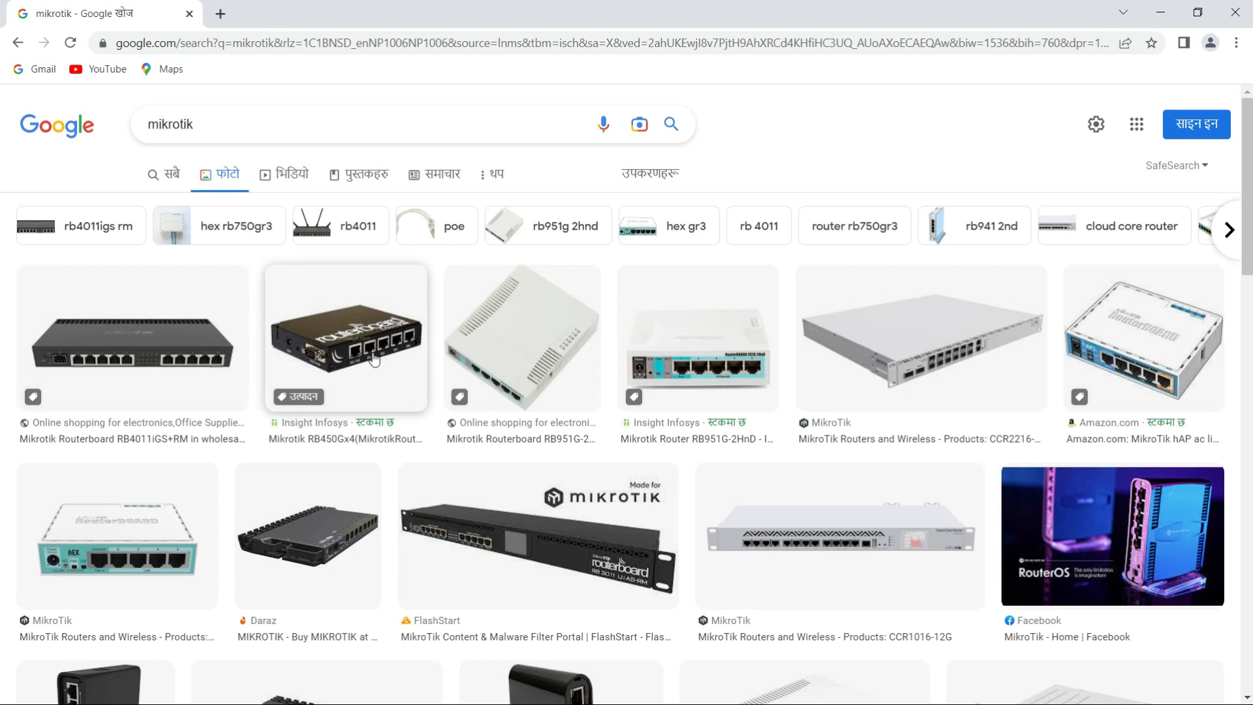
scroll(785, 382, "down", 2)
scroll(785, 382, "down", 4)
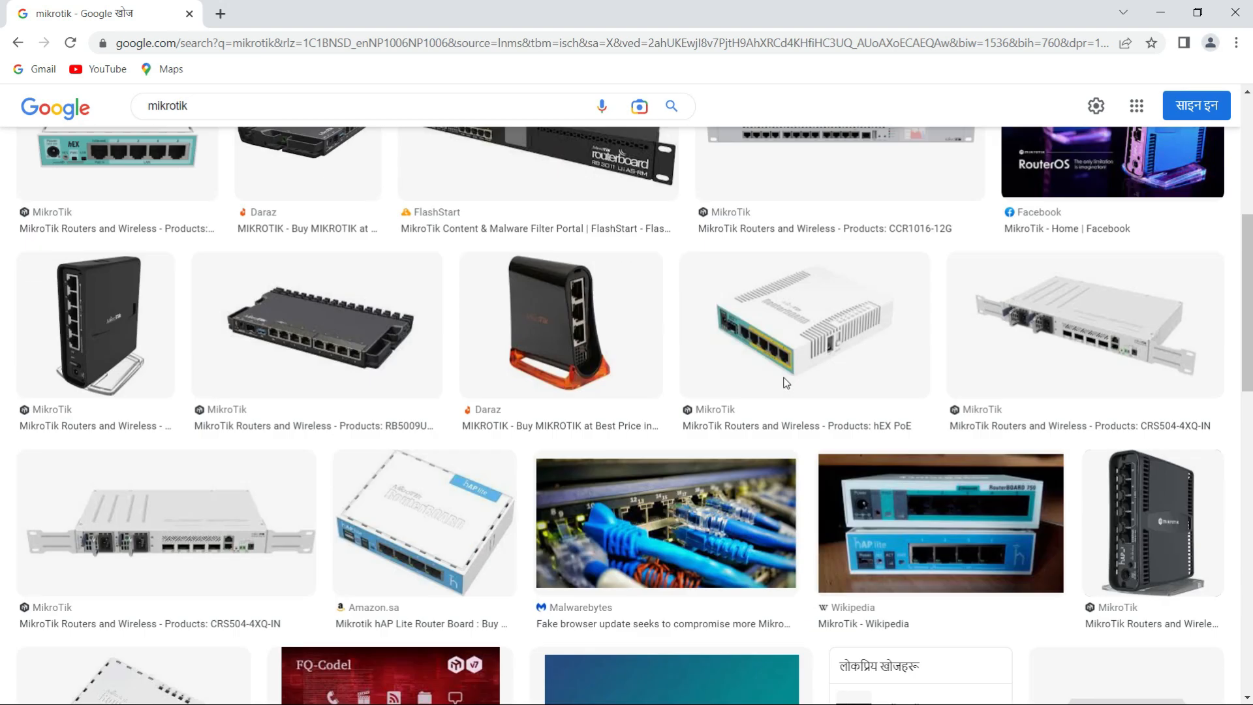
scroll(783, 386, "down", 2)
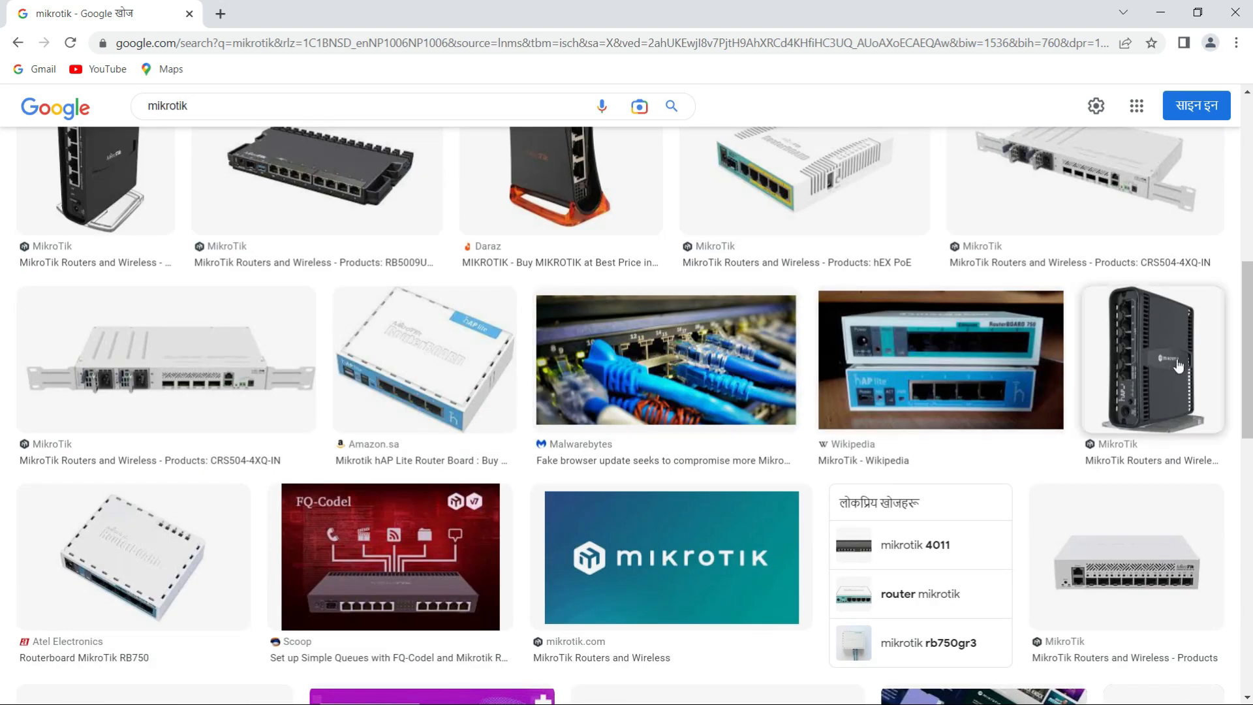
scroll(571, 436, "down", 8)
scroll(572, 442, "down", 2)
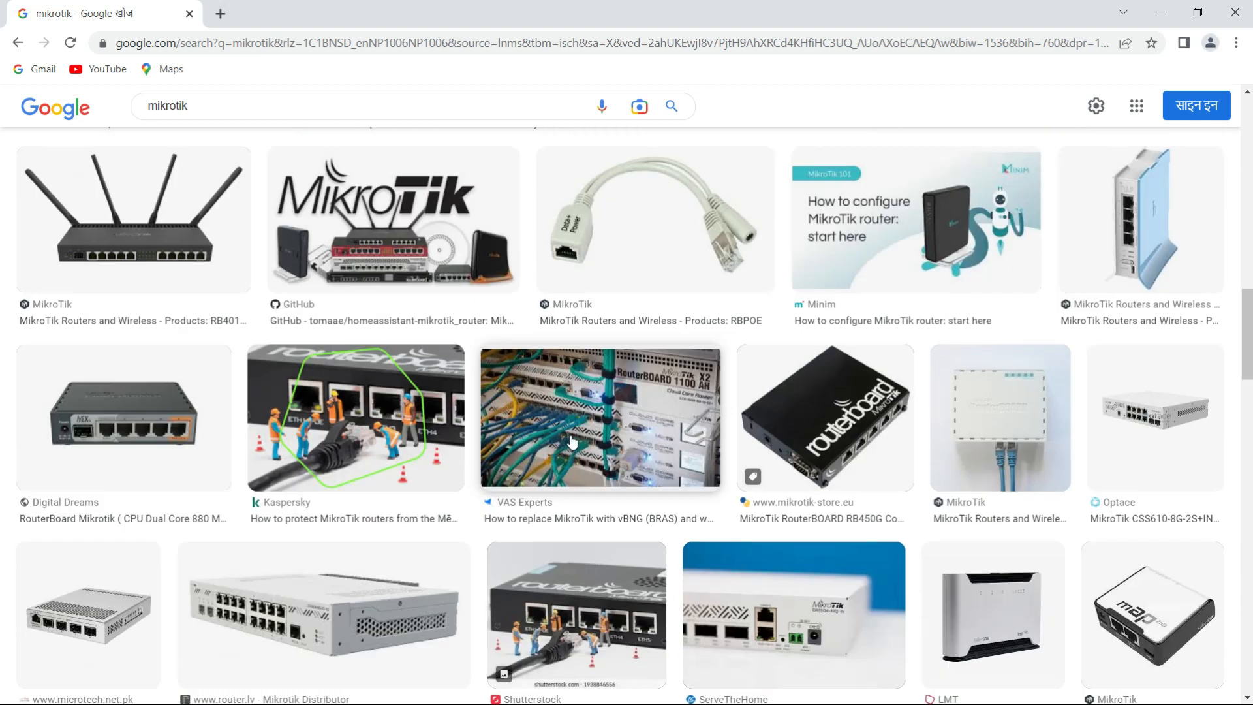
left_click(150, 417)
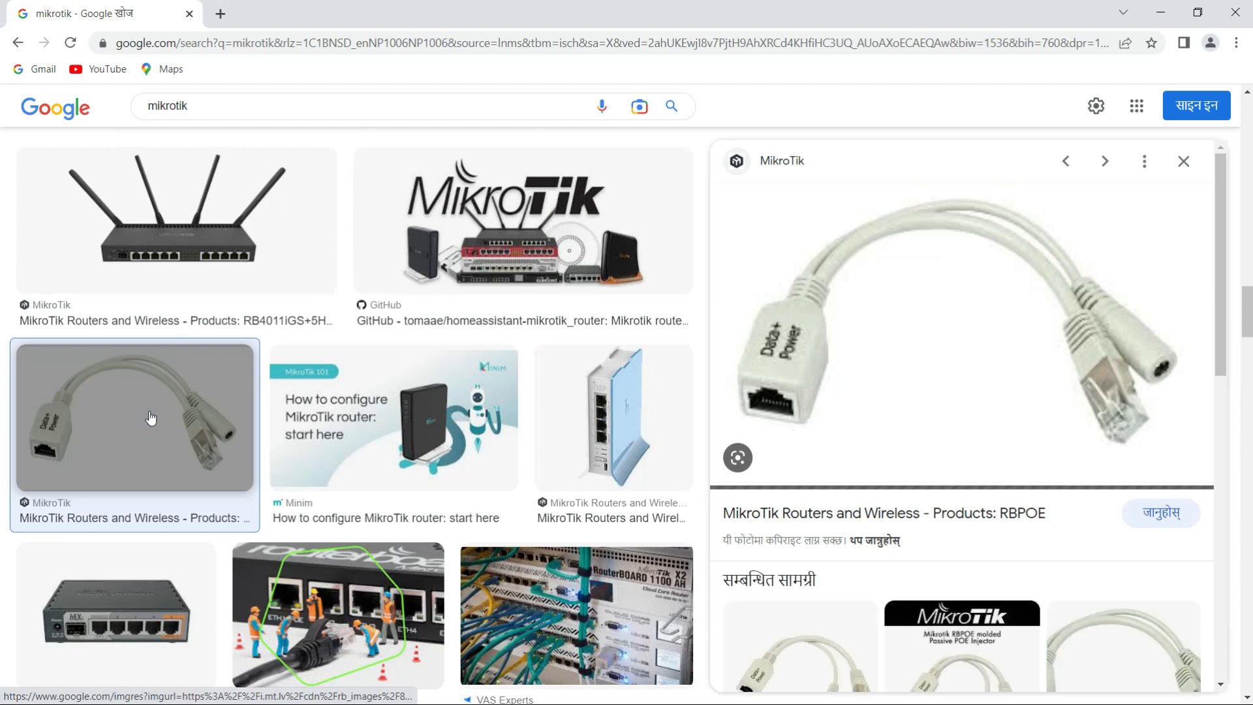
left_click(150, 416)
scroll(164, 457, "down", 3)
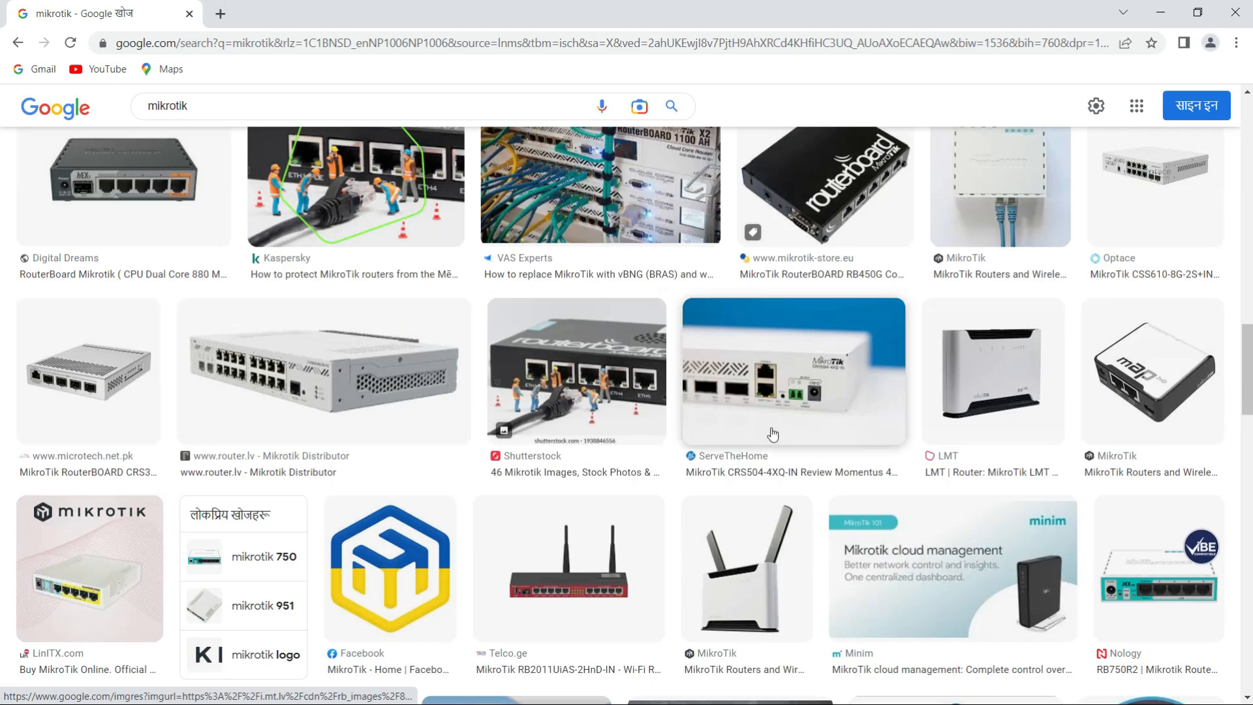
scroll(767, 434, "down", 3)
scroll(764, 434, "down", 5)
scroll(757, 434, "up", 10)
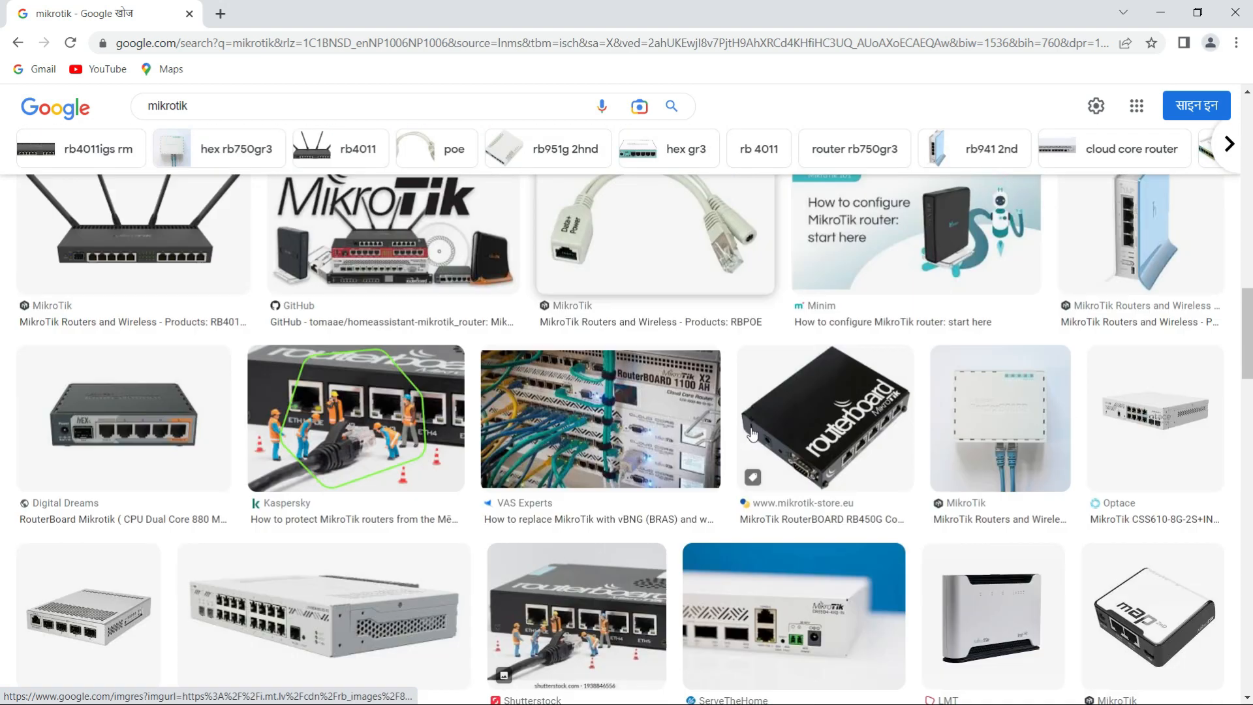
scroll(751, 434, "up", 10)
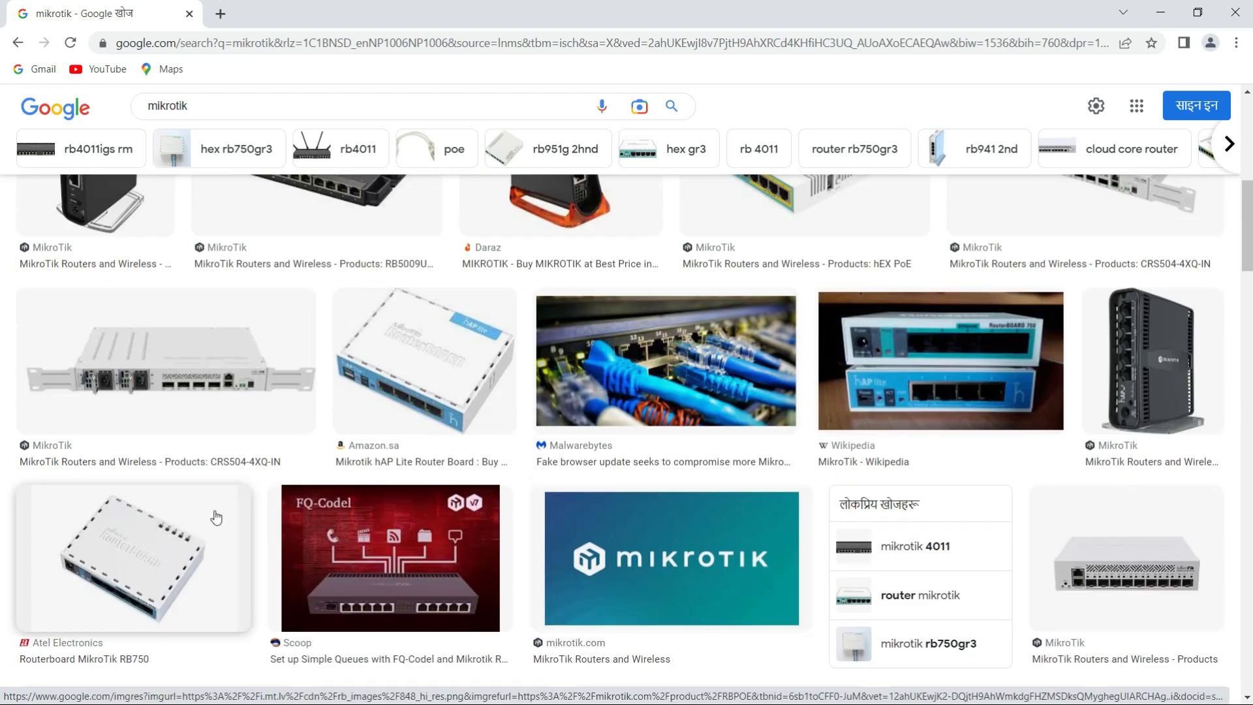
scroll(418, 353, "up", 6)
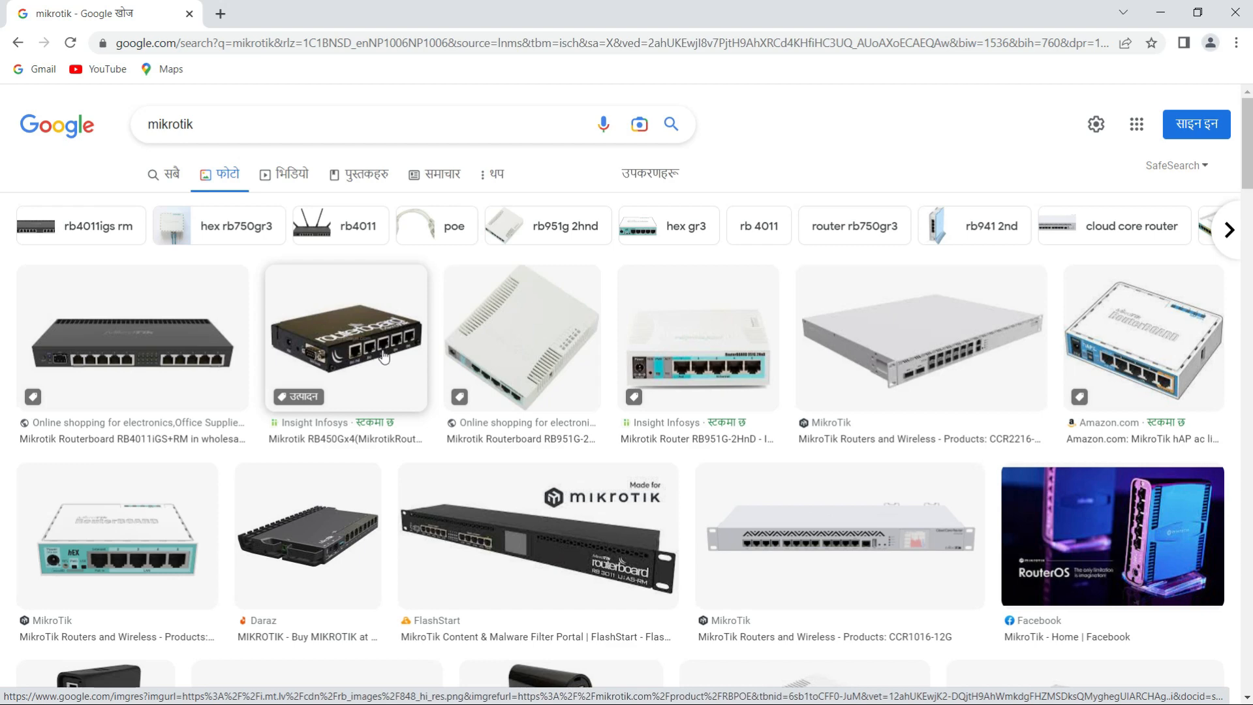
scroll(382, 355, "down", 2)
scroll(382, 350, "down", 12)
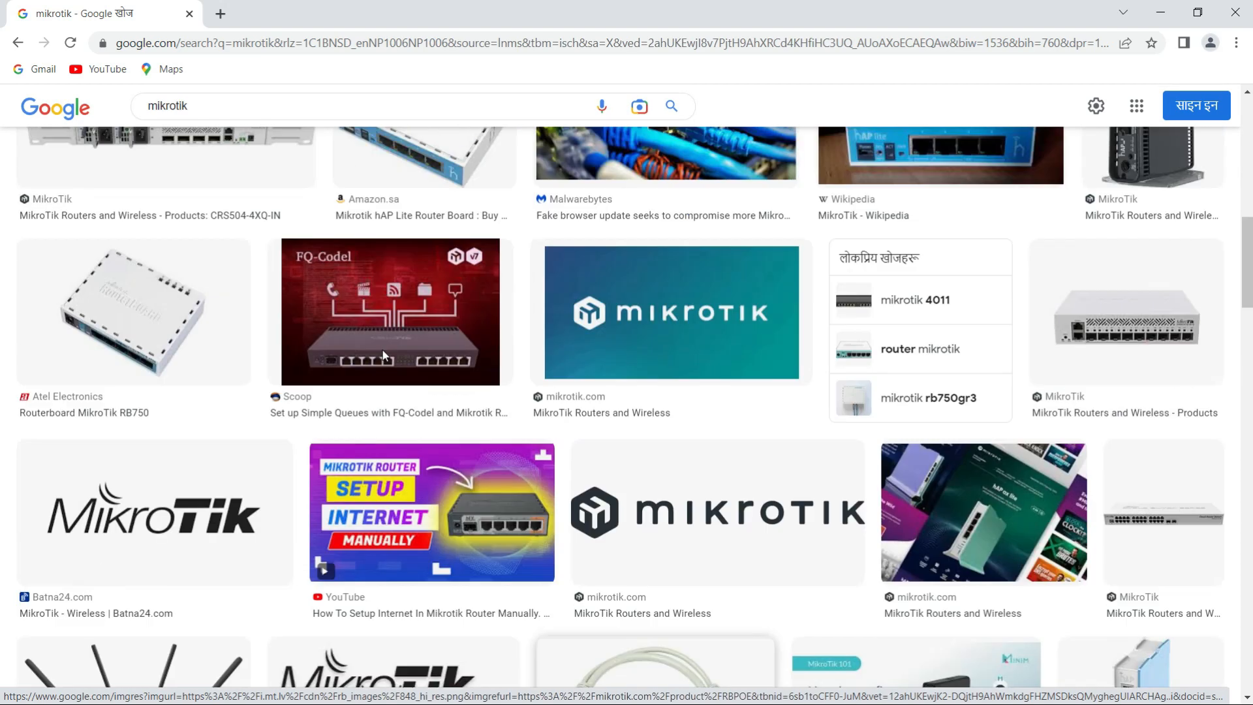
scroll(384, 356, "down", 6)
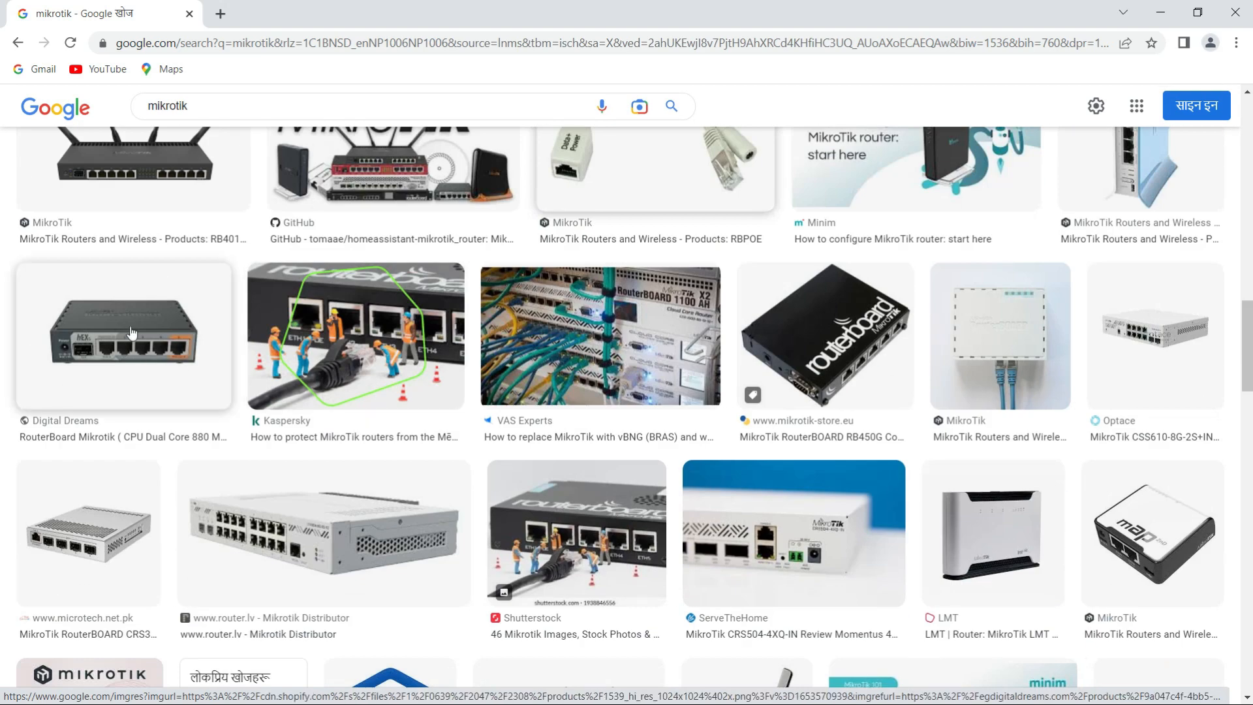
- Open the hEX S RouterBoard picture from Digital Dreams, review its RB760iGS product page, and close the browser
left_click(131, 333)
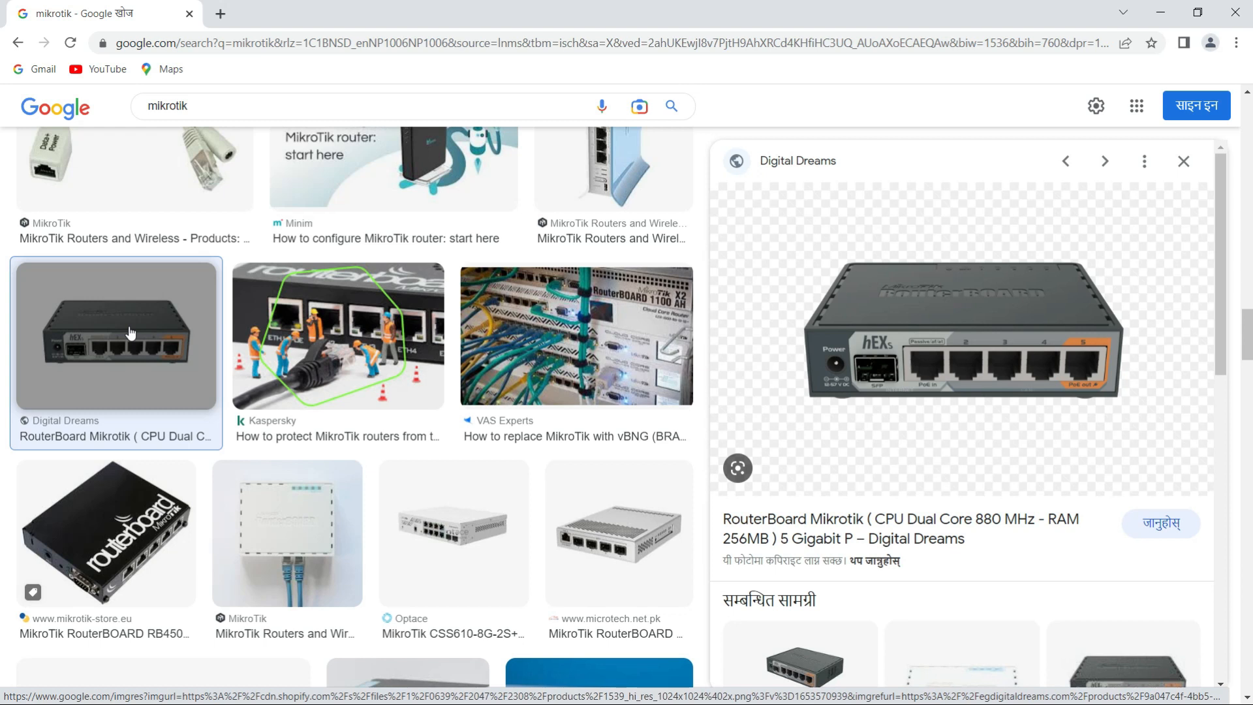
left_click(927, 338)
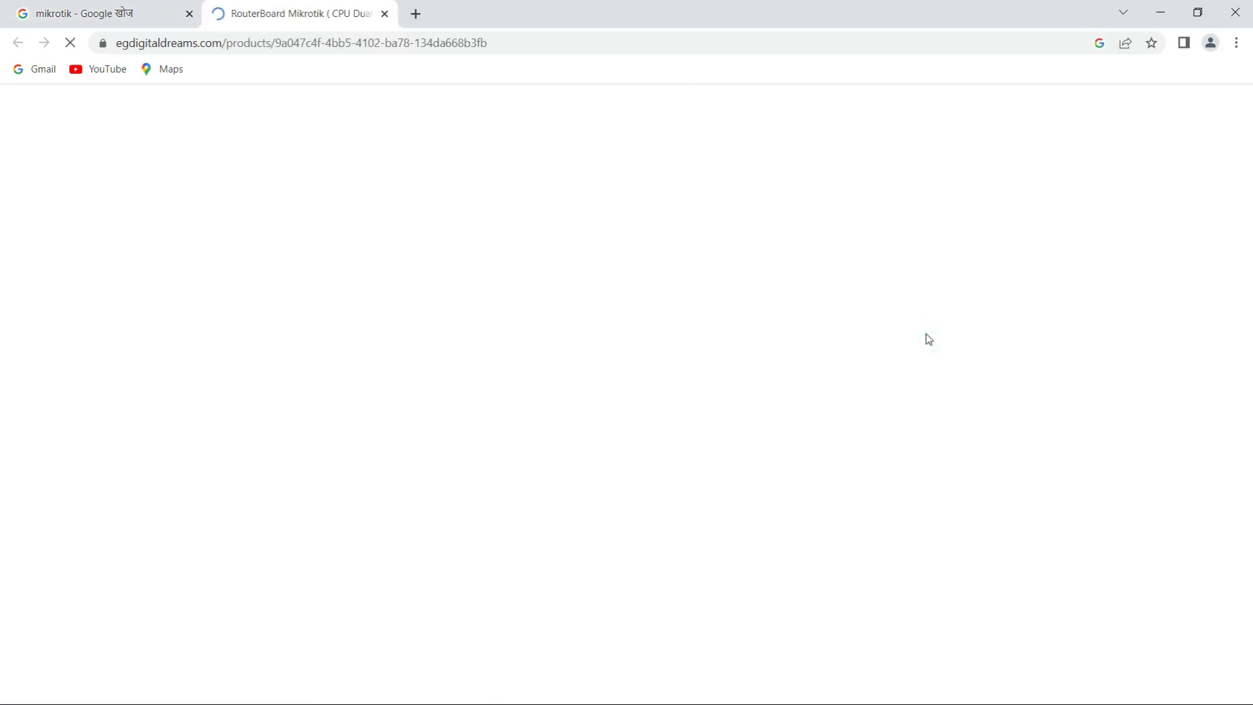
scroll(701, 455, "down", 2)
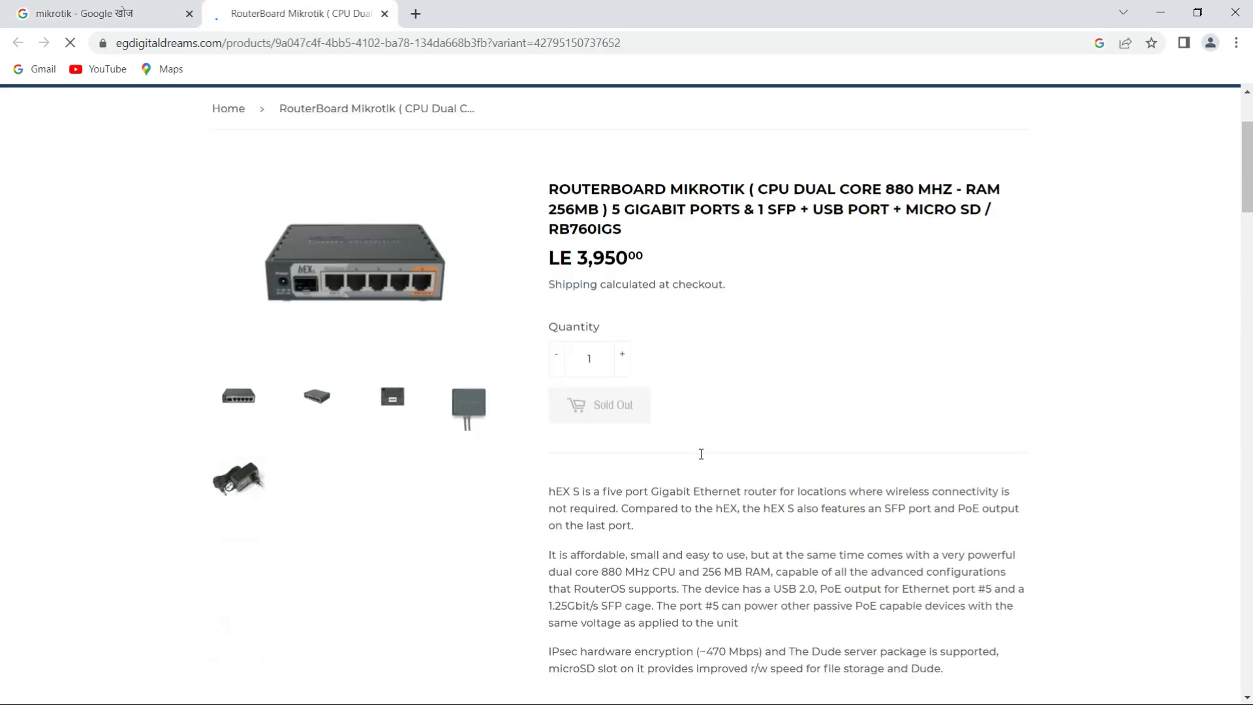
scroll(703, 457, "up", 2)
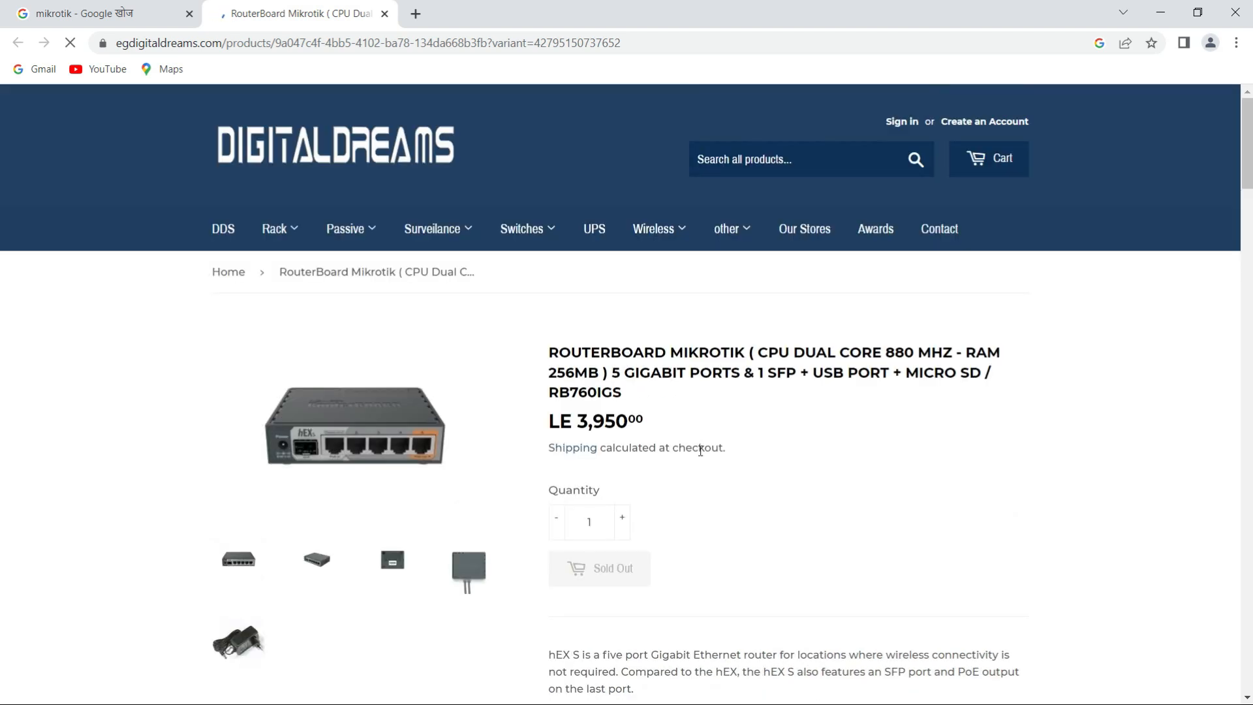
left_click(107, 26)
left_click(1236, 13)
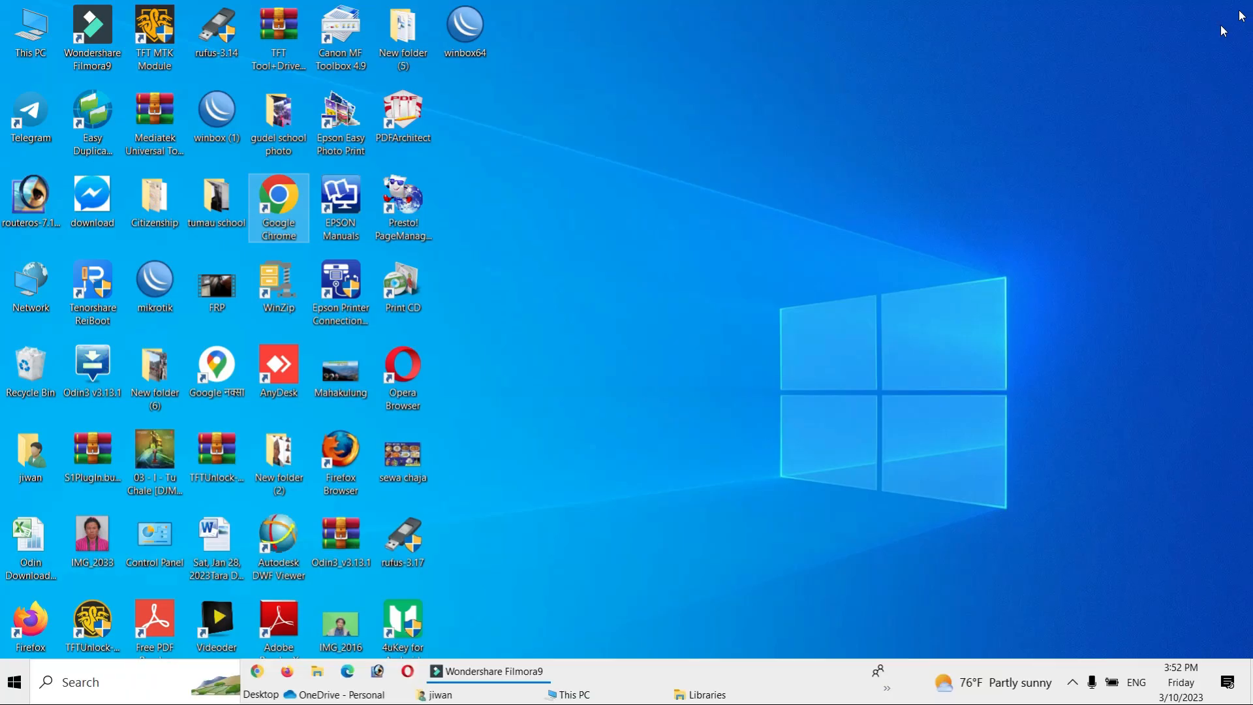
right_click(737, 165)
left_click(812, 219)
right_click(800, 208)
left_click(855, 253)
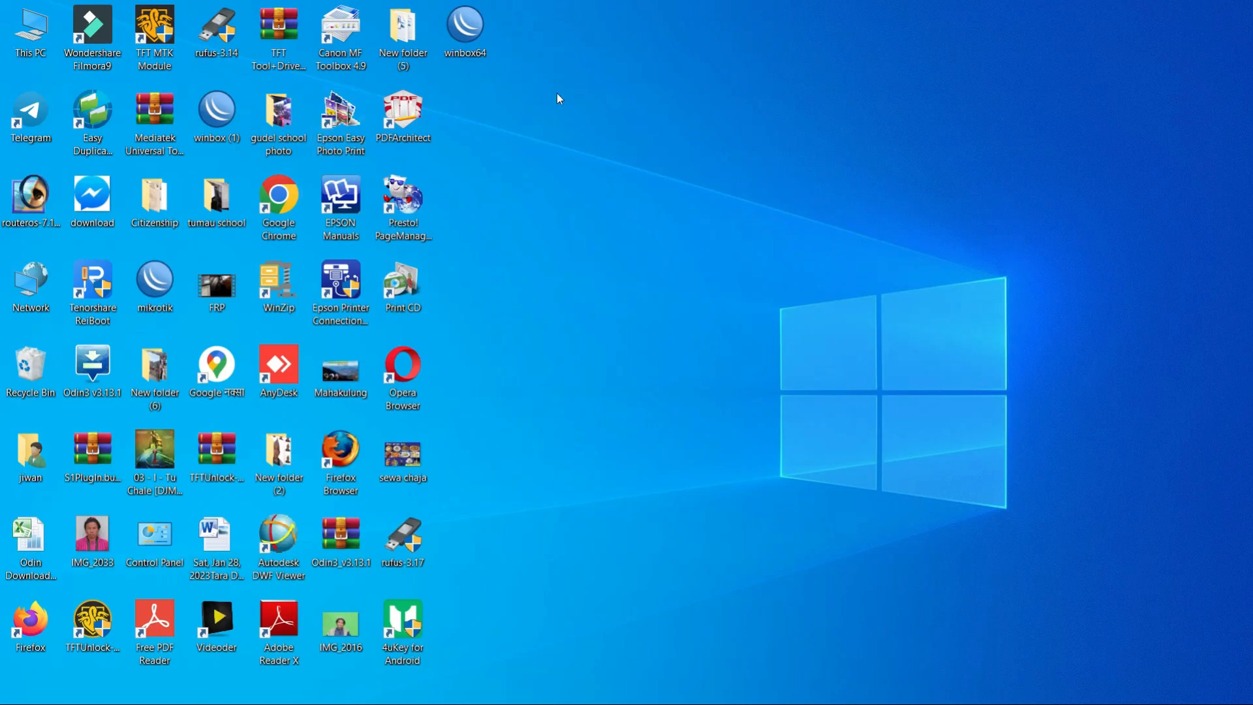
left_click_drag(458, 36, 534, 111)
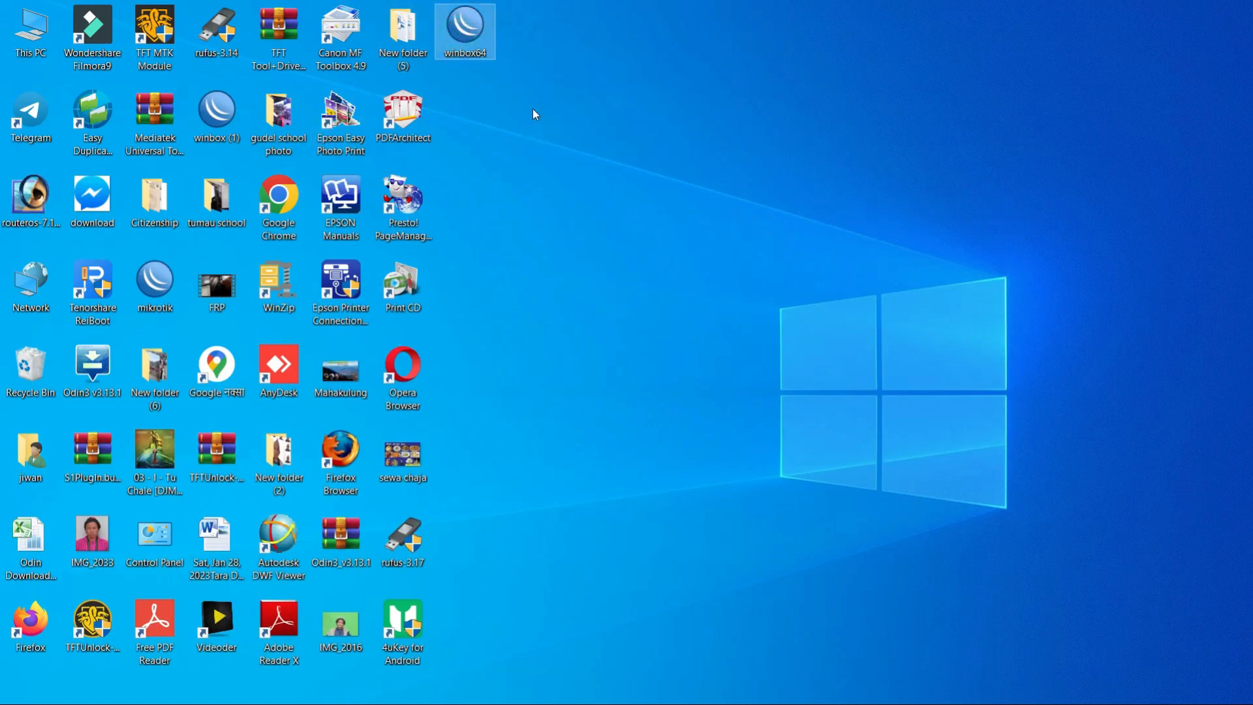
- Start WinBox and refresh the neighbors list to find the router
double_click(472, 35)
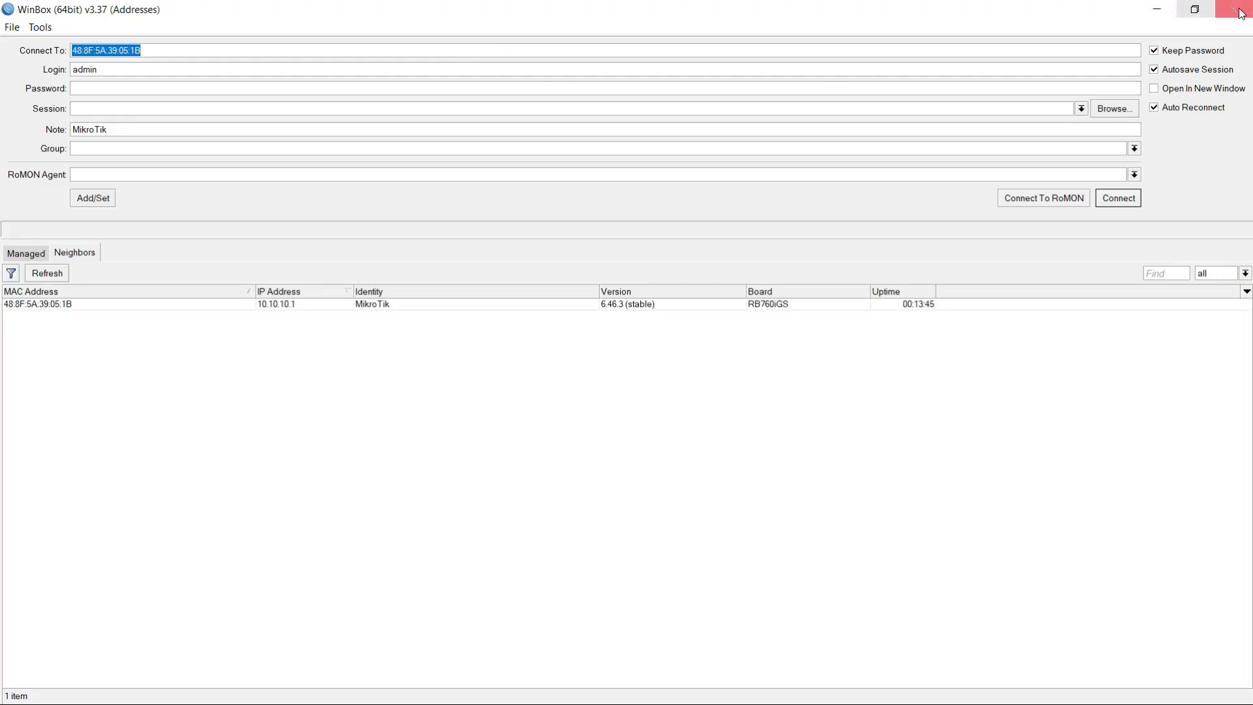
left_click(1227, 10)
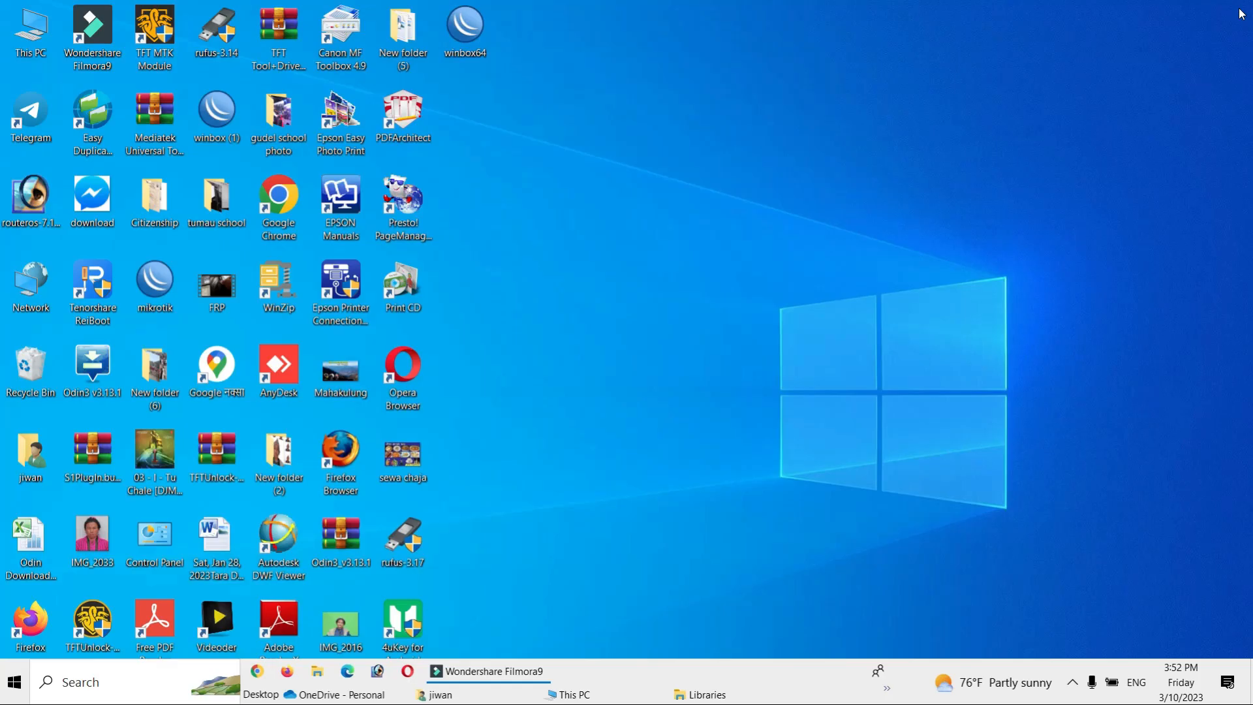
double_click(462, 36)
left_click(47, 274)
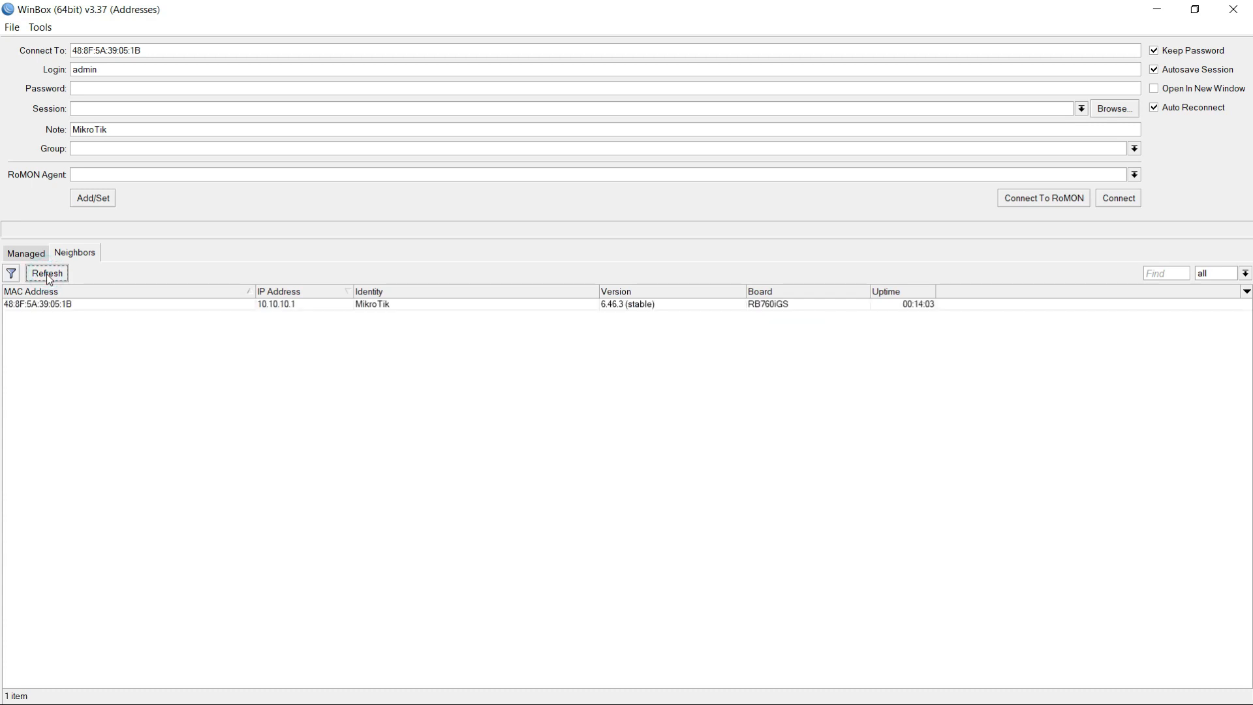
left_click(45, 309)
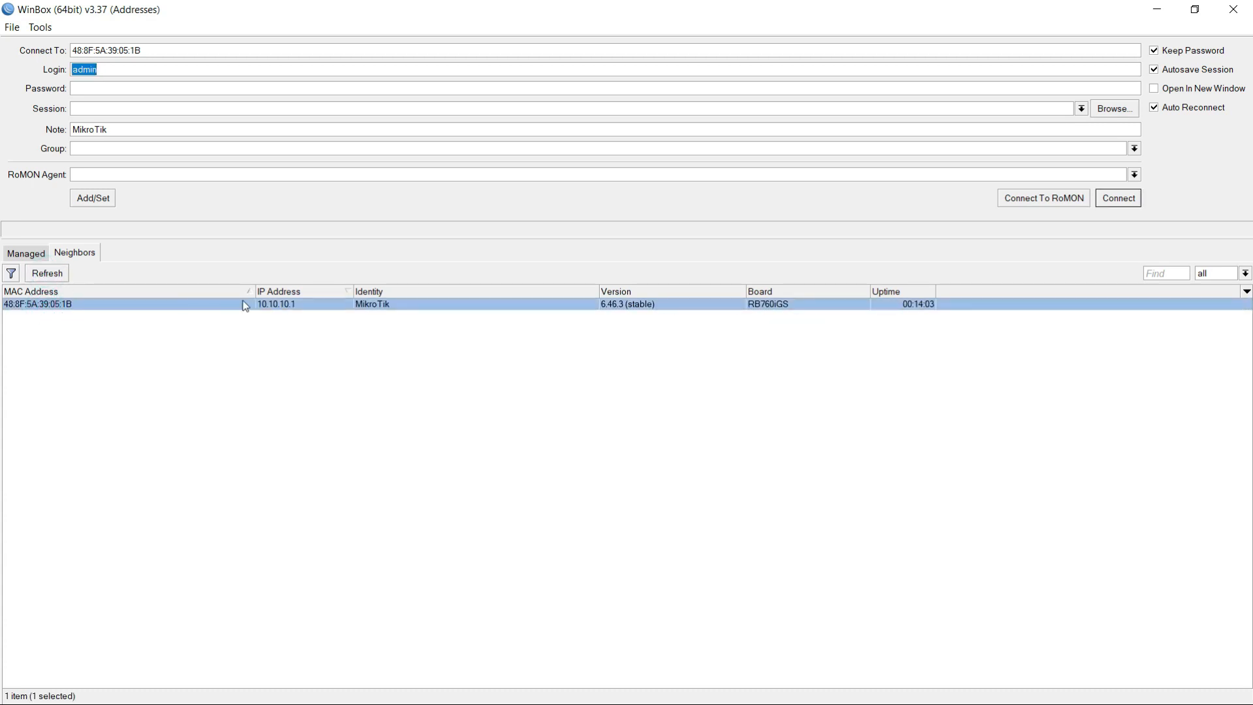
- Review the discovered router's IP address, identity, version, board and uptime
left_click(274, 307)
left_click(377, 306)
left_click(637, 307)
left_click(787, 308)
left_click(930, 308)
- Connect to the discovered router by its MAC address with the login admin and a blank password
left_click(39, 311)
left_click(87, 73)
double_click(109, 73)
left_click(105, 88)
left_click(1120, 200)
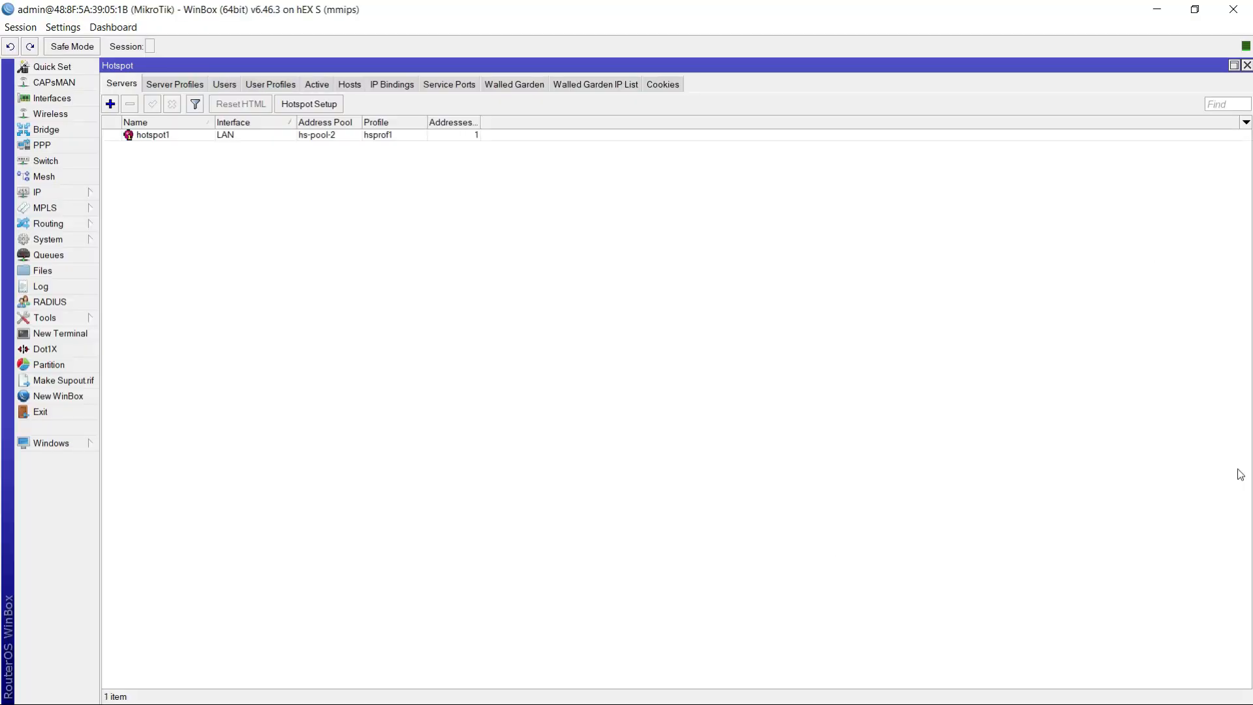
- Reset the router's configuration with none of the keep, CAPS mode, default or backup options selected, and confirm the reset
left_click(55, 241)
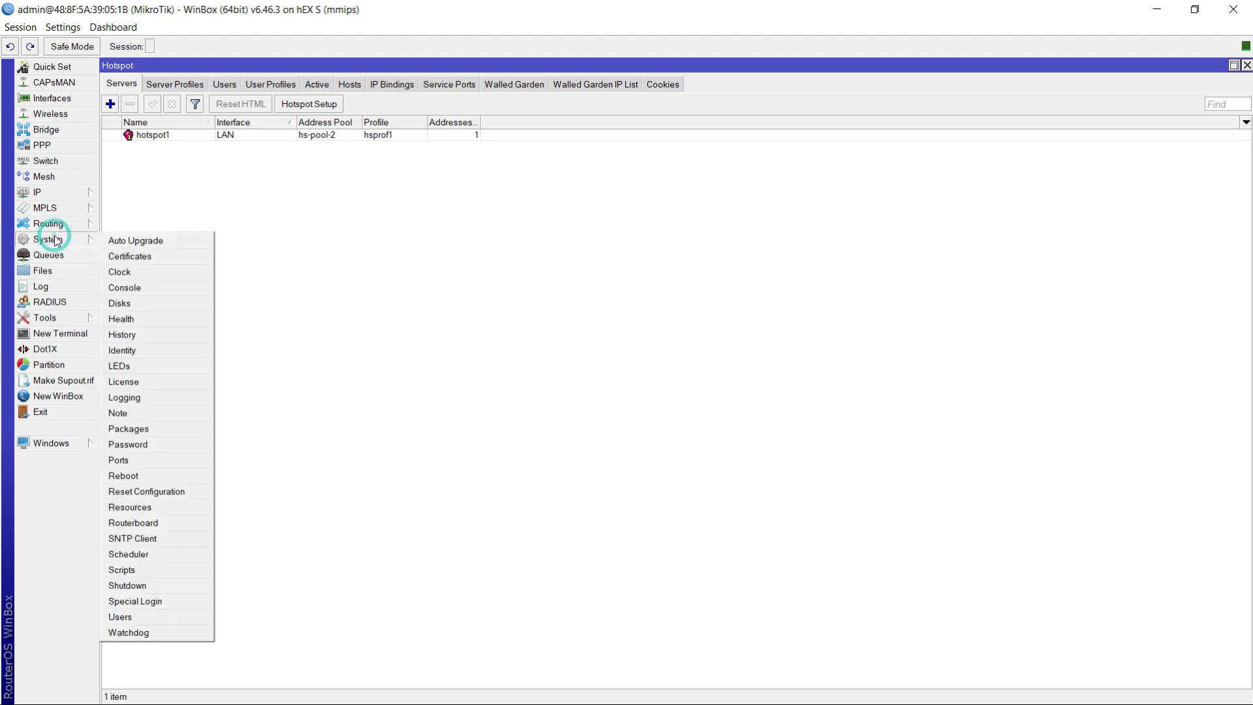
mouse_move(56, 242)
left_click(165, 497)
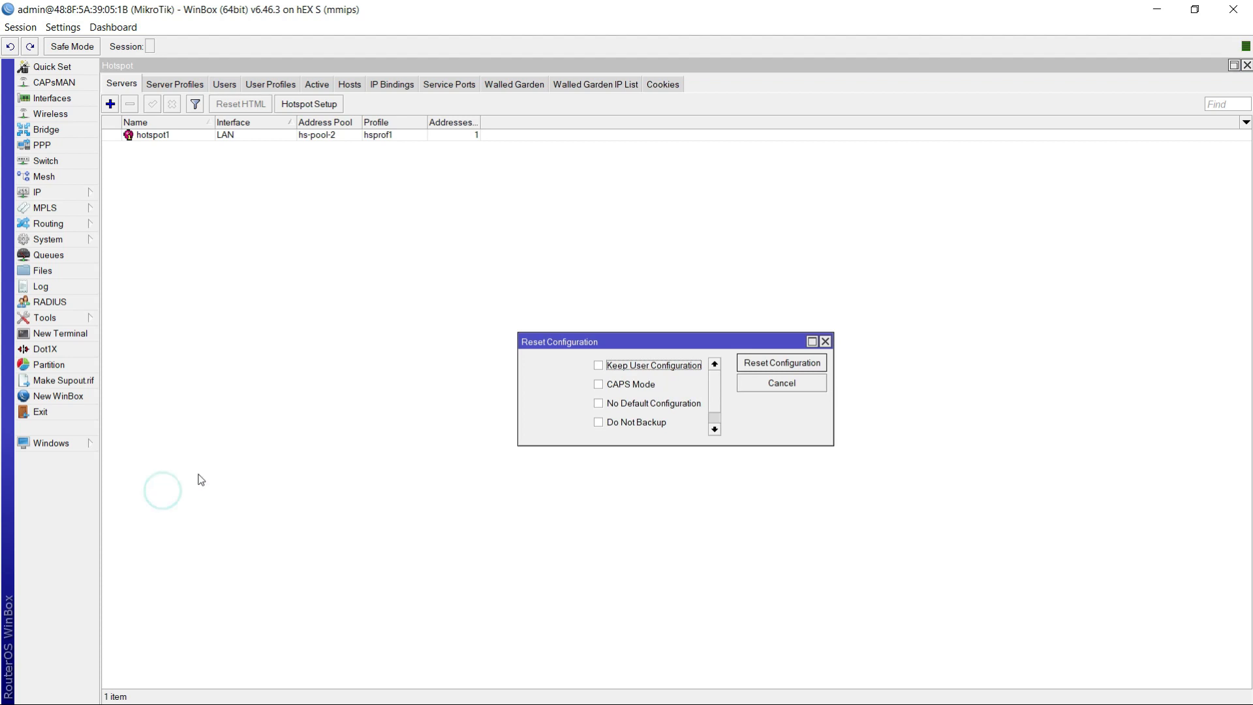
left_click(783, 368)
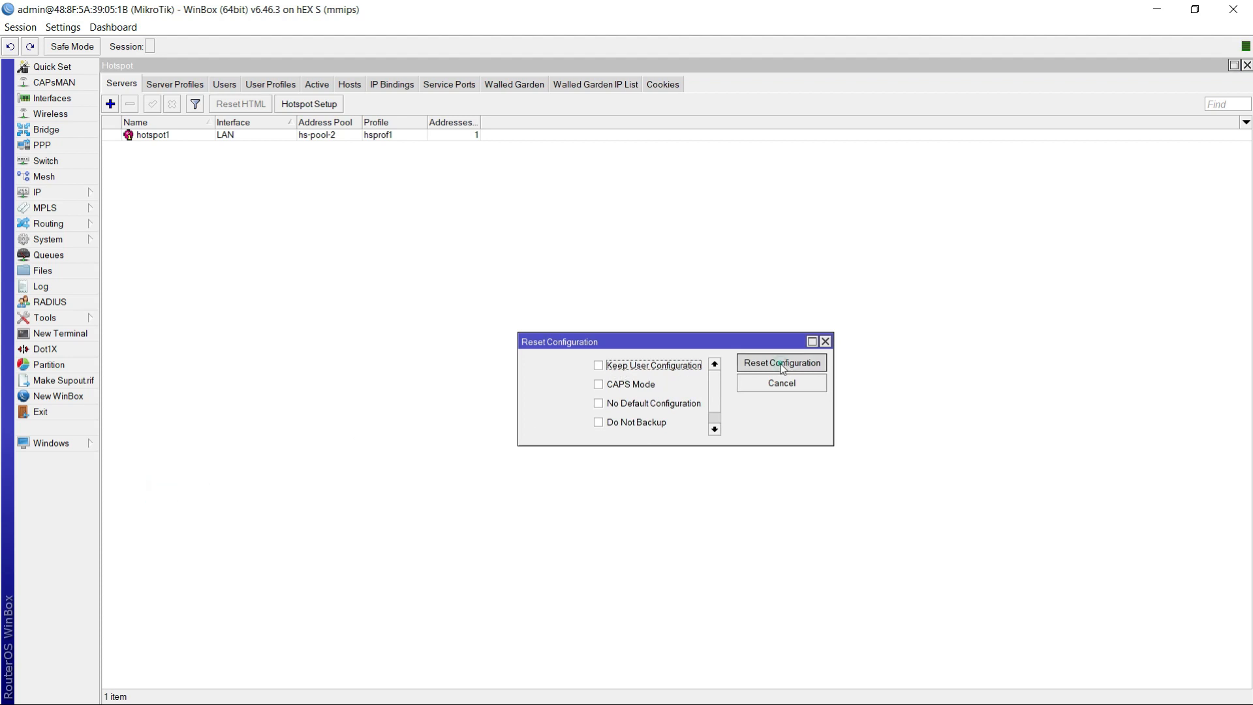
left_click(692, 377)
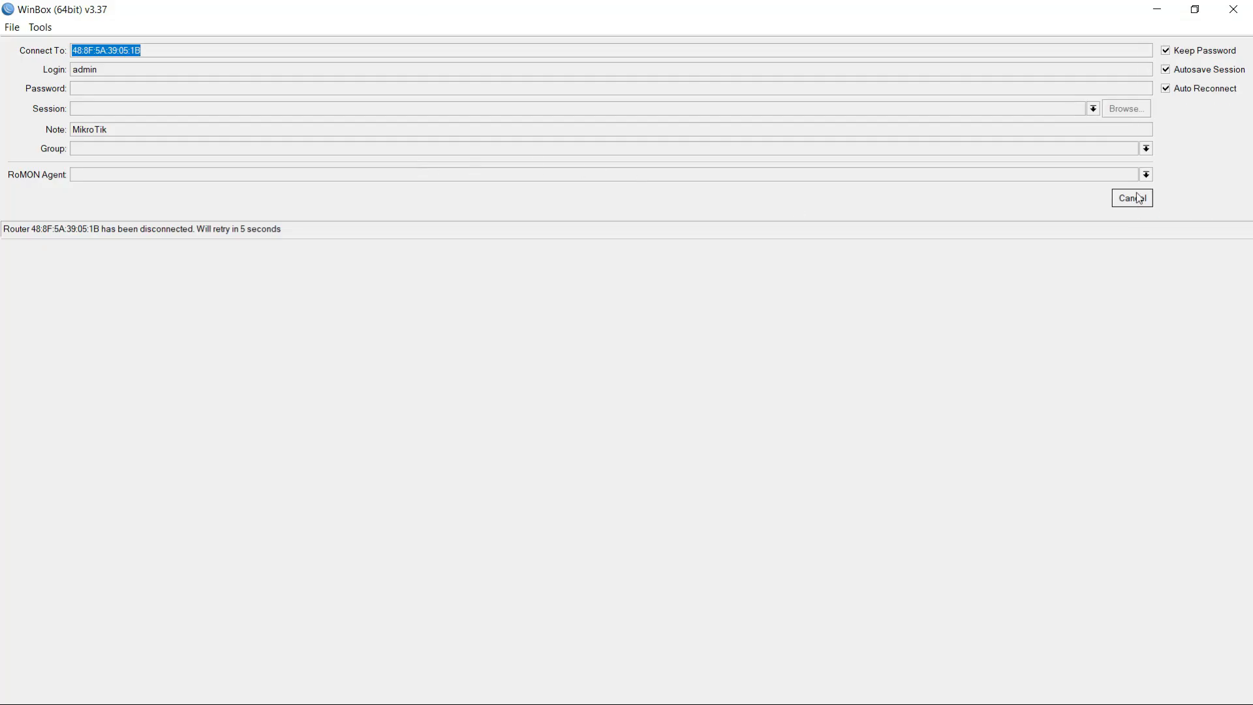
left_click(1195, 9)
right_click(965, 144)
left_click(1020, 200)
right_click(941, 143)
left_click(984, 195)
right_click(937, 152)
left_click(982, 203)
left_click_drag(271, 12, 463, 26)
left_click(629, 29)
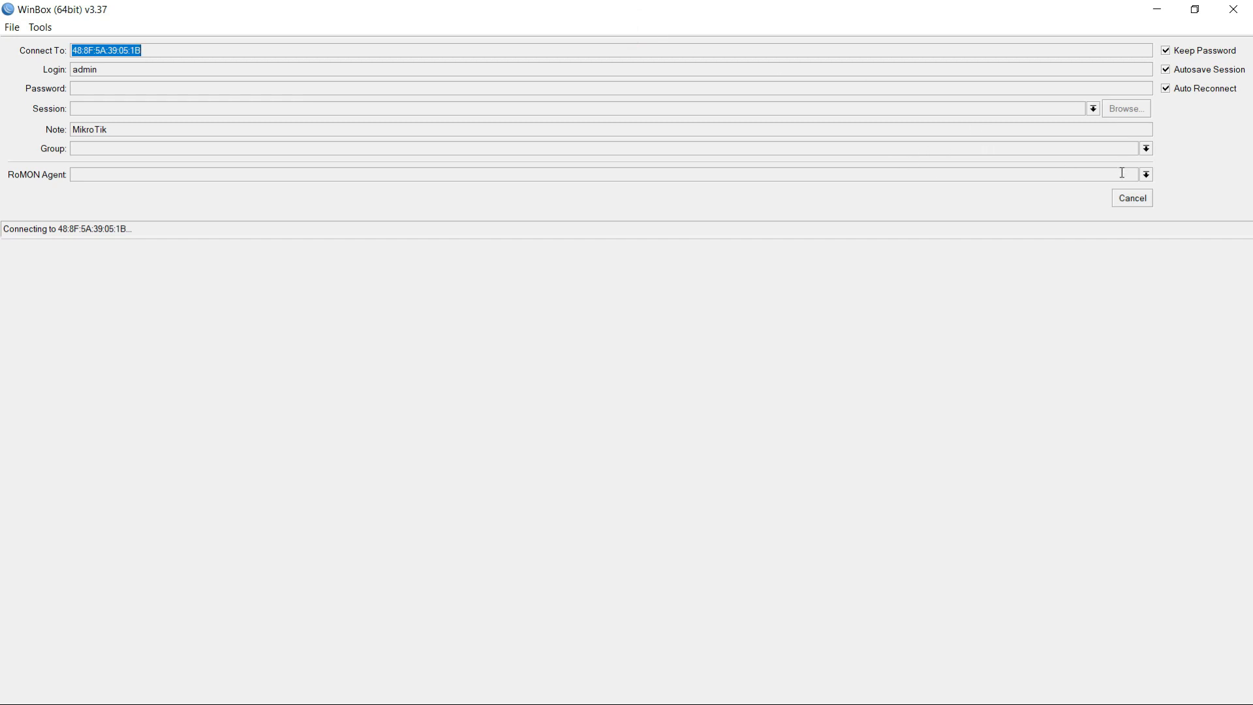
- Cancel the automatic reconnection and keep refreshing the neighbors list until the restarted router appears
left_click(1133, 199)
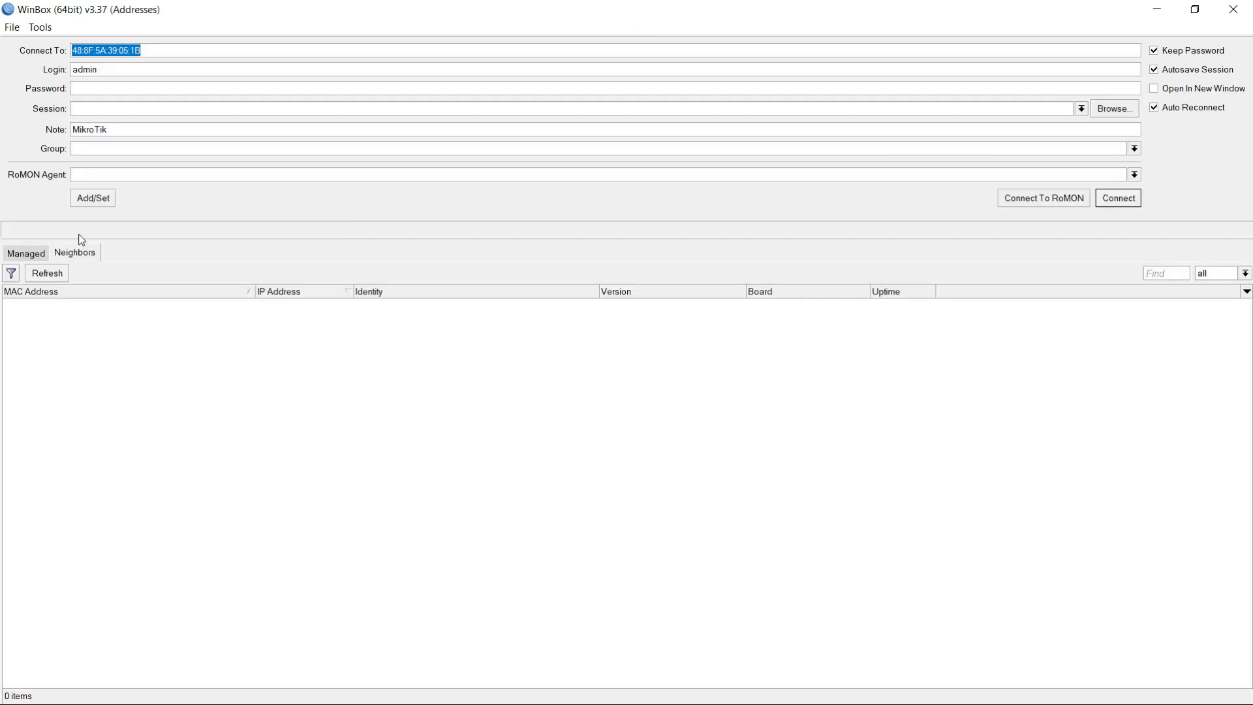
left_click(55, 278)
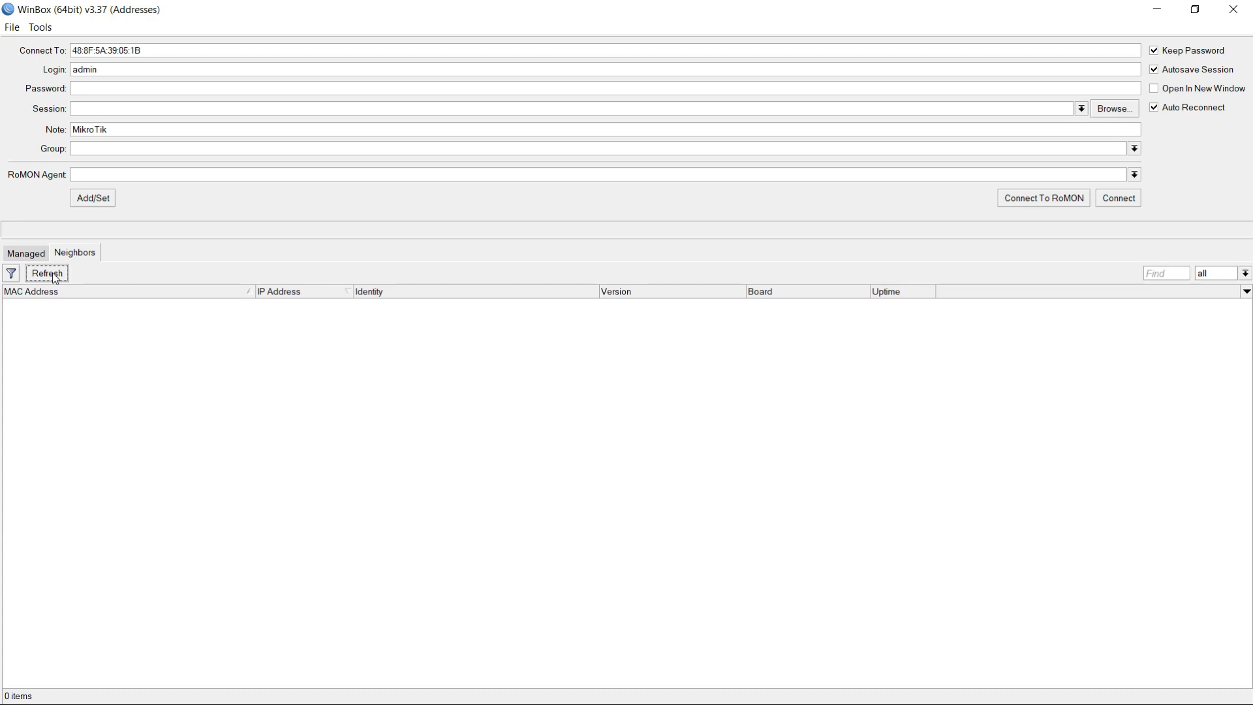
left_click(51, 277)
left_click(47, 276)
left_click(47, 275)
left_click(47, 276)
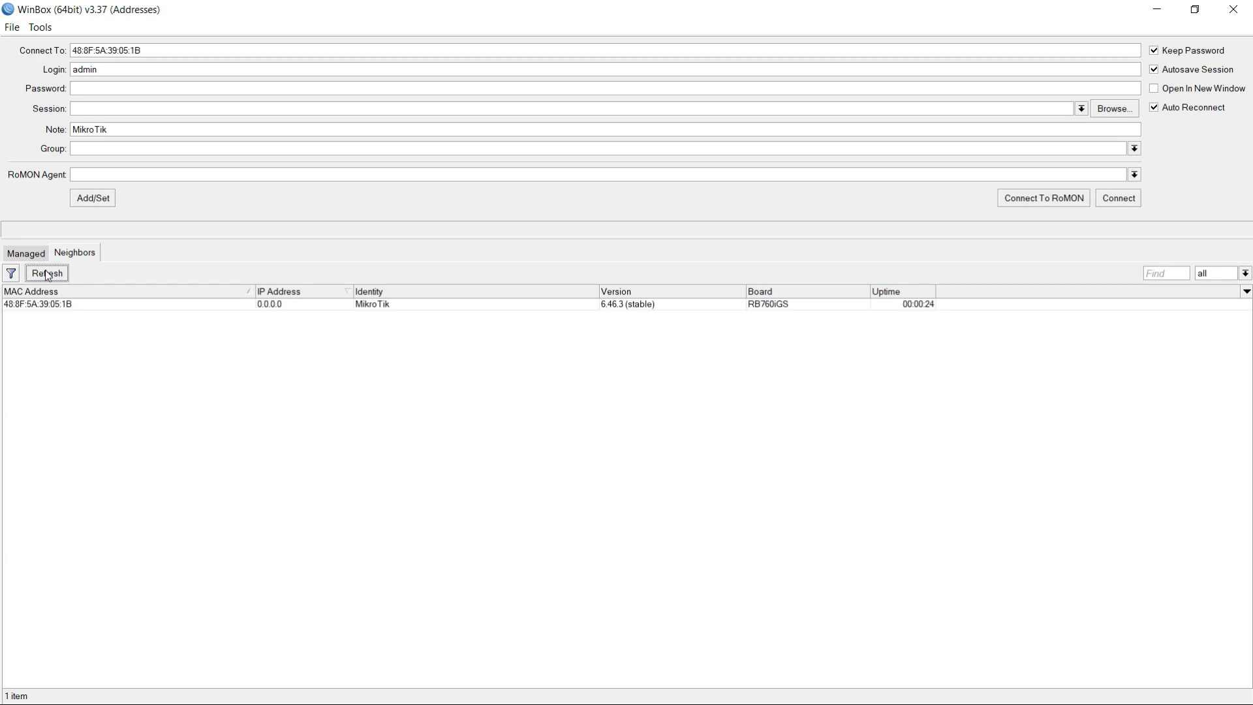
left_click(47, 275)
left_click(35, 280)
- Reconnect to the router by its MAC address as admin and remove the RouterOS default configuration
left_click(21, 305)
left_click(1119, 203)
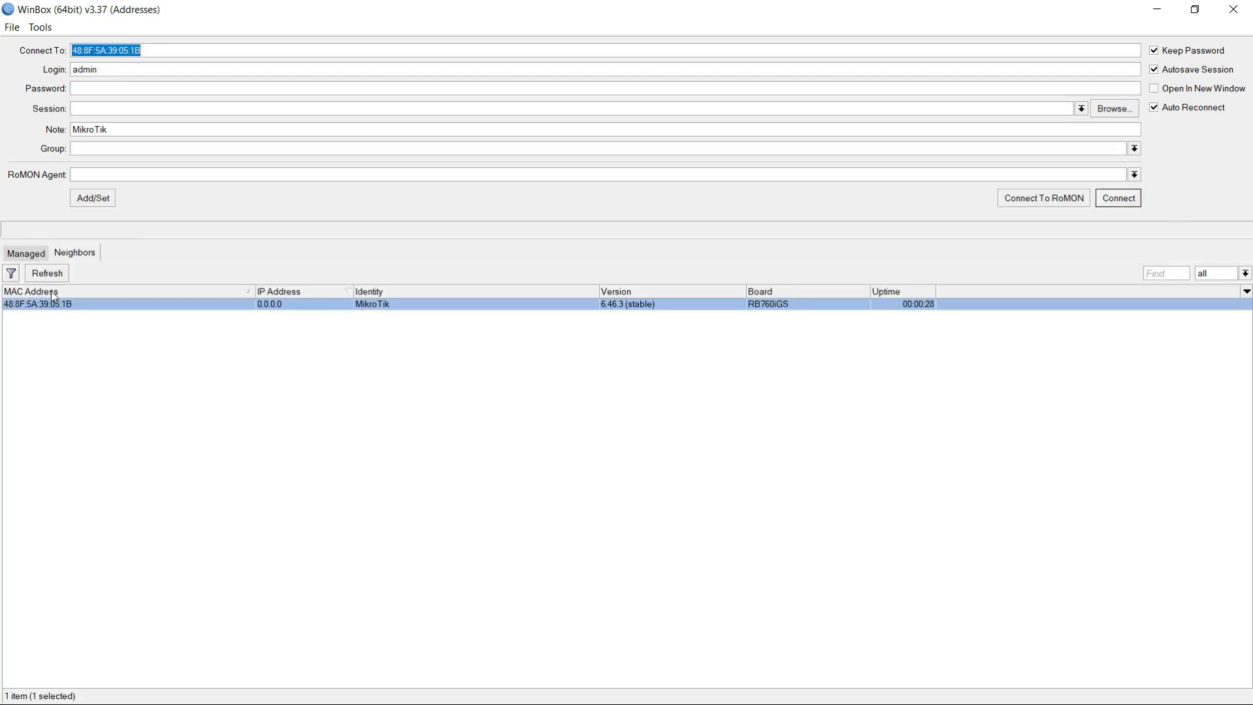
left_click(45, 273)
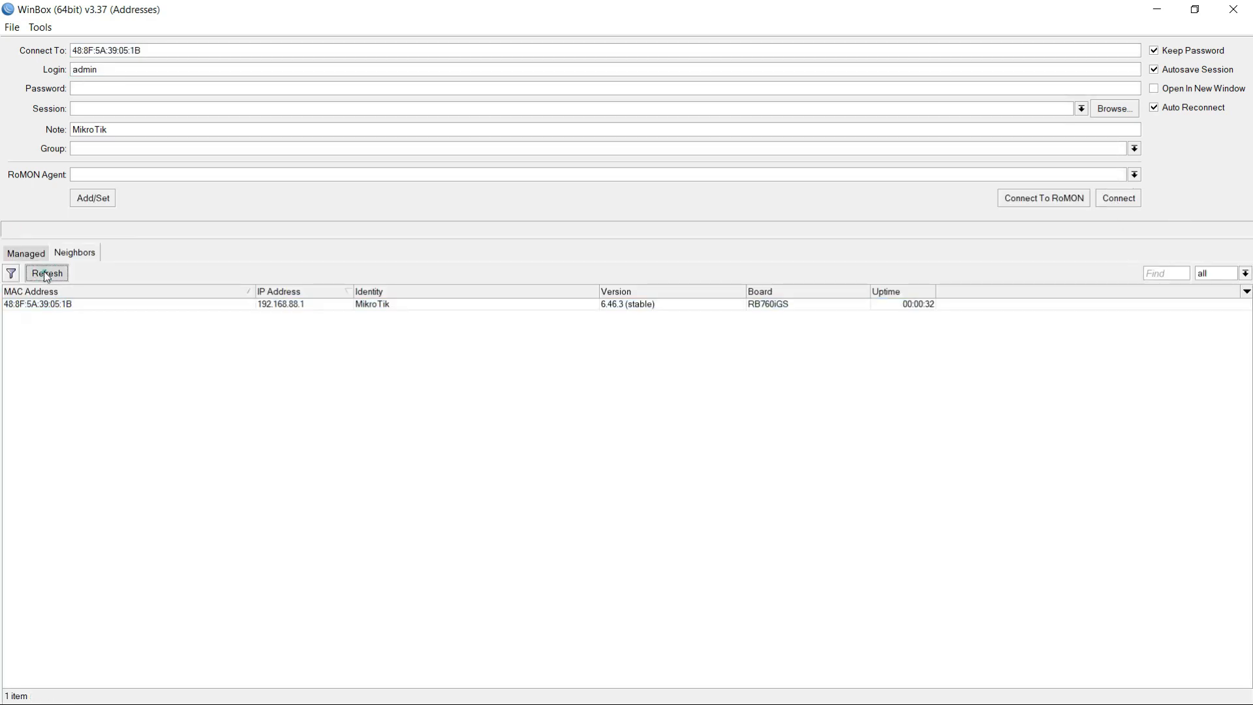
left_click(46, 274)
left_click(291, 306)
left_click(37, 305)
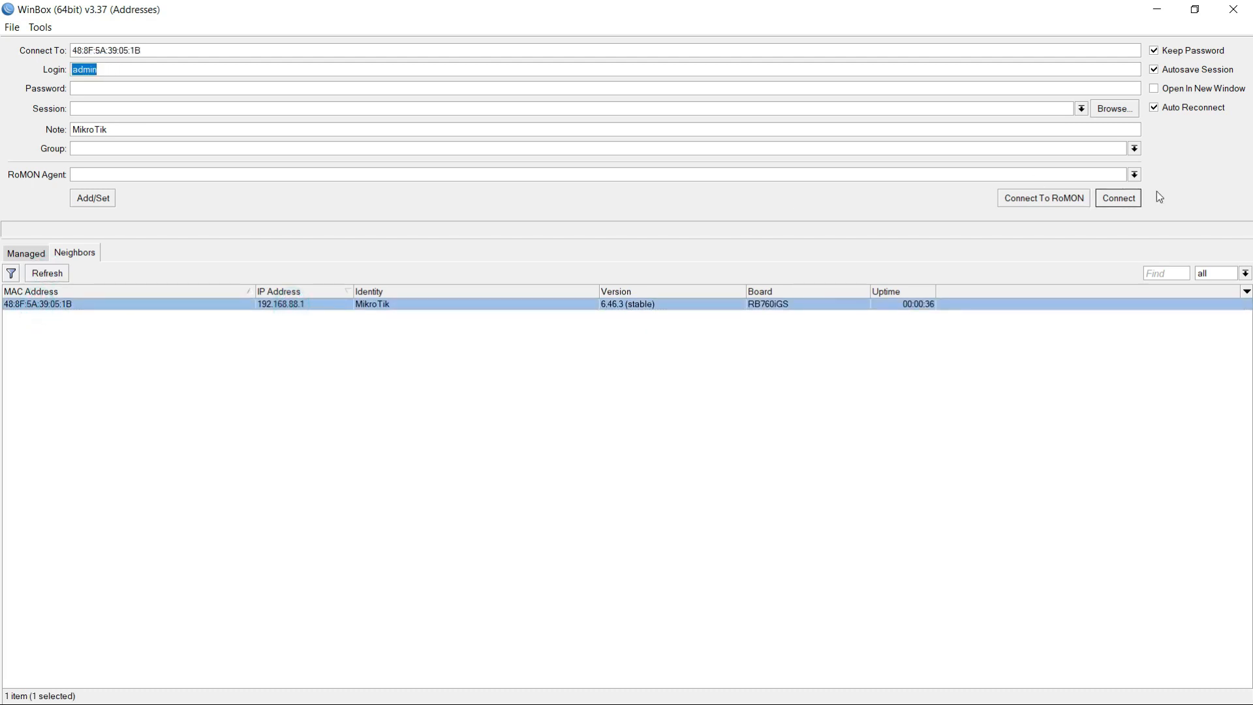
left_click(1113, 198)
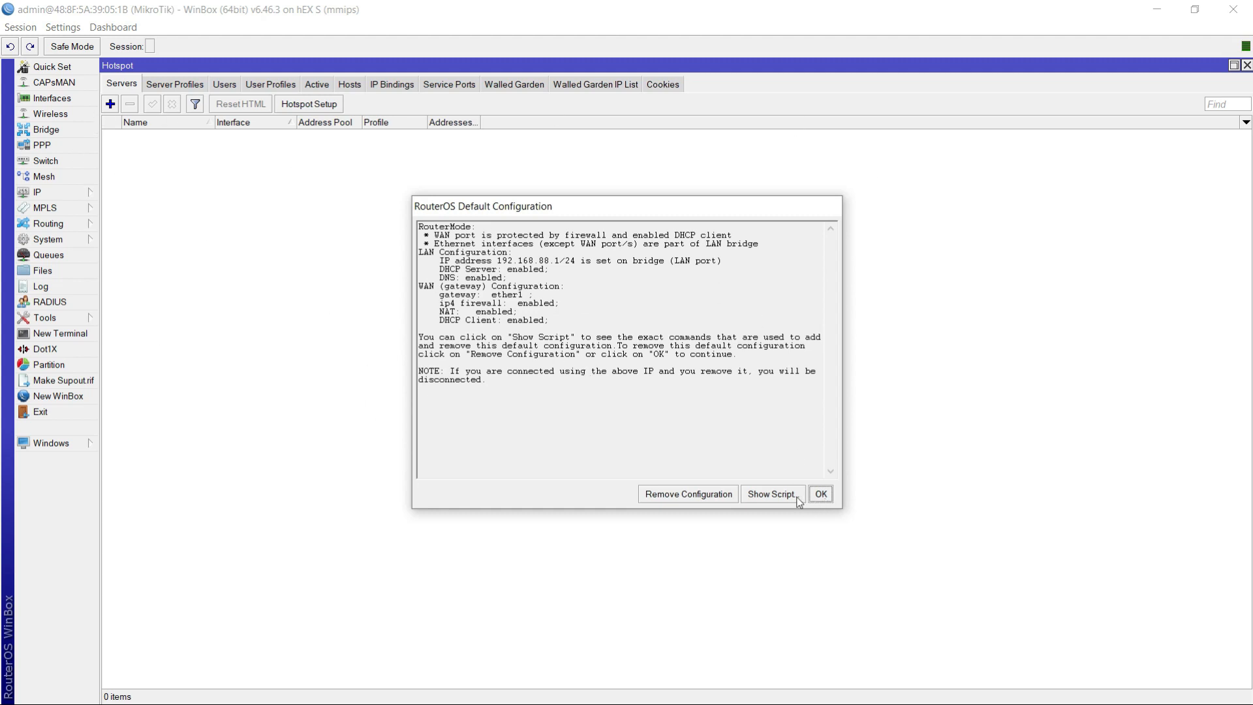
left_click(688, 496)
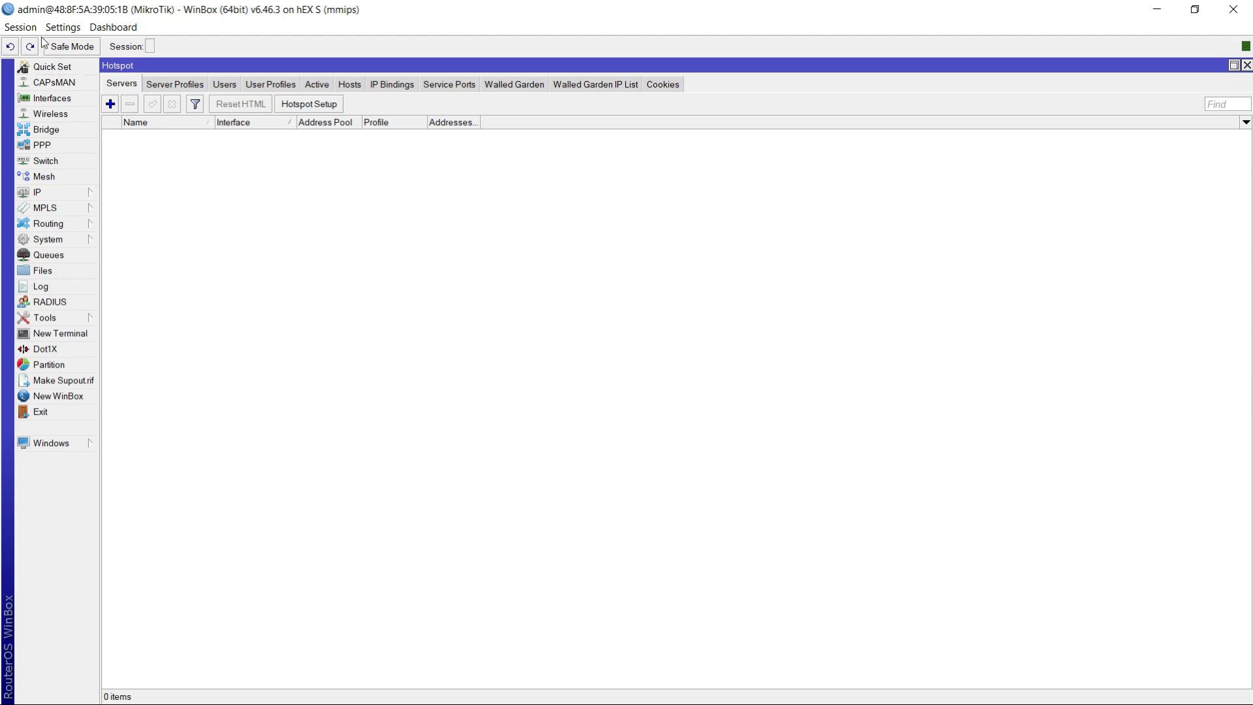
- Open Quick Set and view its Router mode settings
left_click(52, 67)
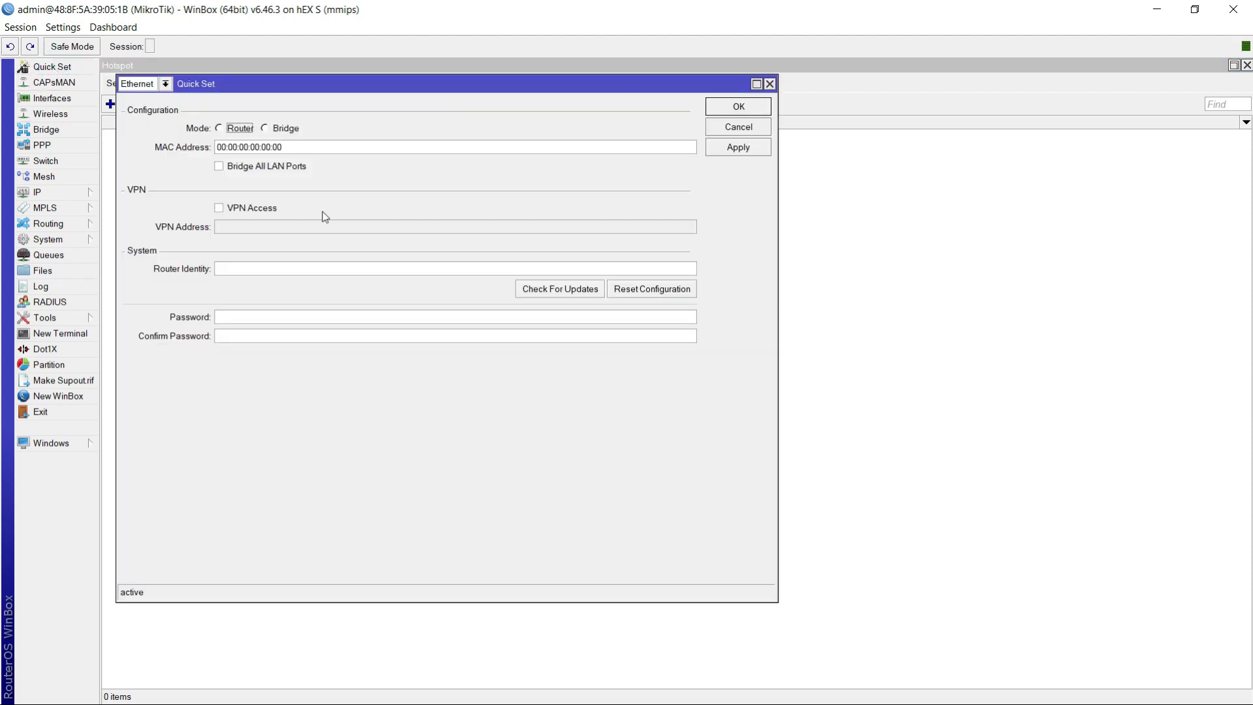
left_click(224, 133)
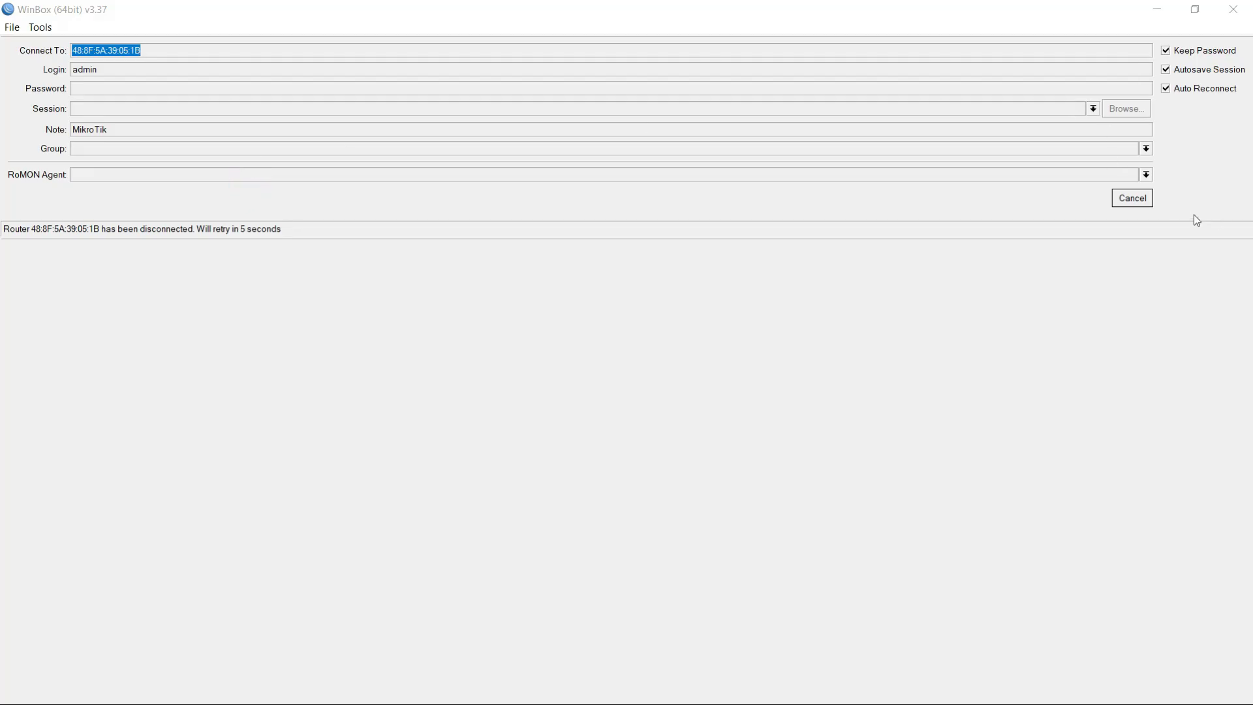
left_click(1132, 199)
left_click(1132, 199)
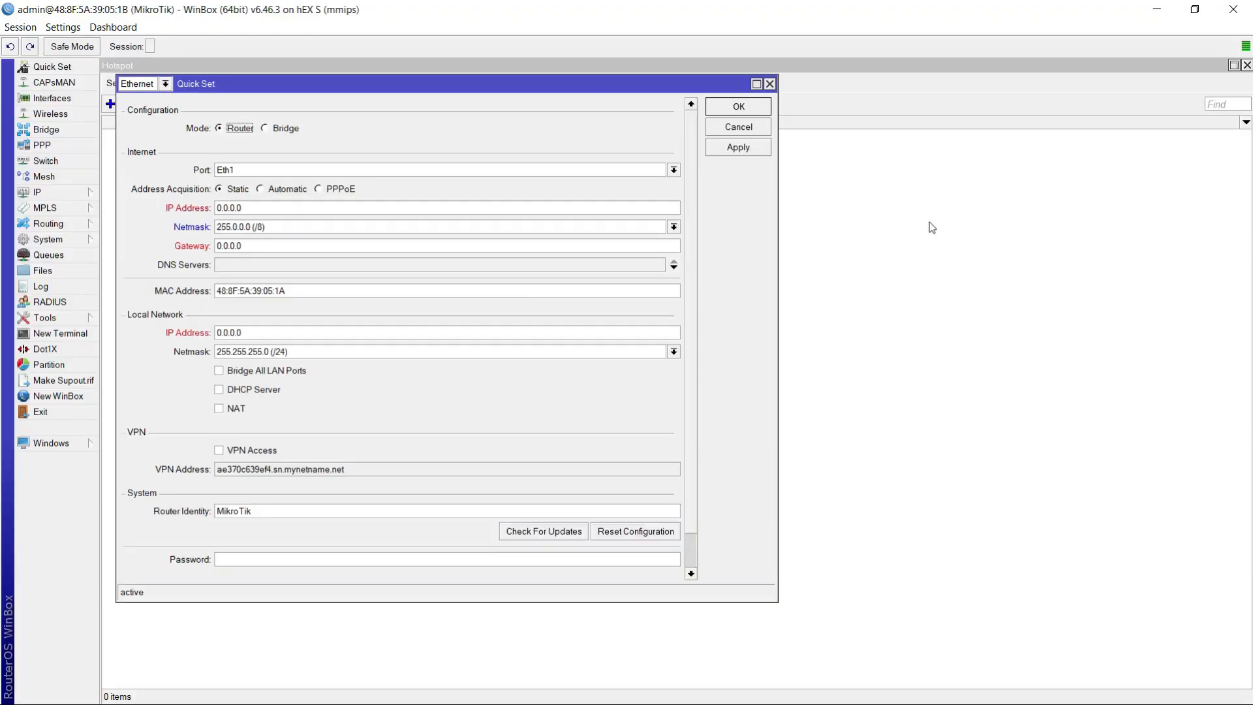
- Look through the Automatic, Static and PPPoE address acquisition settings for port Eth1, and close Quick Set without applying anything
left_click(261, 189)
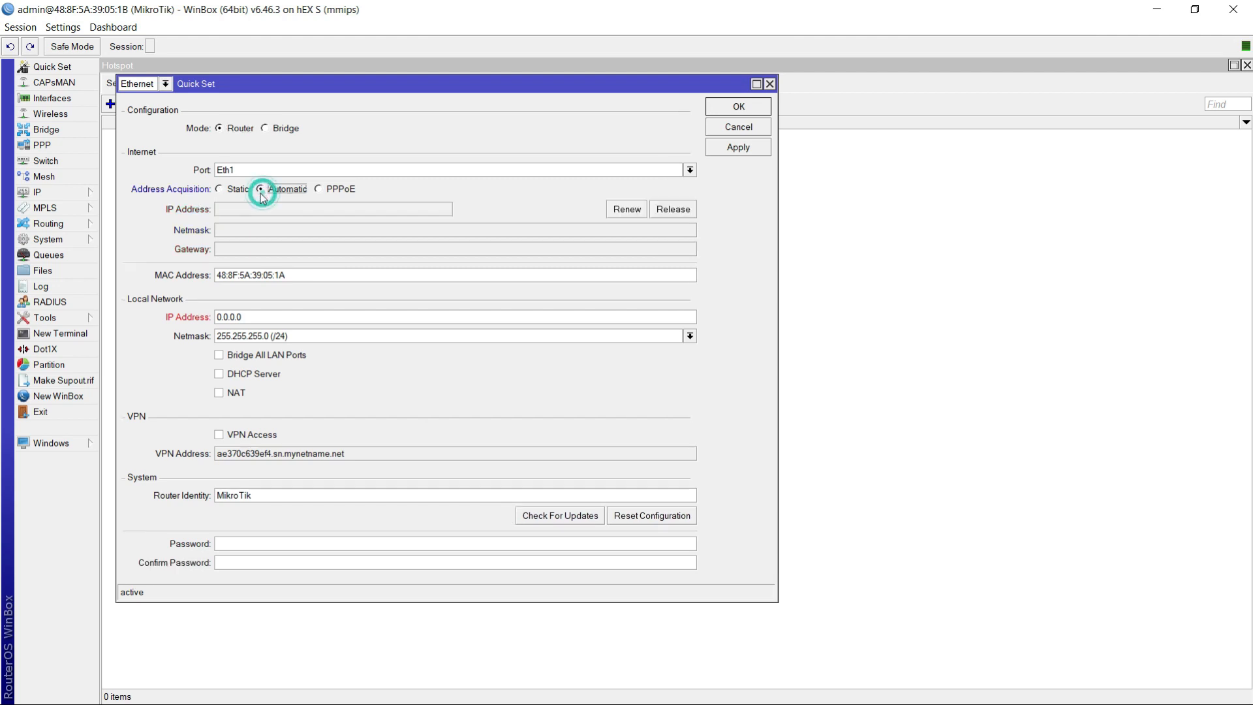
left_click(224, 191)
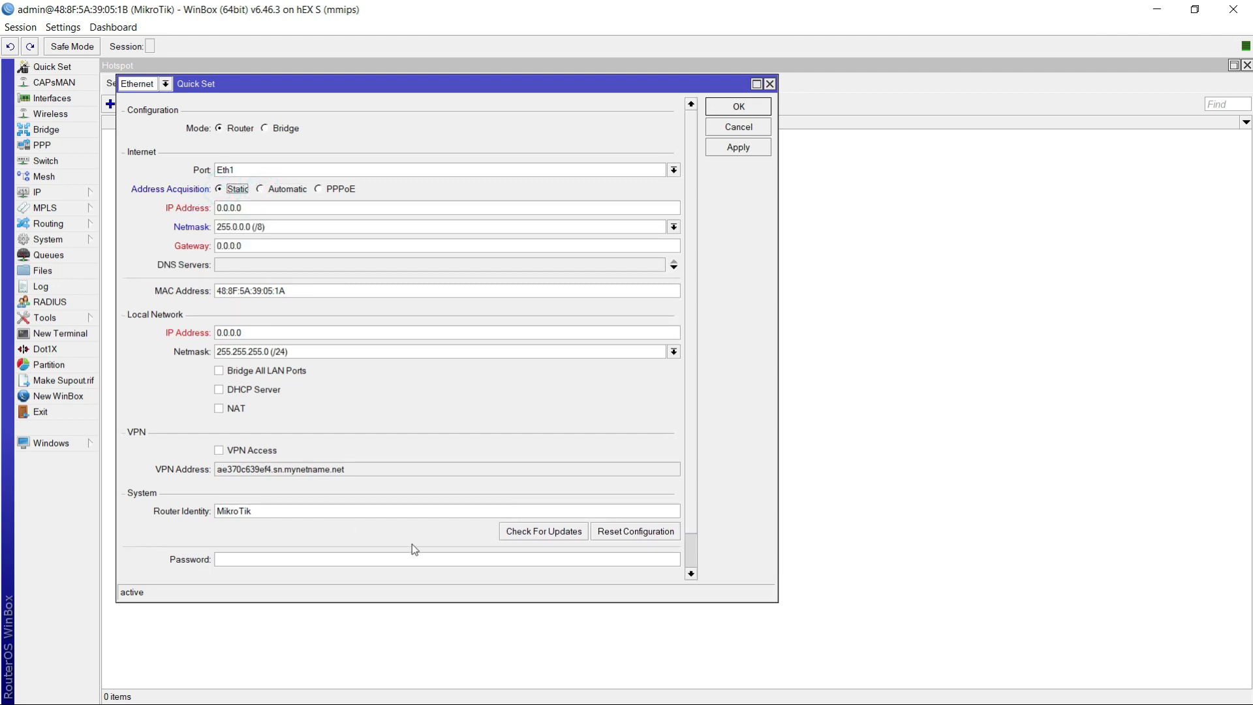
left_click(282, 190)
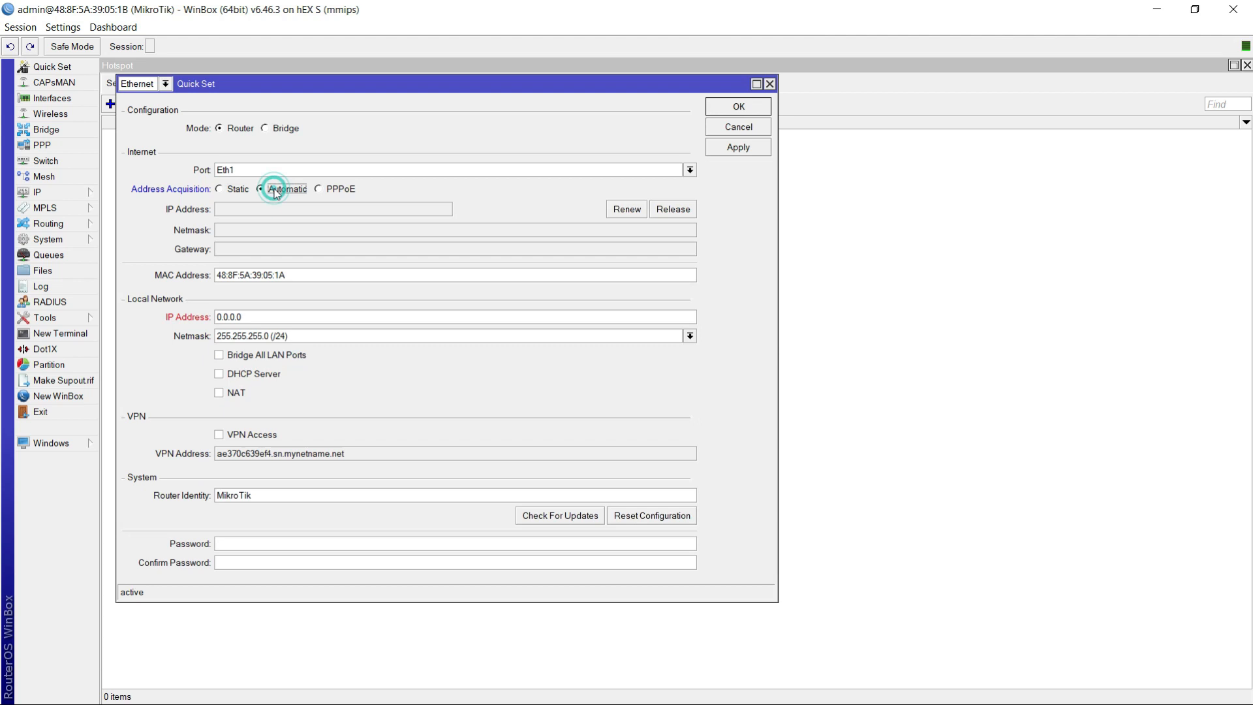
left_click(304, 211)
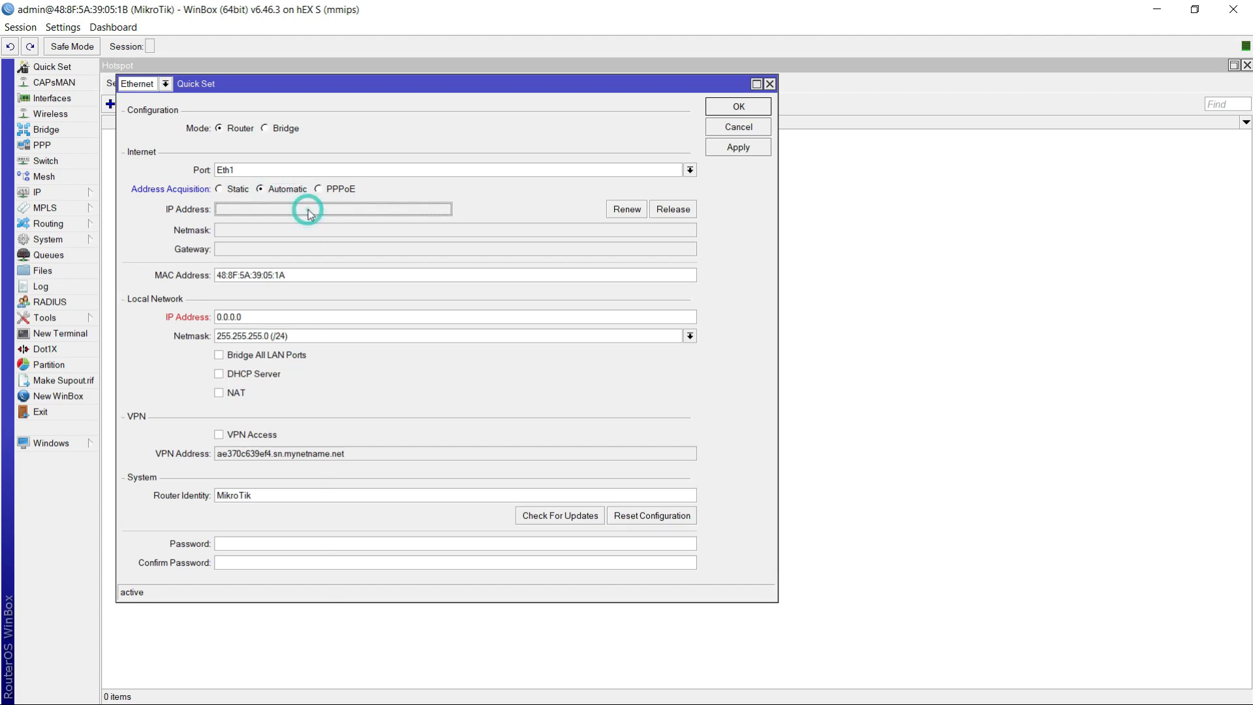
left_click(319, 189)
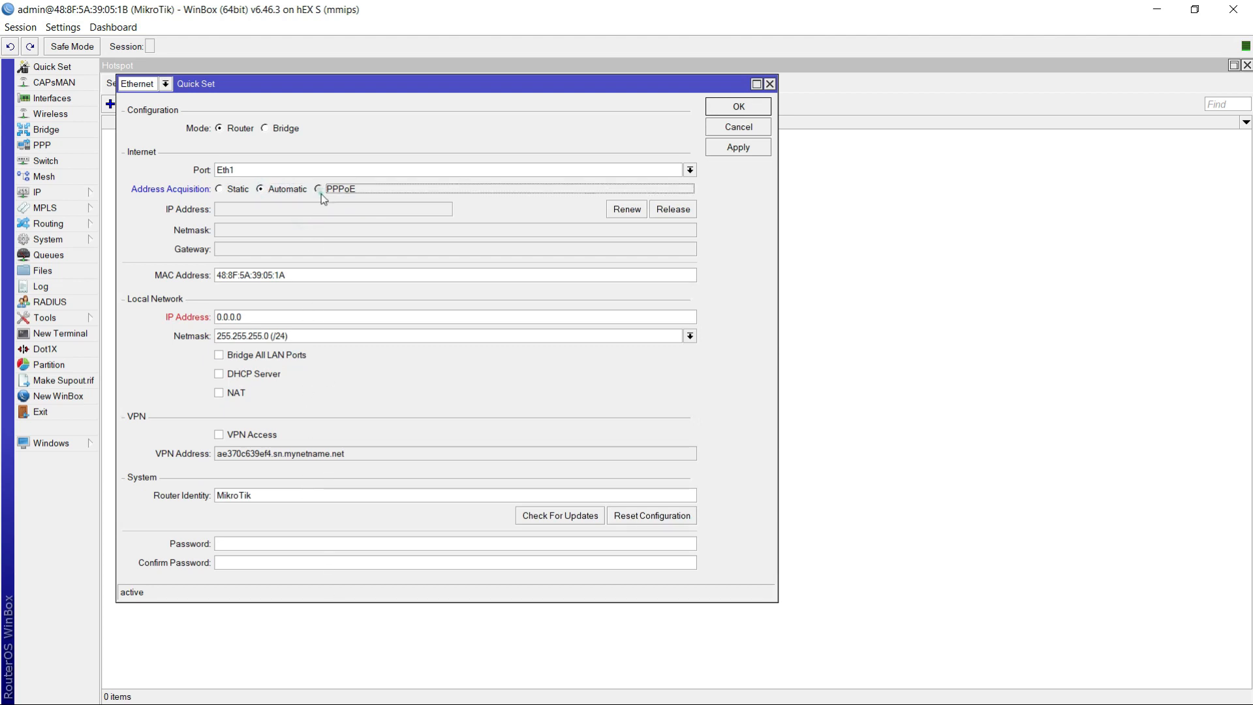
left_click(316, 208)
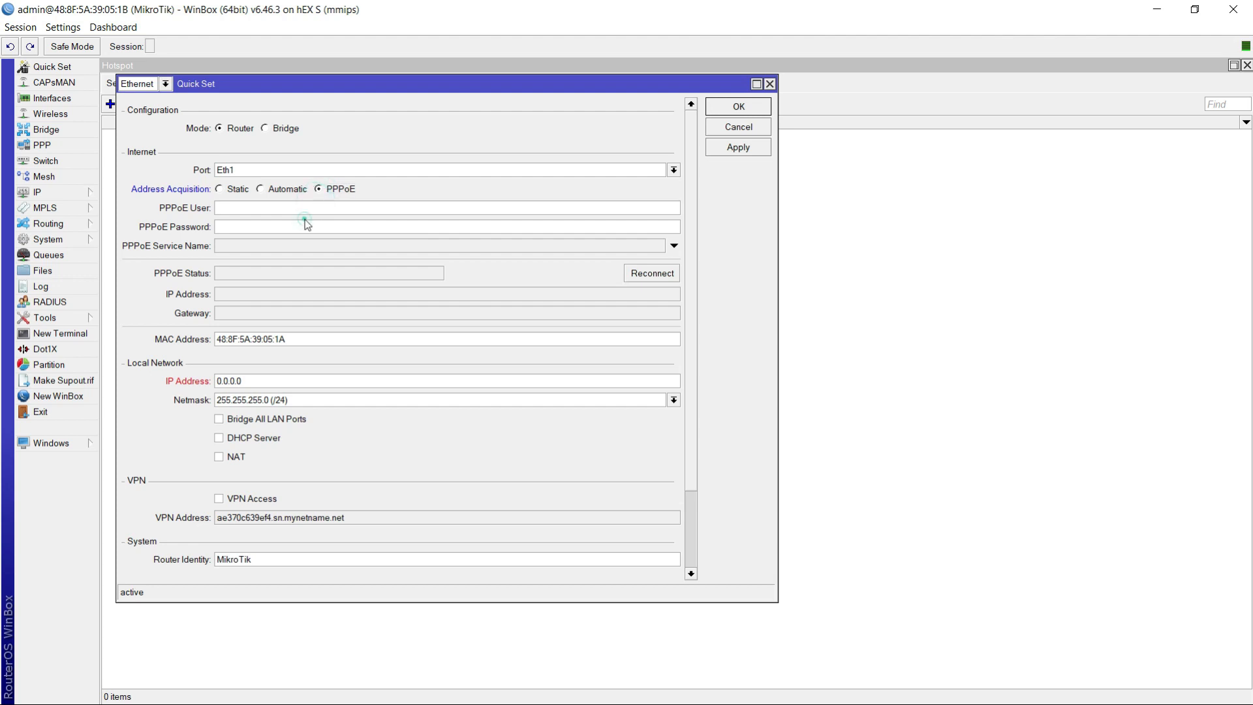
left_click(305, 229)
left_click(300, 207)
left_click(769, 83)
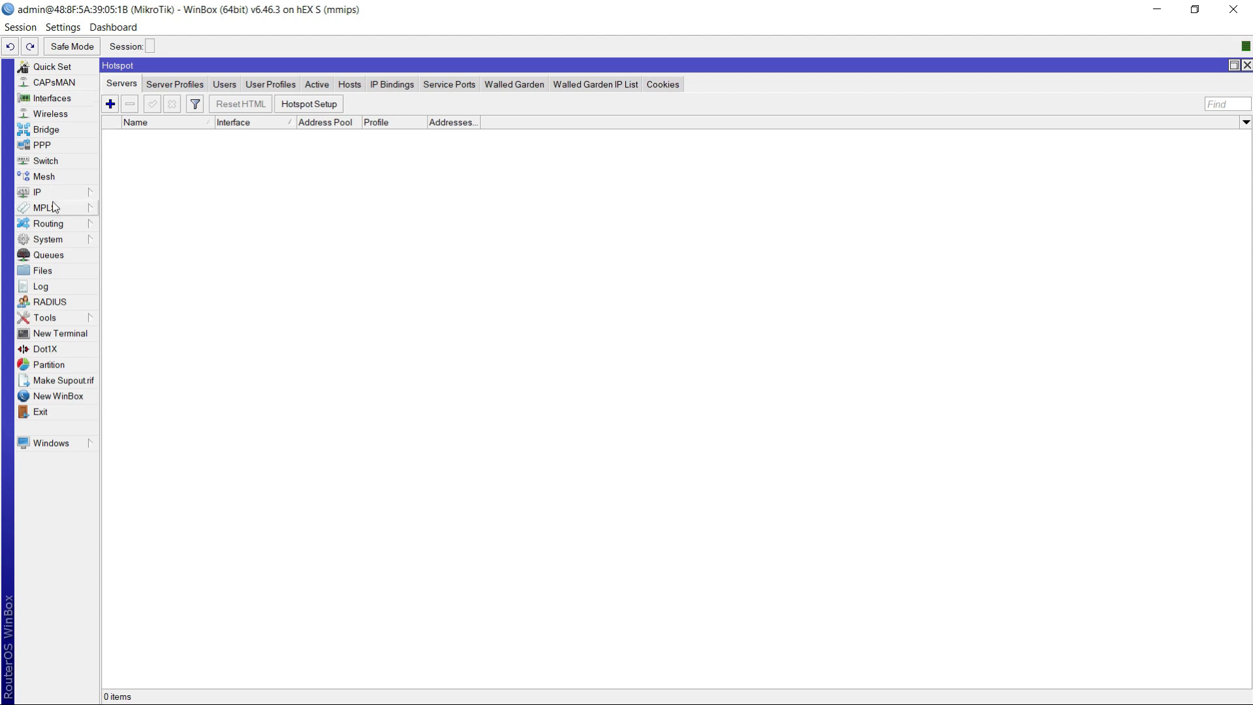
- Set the router's system identity to jit2
left_click(58, 241)
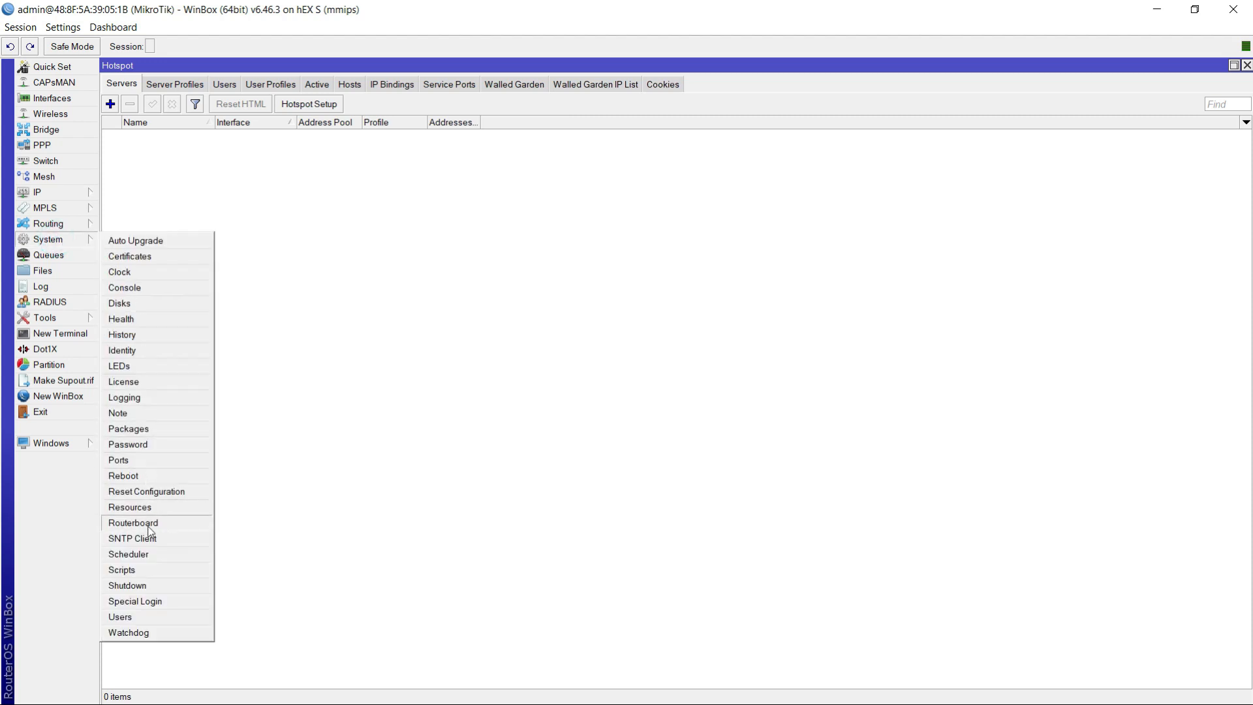
left_click(126, 350)
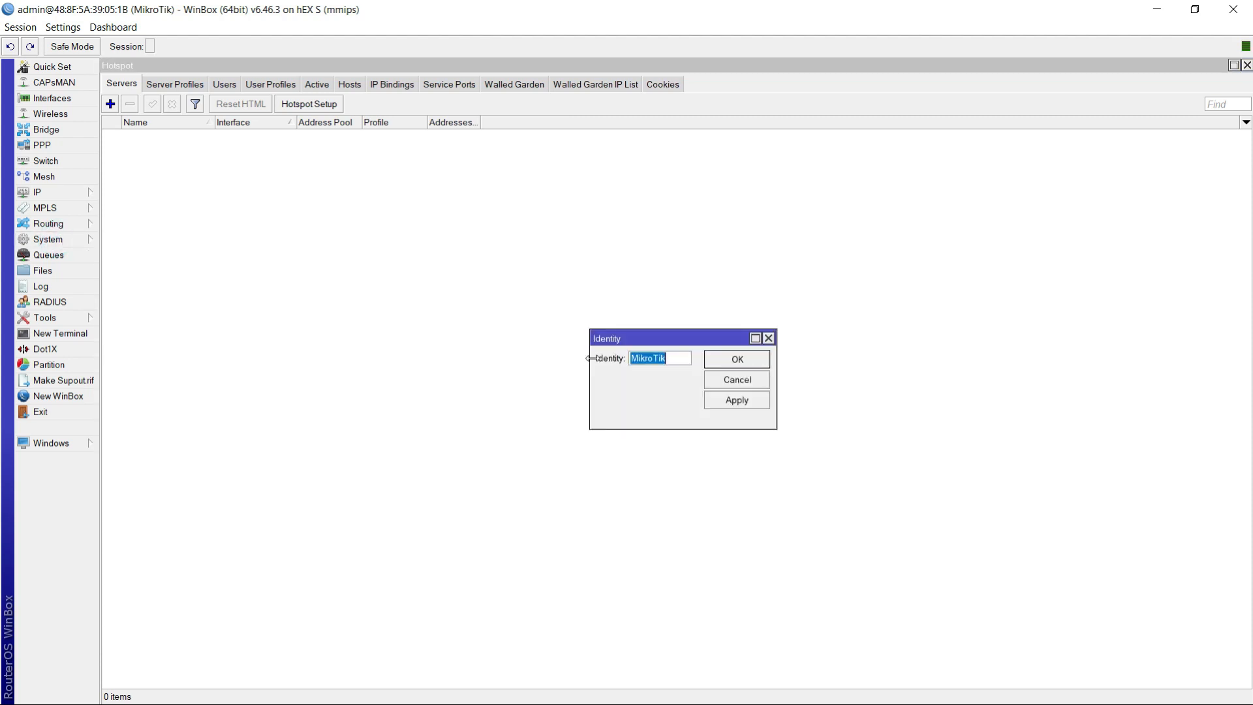
type("jit2")
left_click(752, 399)
left_click(745, 361)
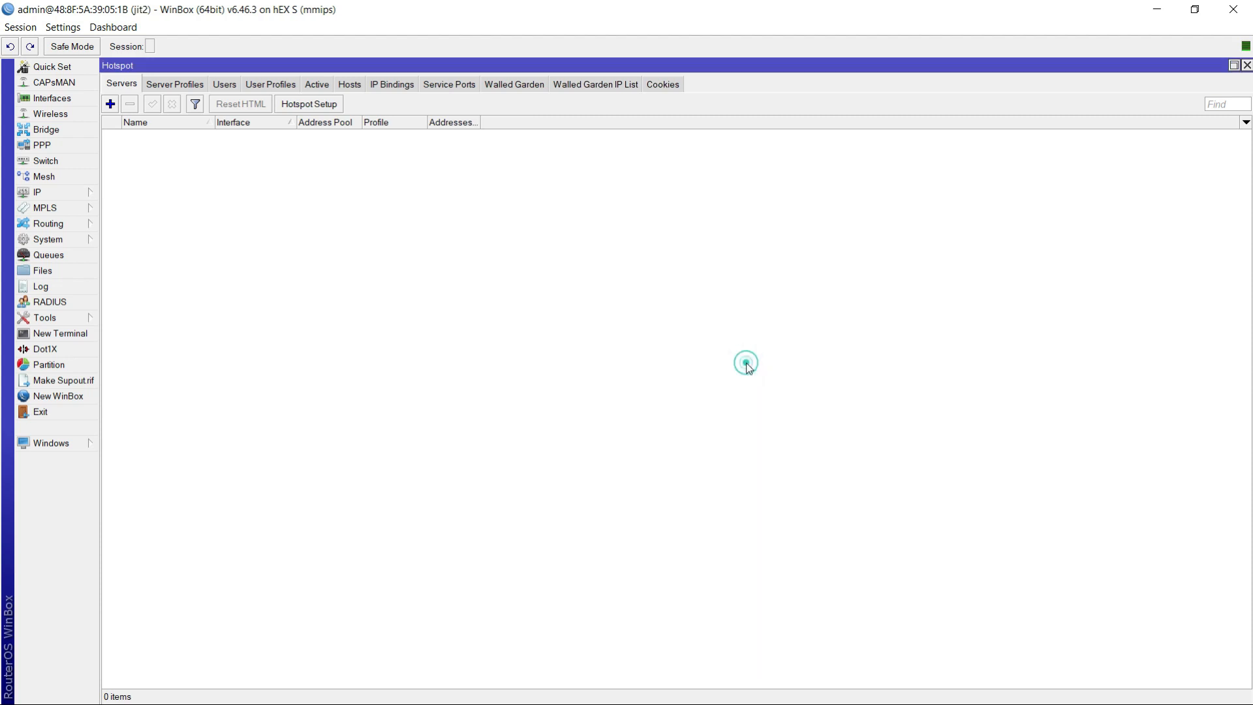
- Open the interface list and go through the ports ether1 to ether5 and sfp1
left_click(57, 99)
left_click(163, 136)
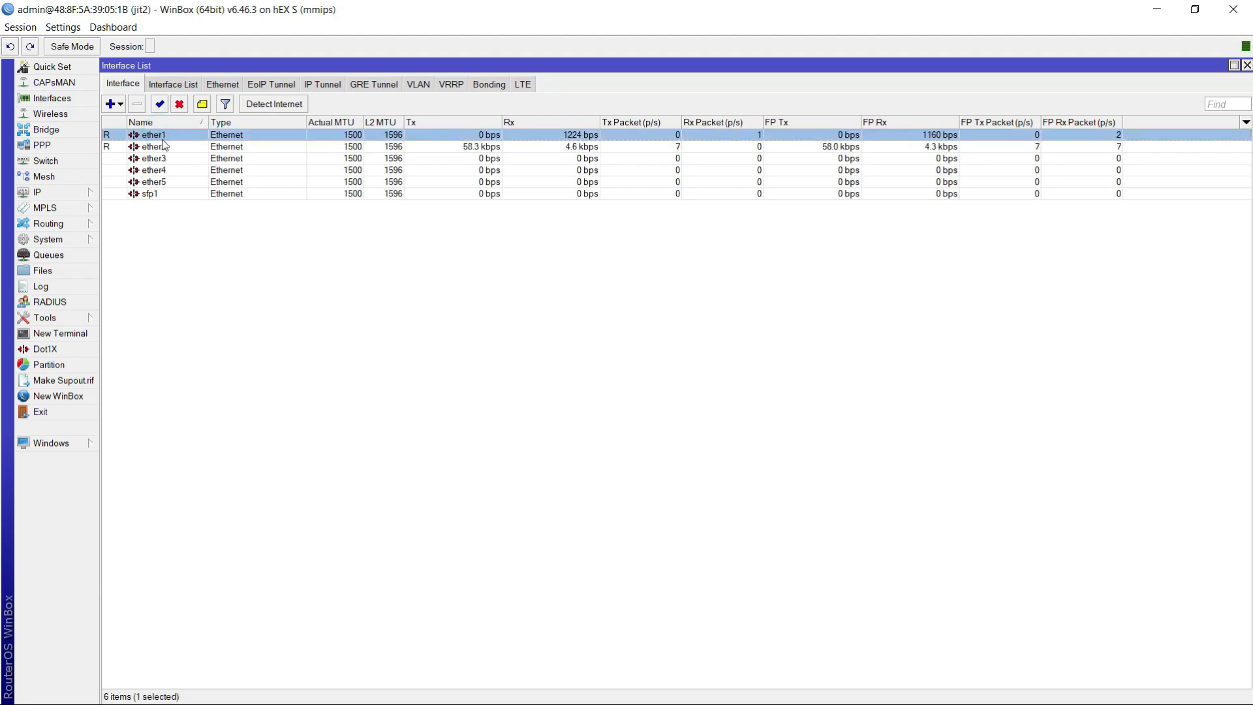
left_click(163, 146)
left_click(164, 158)
left_click(165, 170)
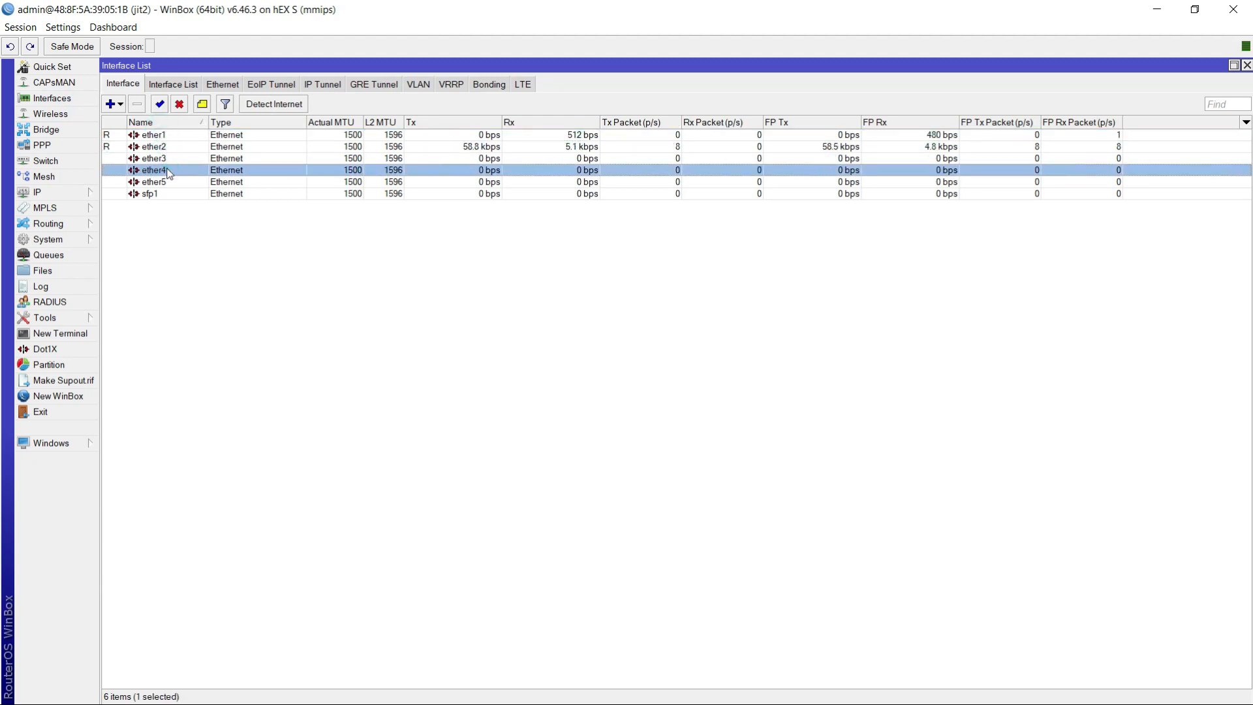
left_click(166, 182)
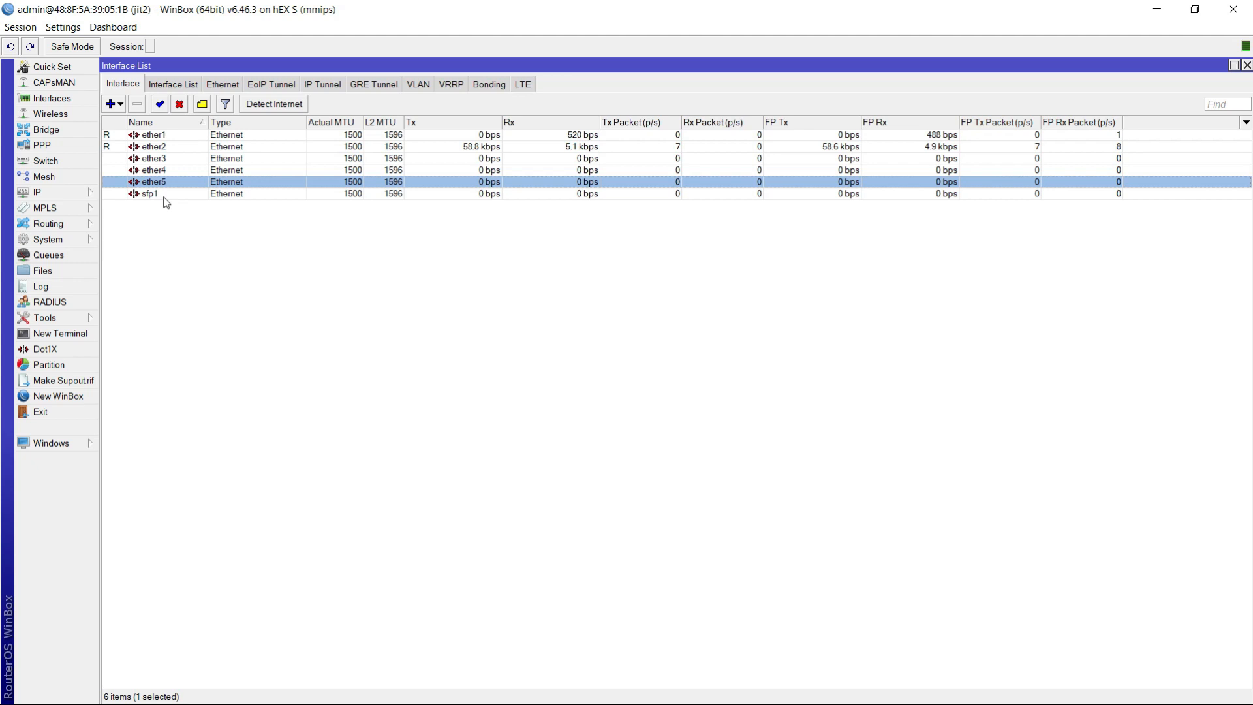
left_click(164, 197)
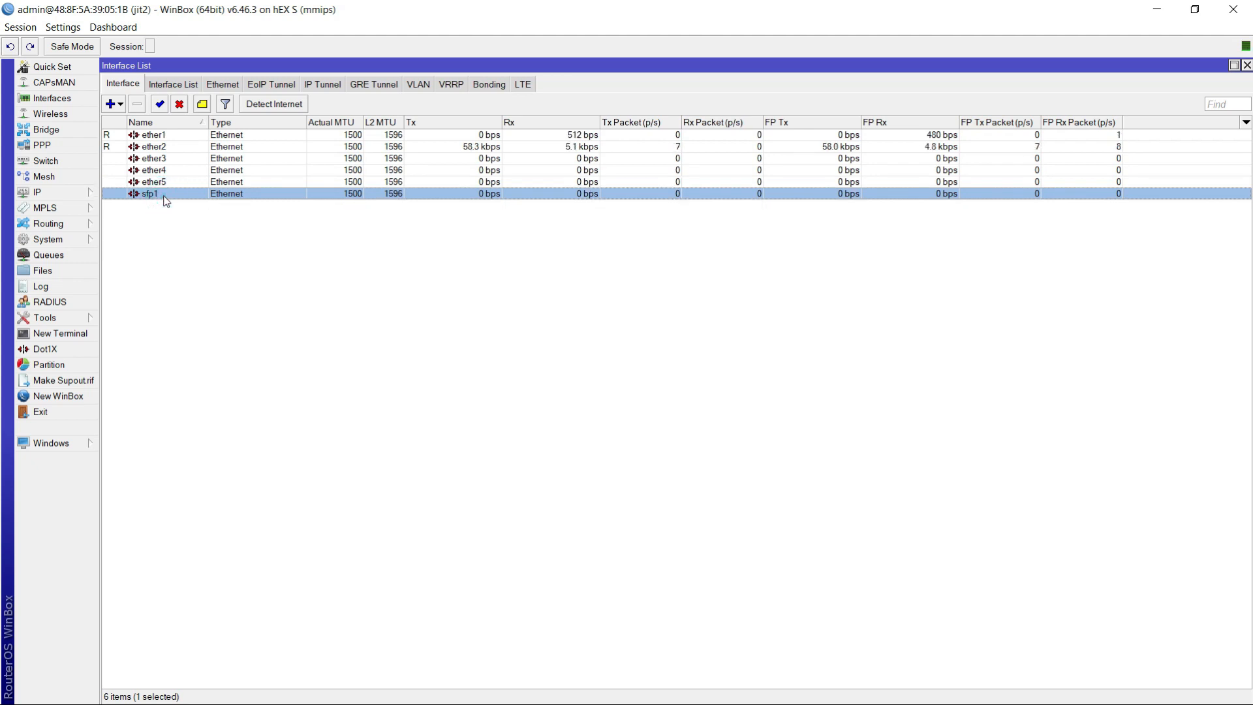
left_click(154, 136)
left_click(157, 146)
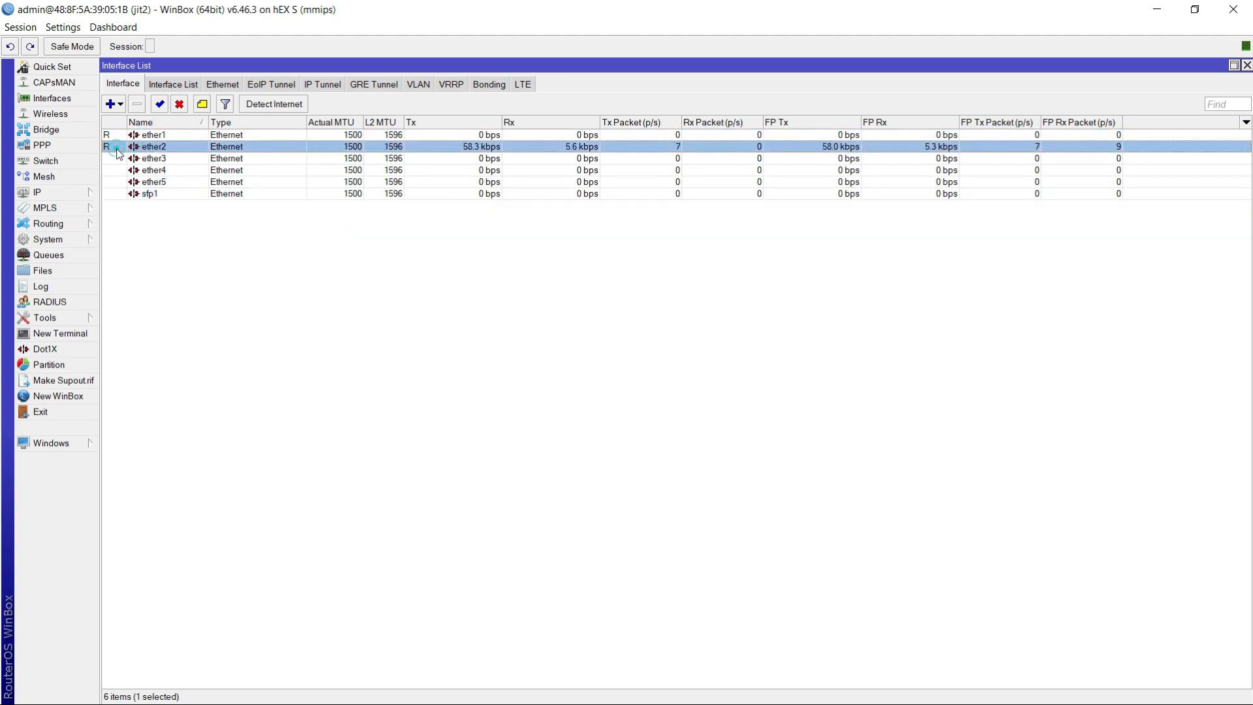
left_click(157, 135)
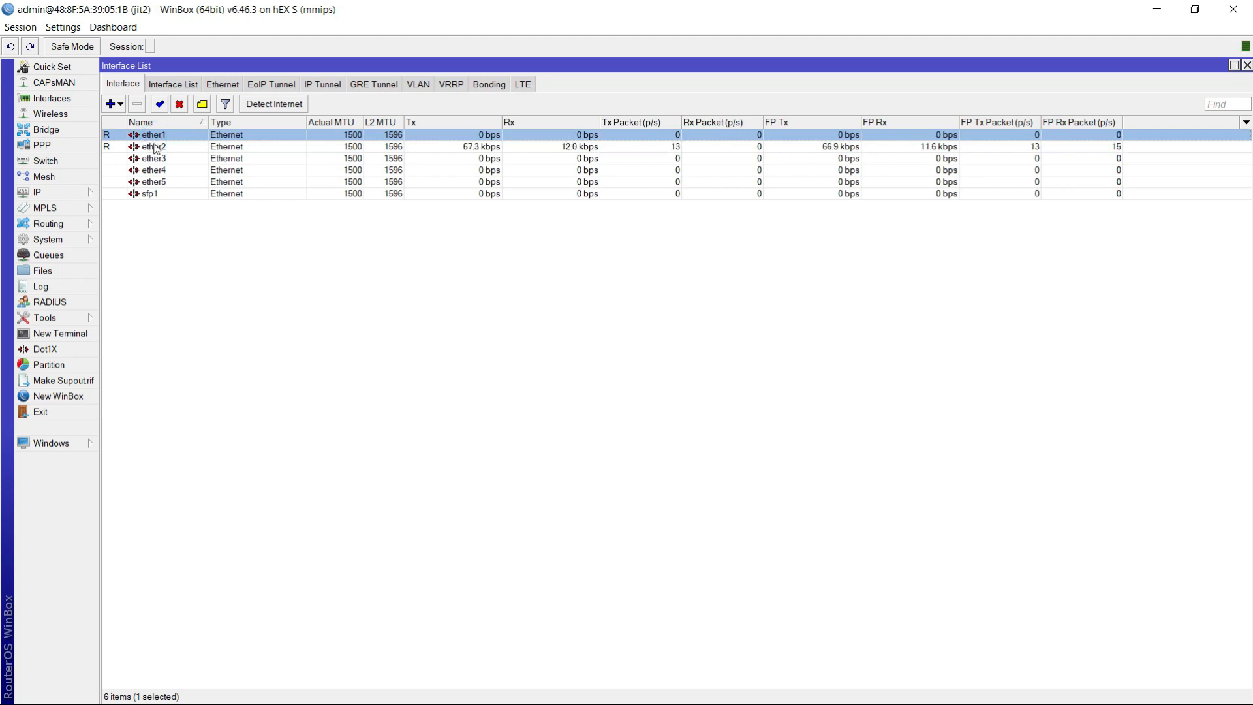
left_click(156, 148)
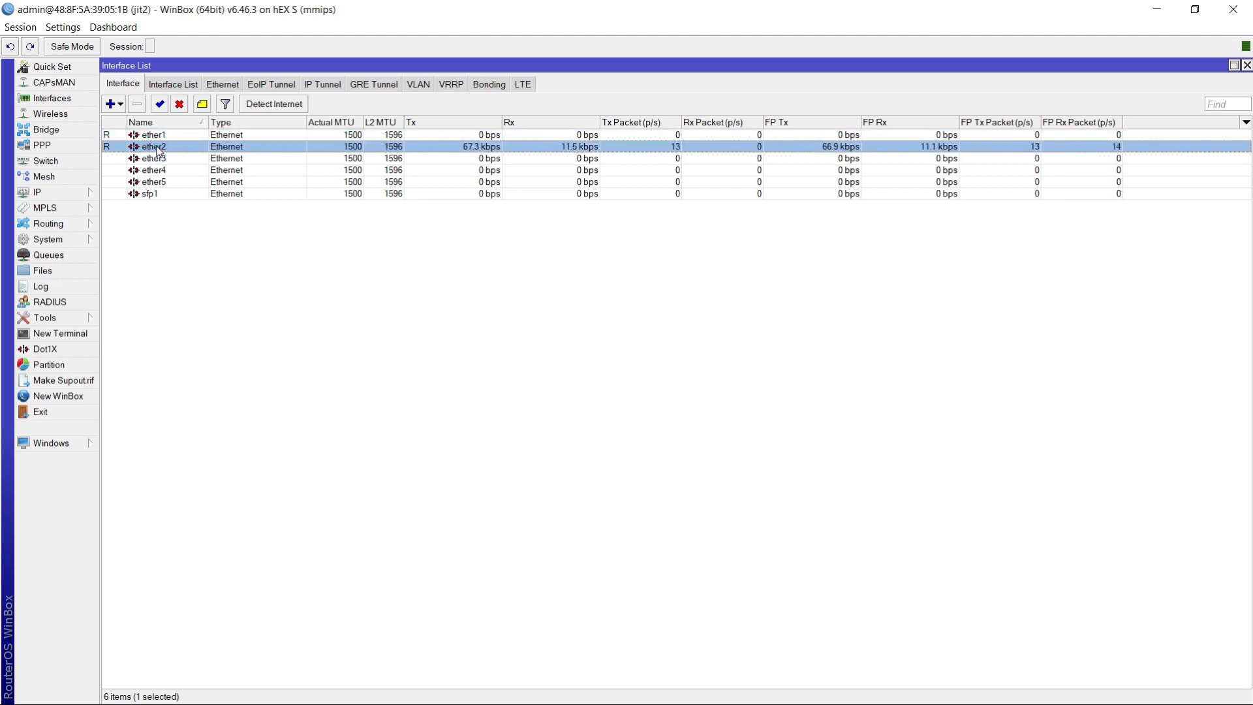
- Rename the ether1 interface to WAN and apply the change
left_click(151, 136)
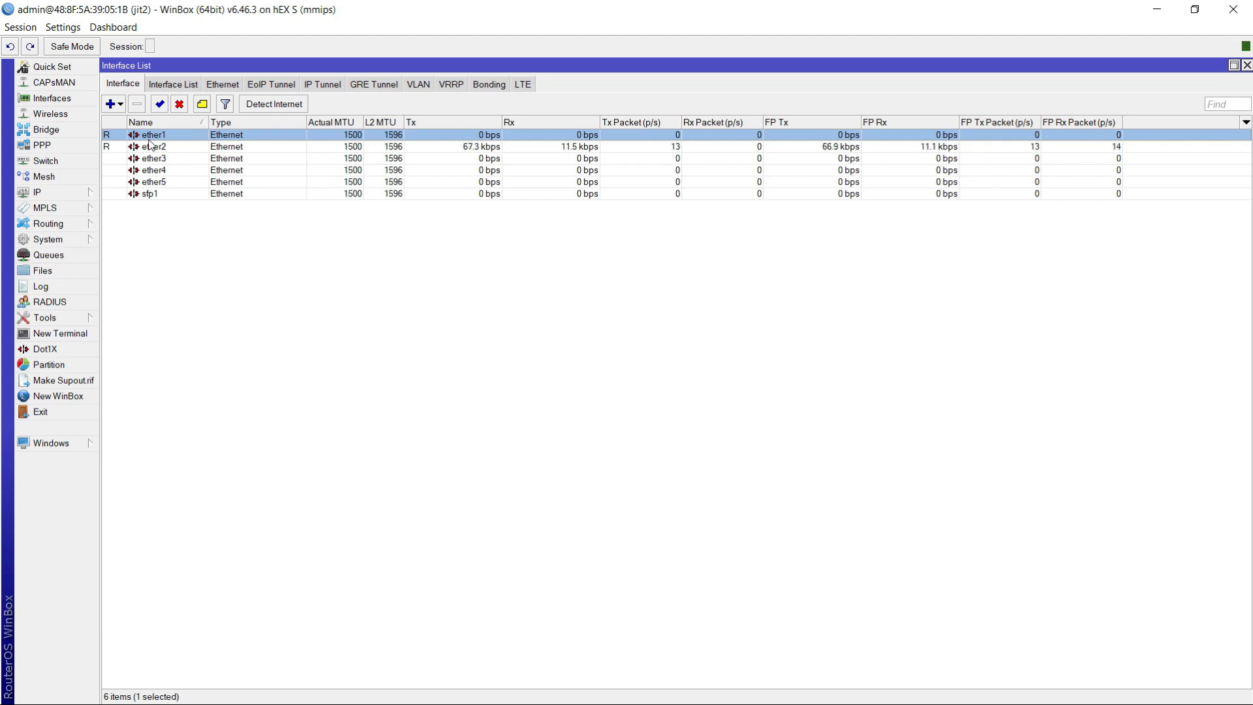
double_click(150, 137)
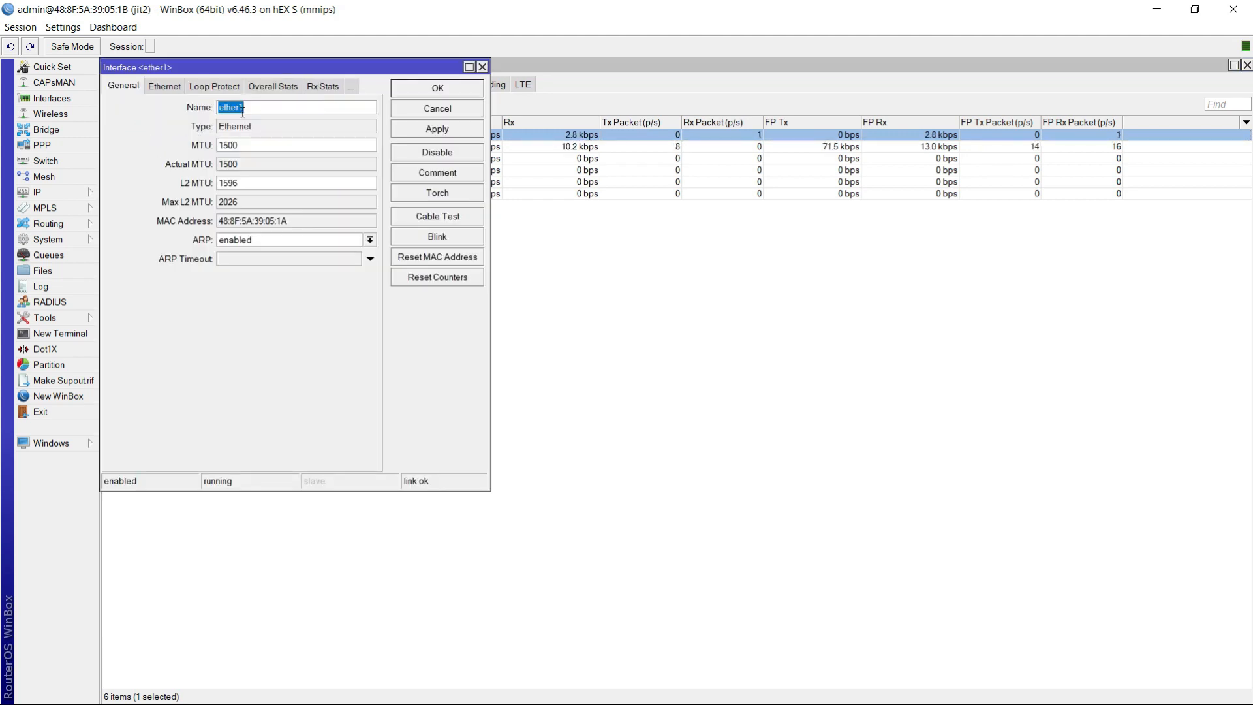
type("WAN")
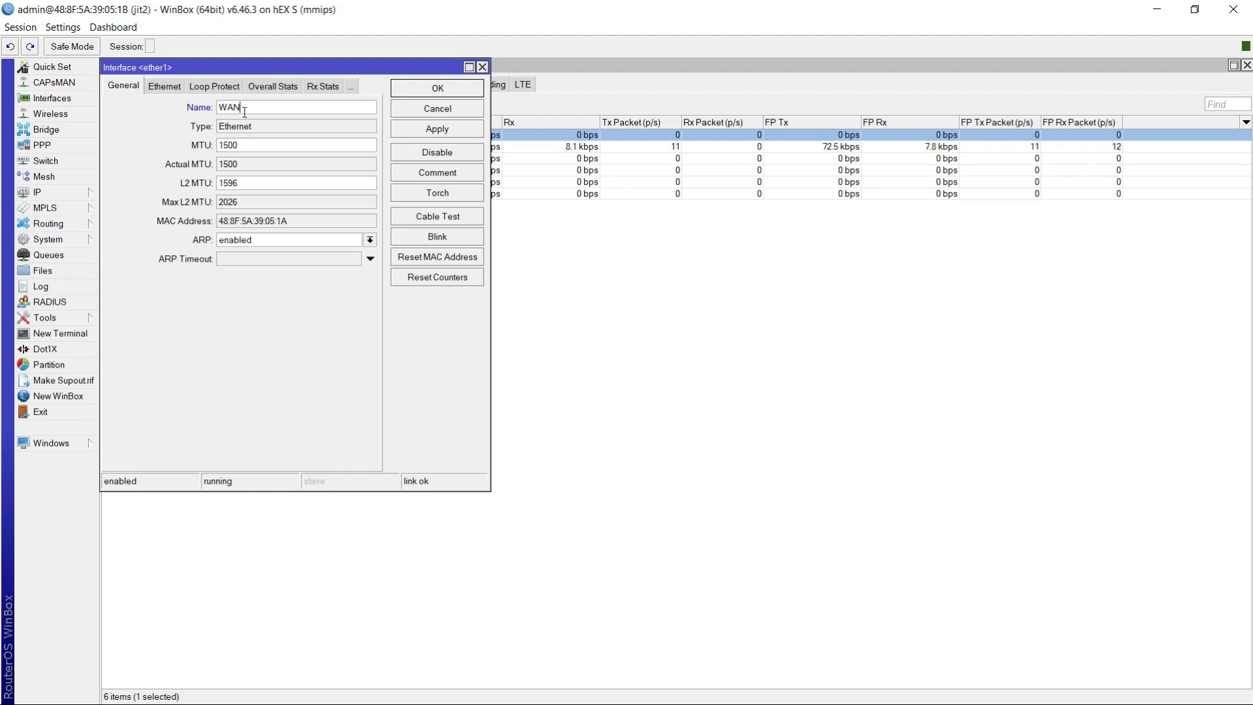
left_click(431, 130)
- Add the comment "wide area network" to the WAN interface and save its settings
left_click(438, 174)
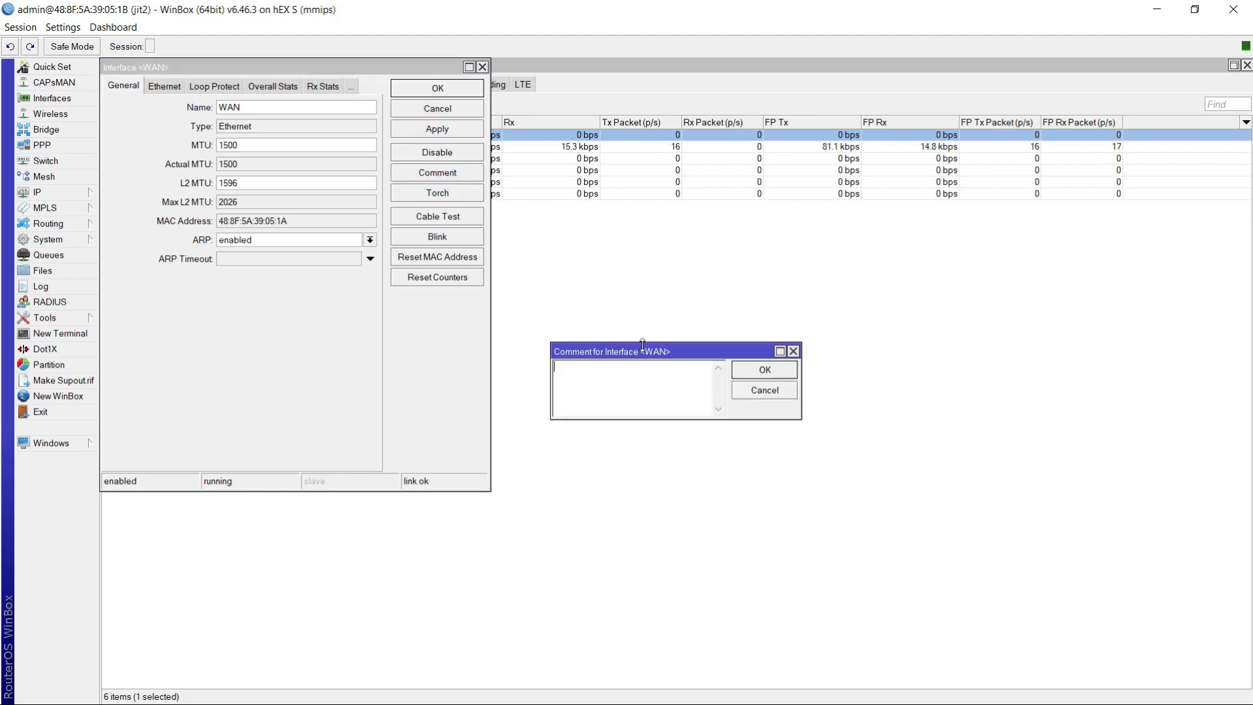
type("wide area network")
left_click(765, 372)
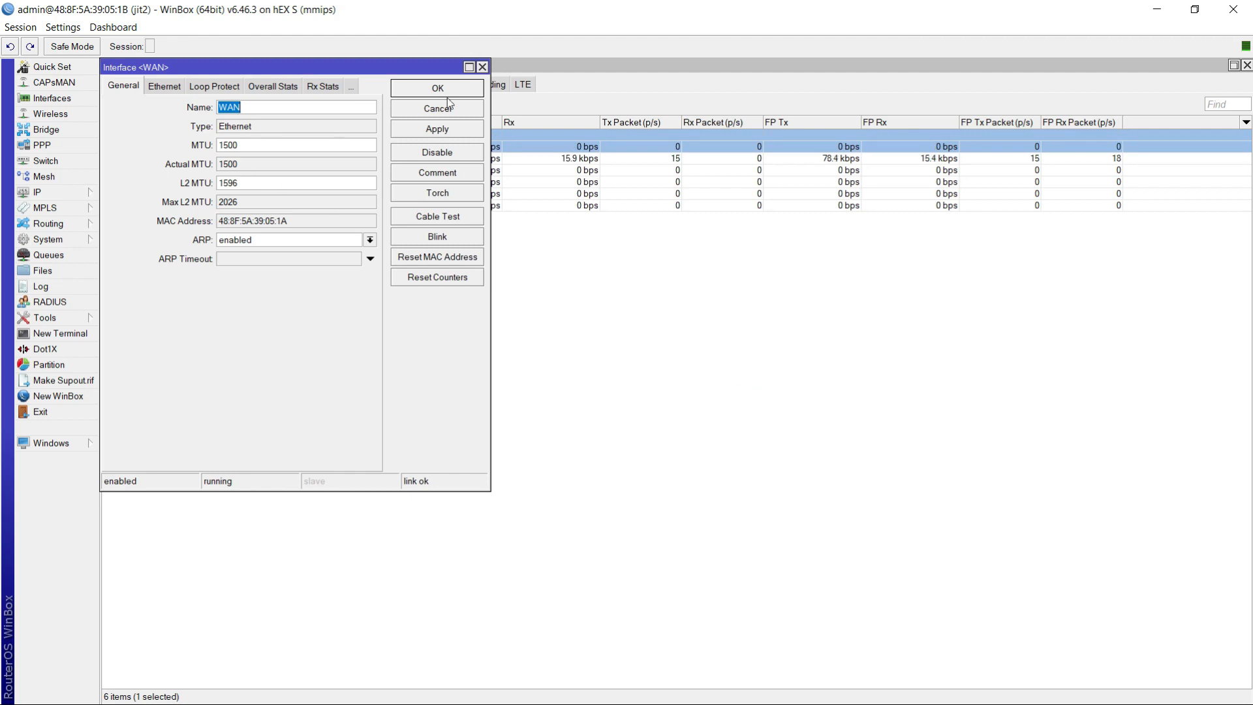
left_click(443, 134)
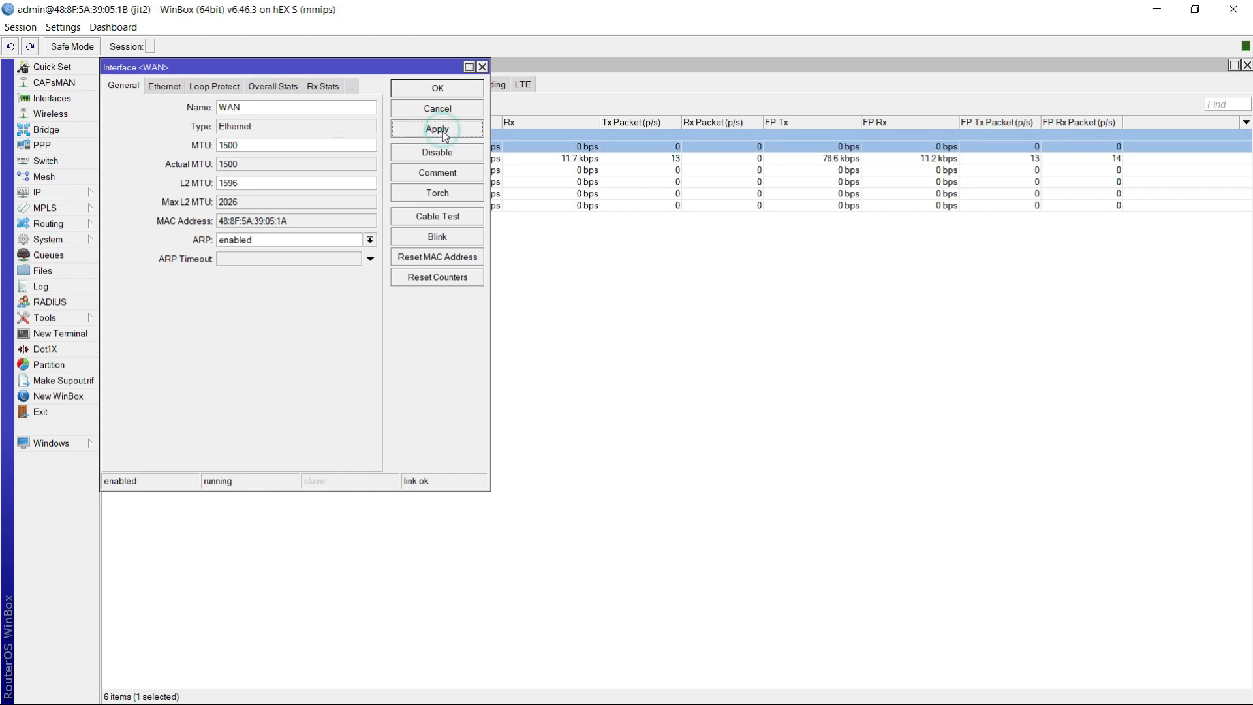
left_click(447, 91)
- Rename the ether2 interface to LAN and apply the change
double_click(158, 159)
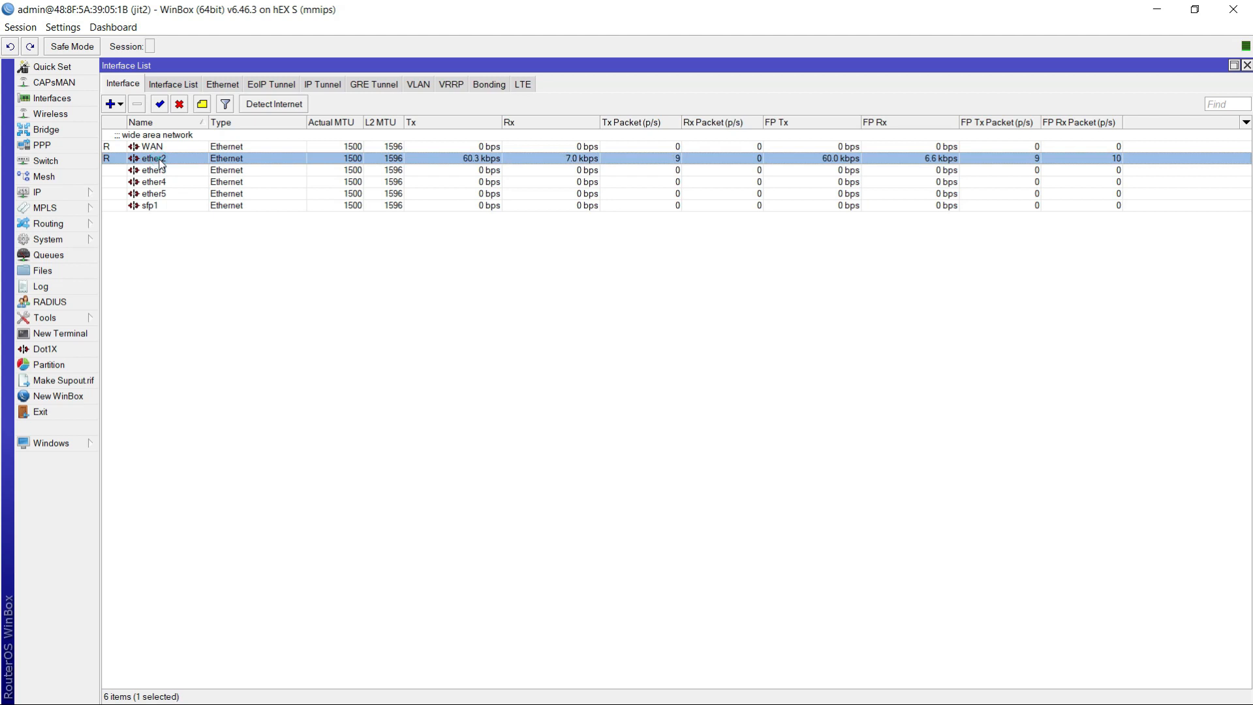
key("BackSpace")
key("BackSpace")
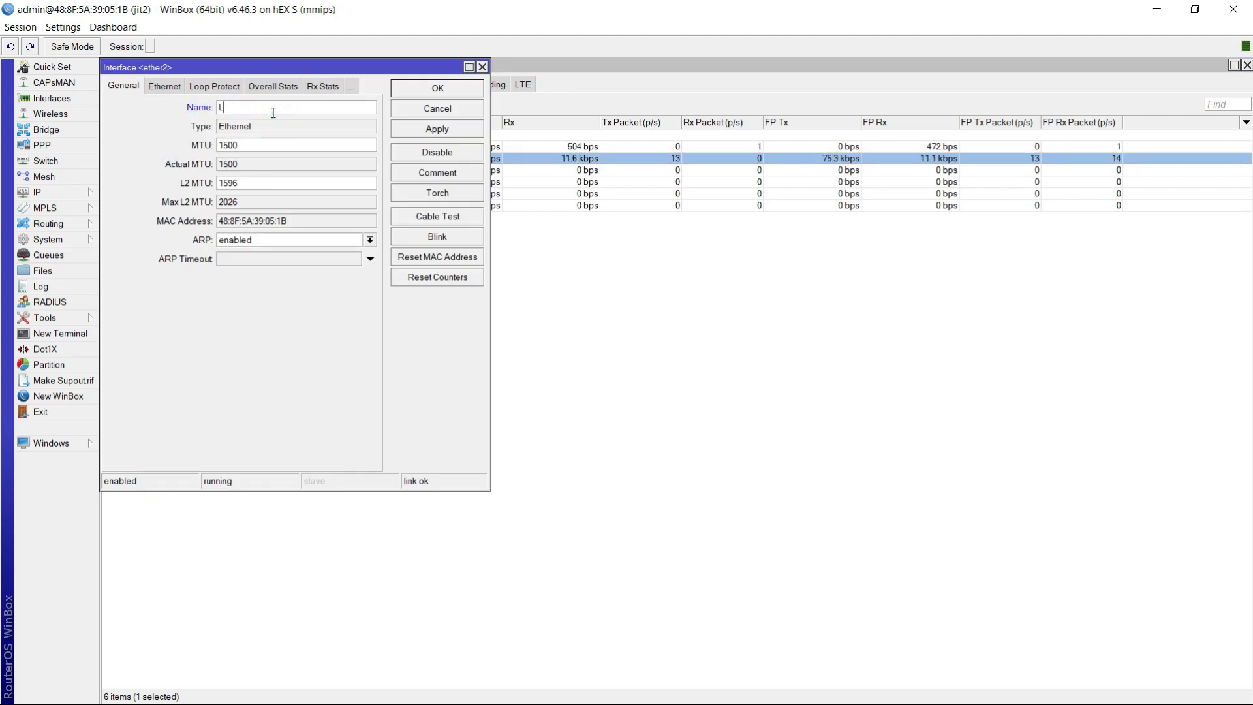
type("A")
left_click(431, 128)
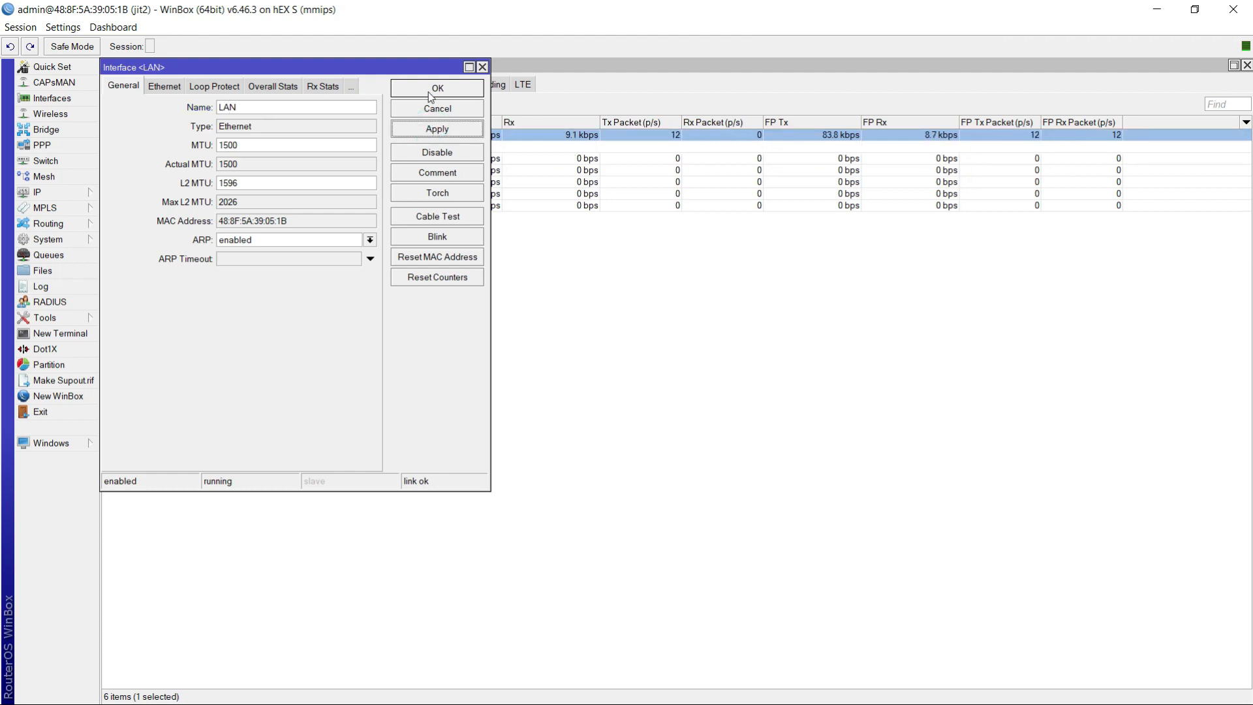
- Add the comment "Lical area network" to the LAN interface and save its settings
left_click(448, 172)
type("Ki")
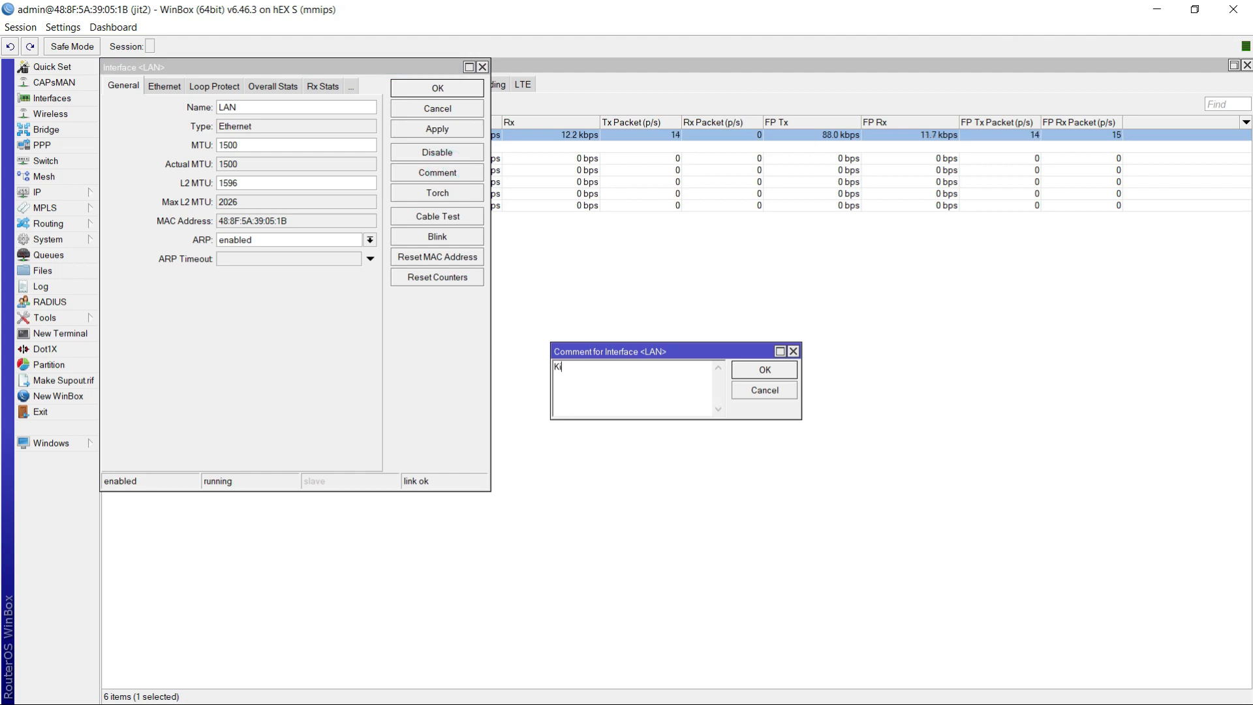
type("cal area network")
left_click(559, 370)
key("BackSpace")
type("L")
left_click(763, 369)
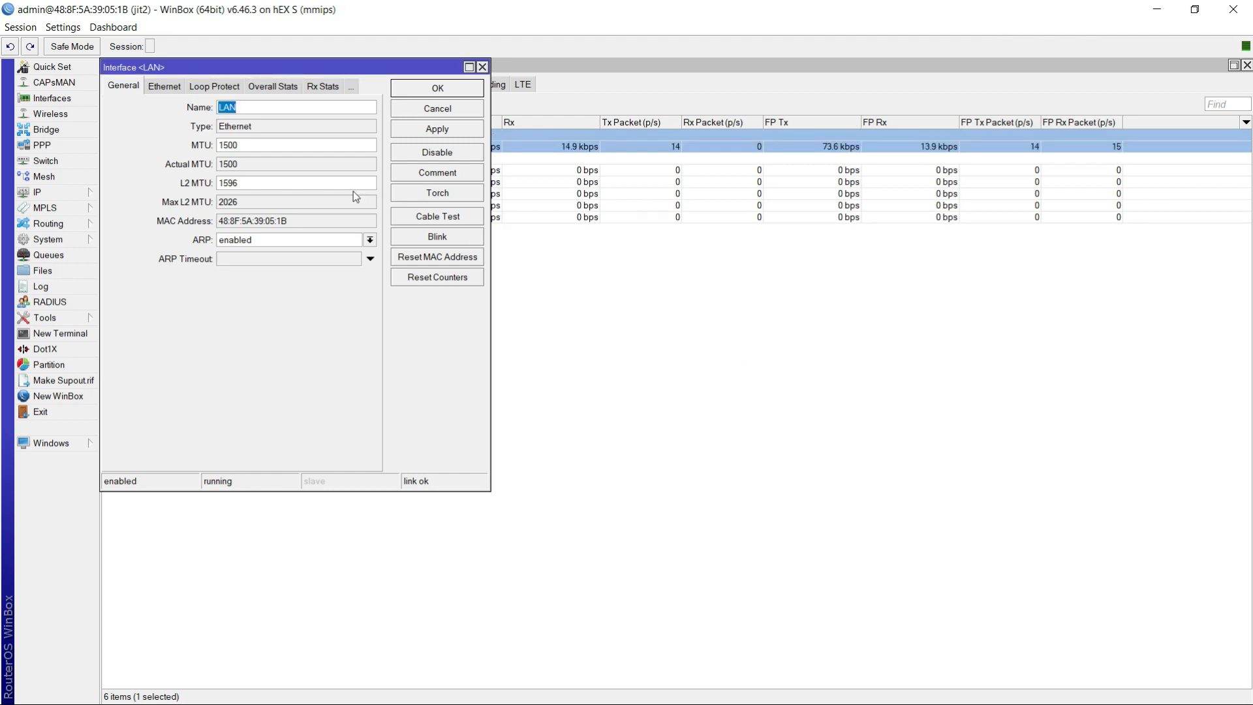
left_click(437, 128)
left_click(437, 88)
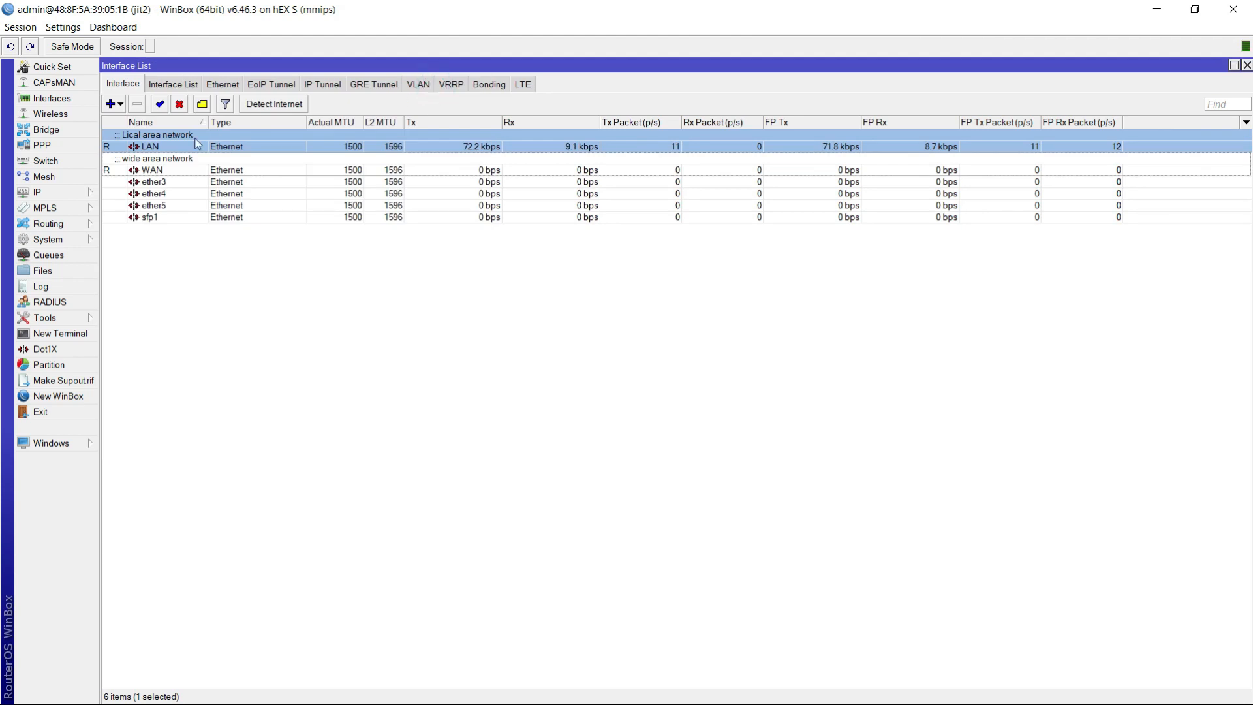
- Change the WAN interface's comment to "wide area network ISP", save its settings and close the interface list
left_click(163, 172)
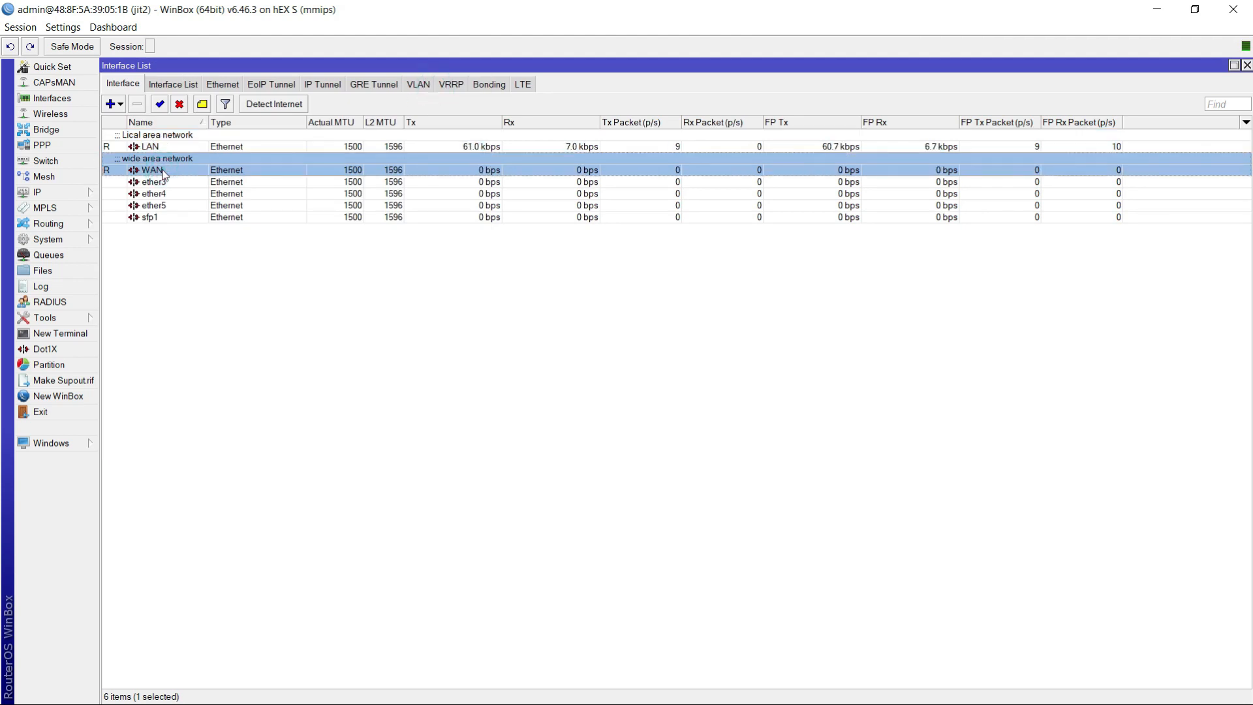
double_click(162, 172)
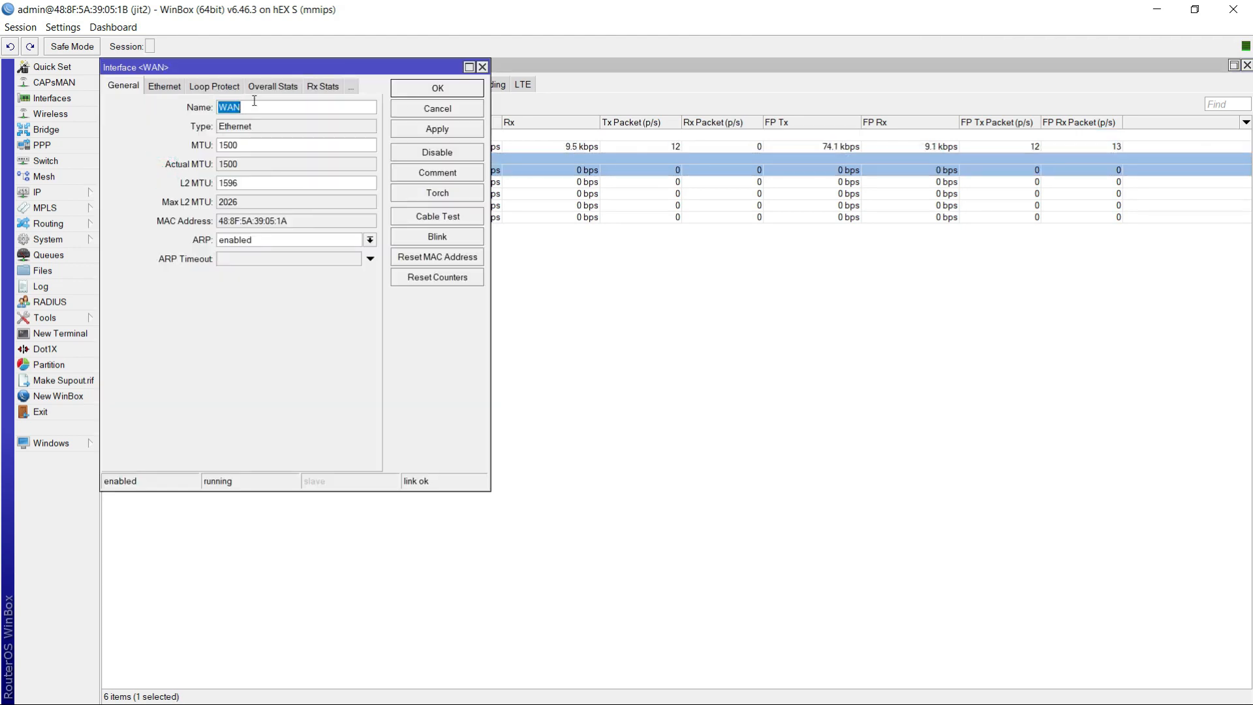
left_click(163, 87)
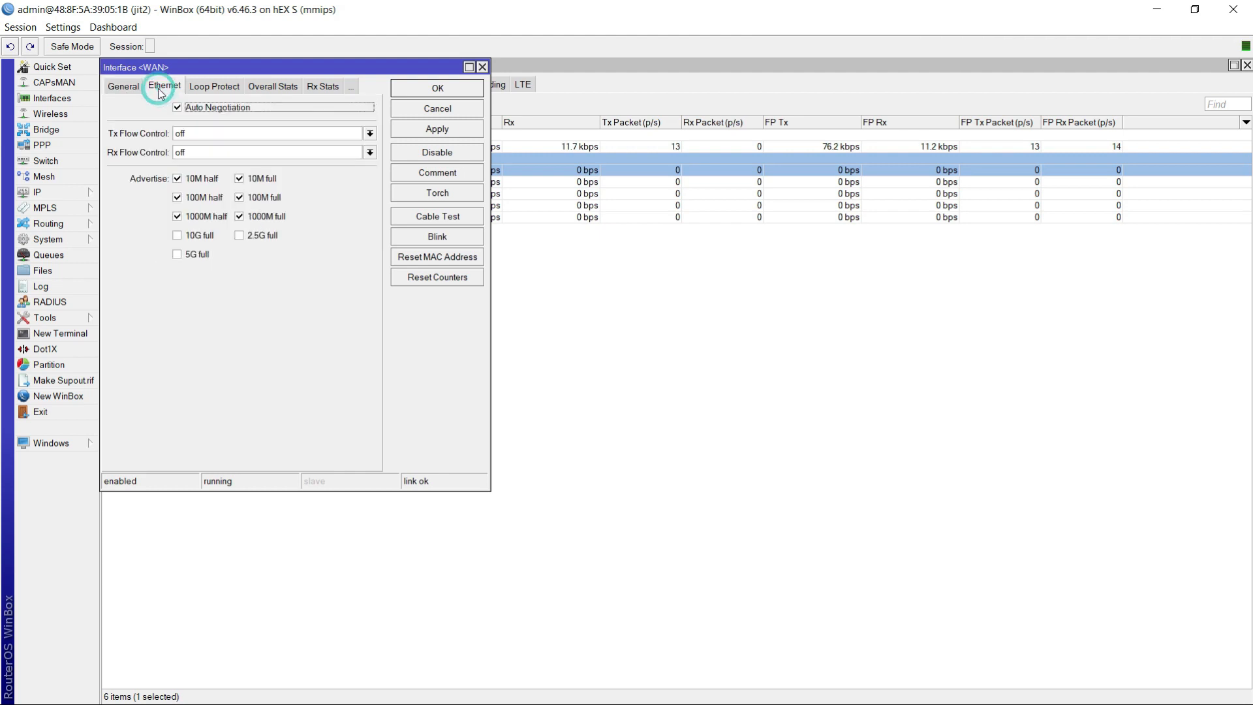
left_click(124, 86)
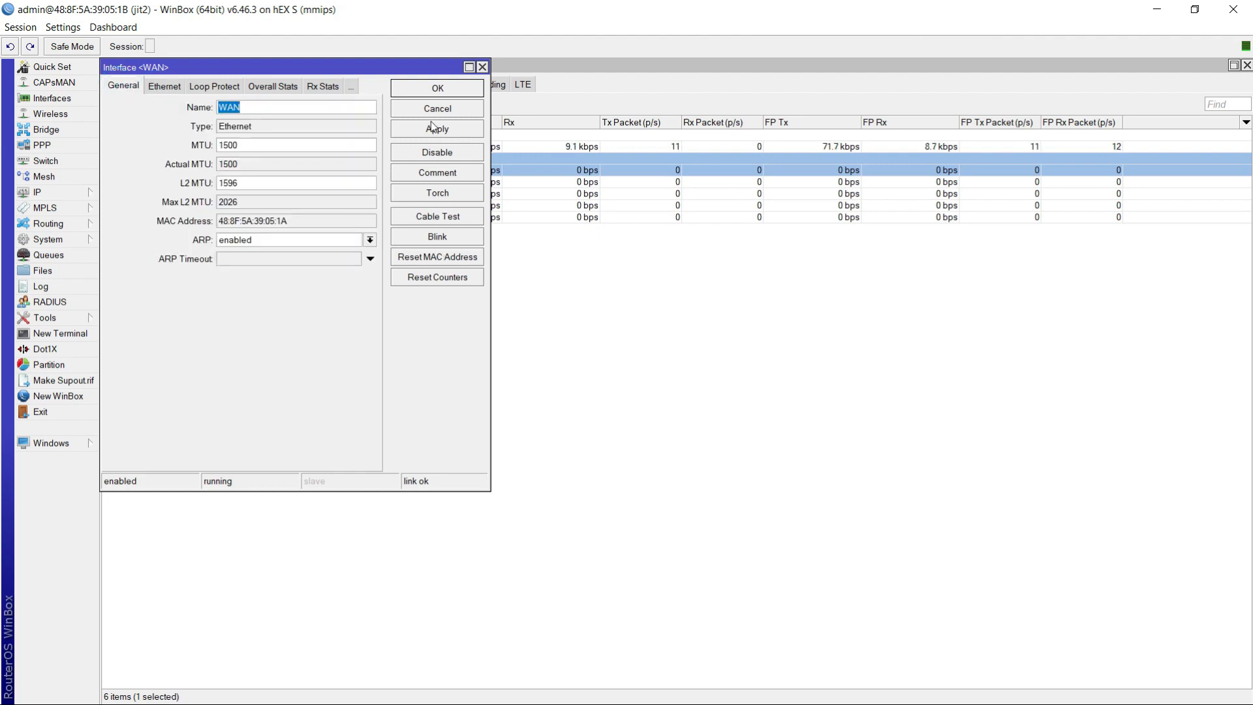
left_click(440, 175)
left_click(662, 369)
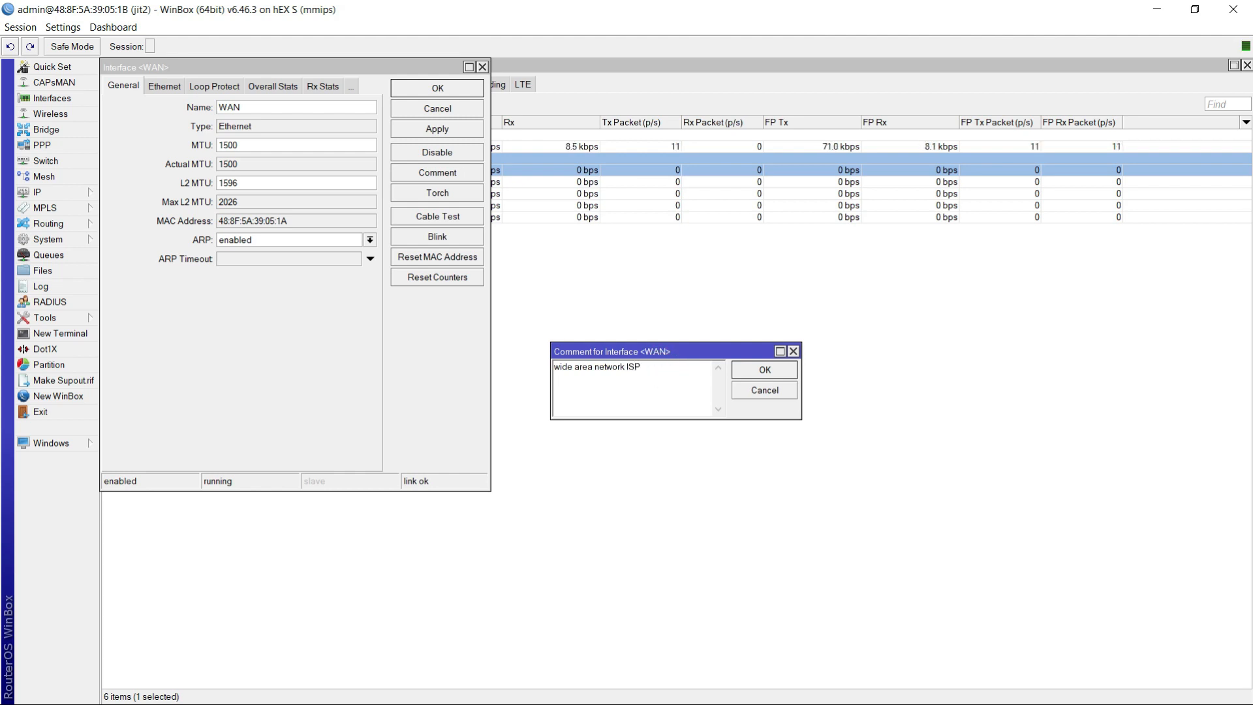
type("ISP")
left_click(769, 370)
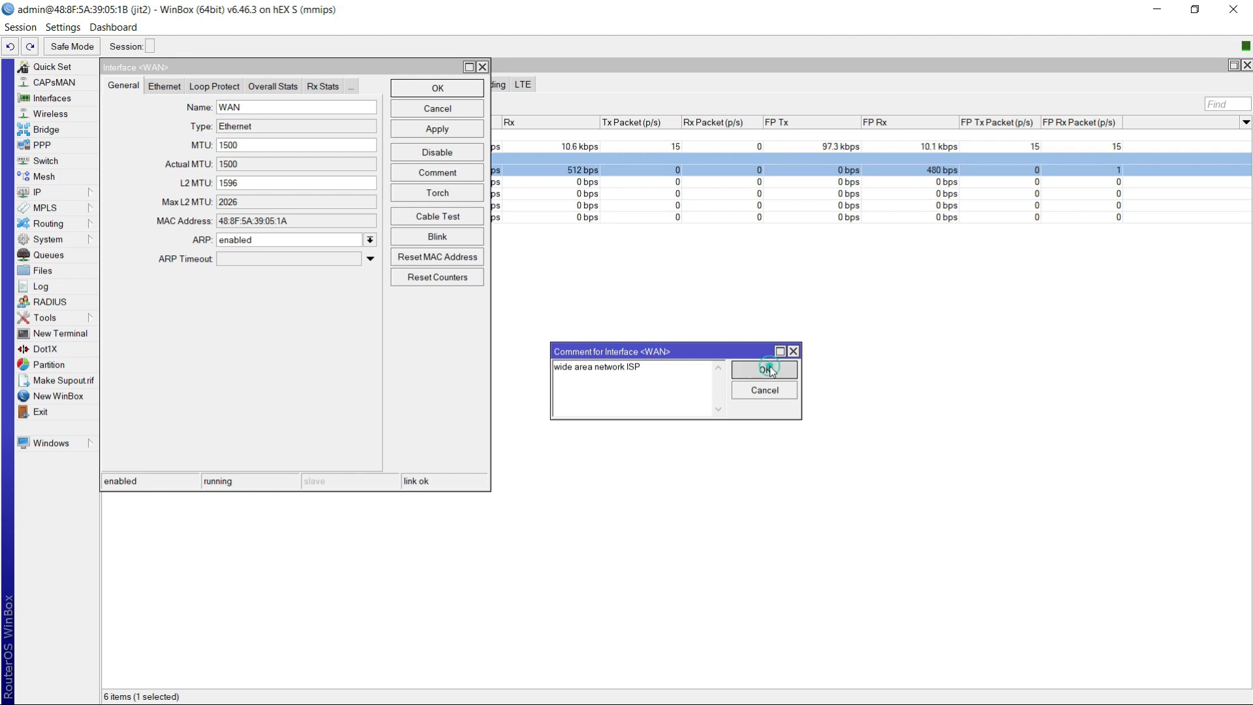
left_click(438, 87)
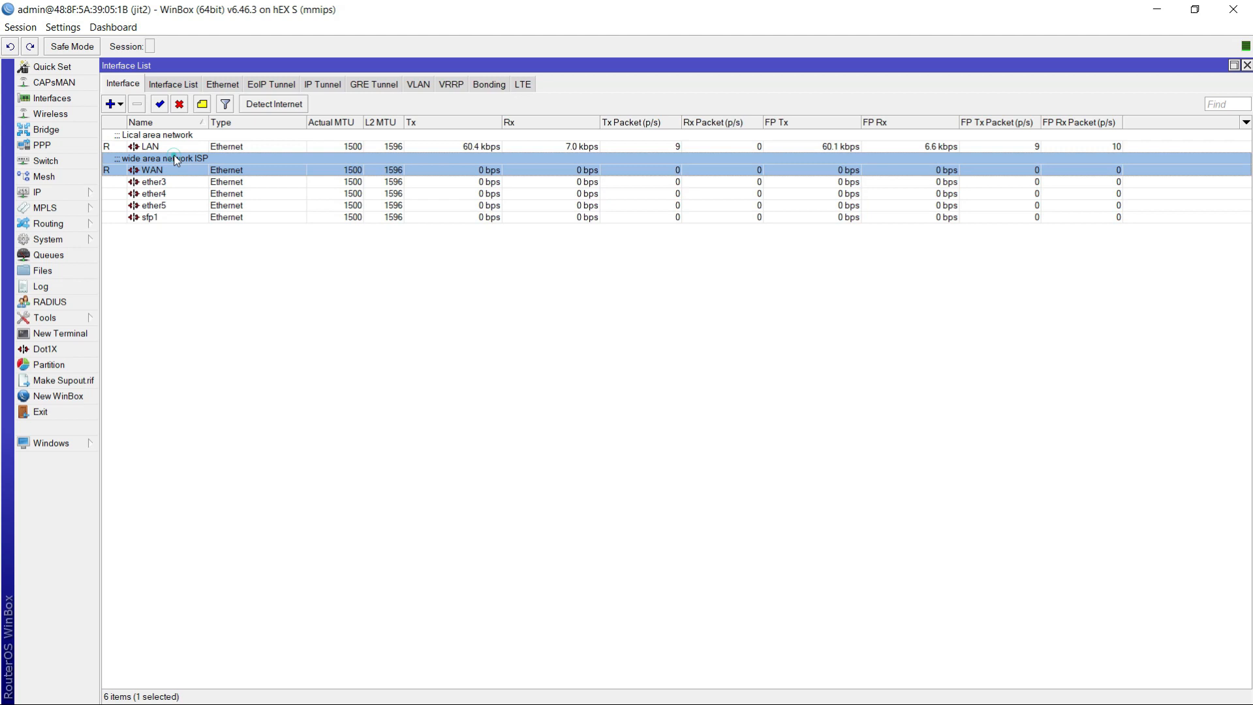
double_click(176, 160)
left_click(430, 130)
left_click(437, 87)
left_click(1246, 65)
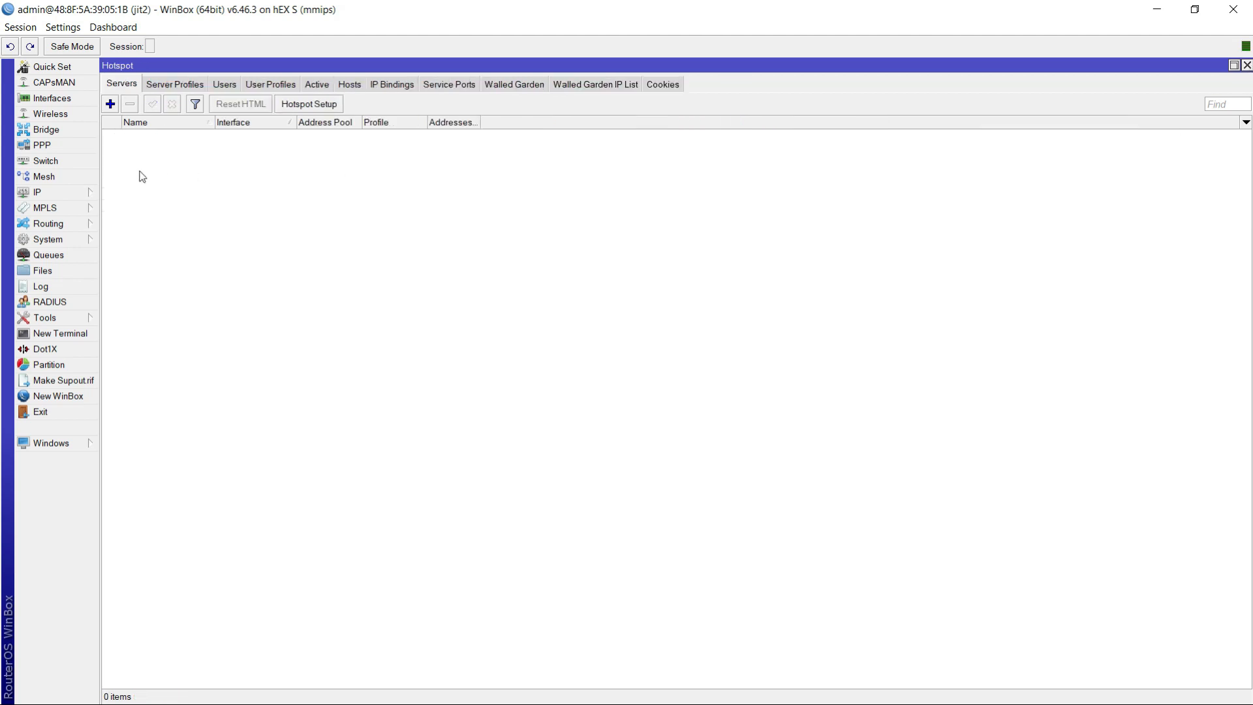
- Add the IP address 192.168.0.3/24 on the WAN interface and close the address list
left_click(39, 192)
left_click(129, 225)
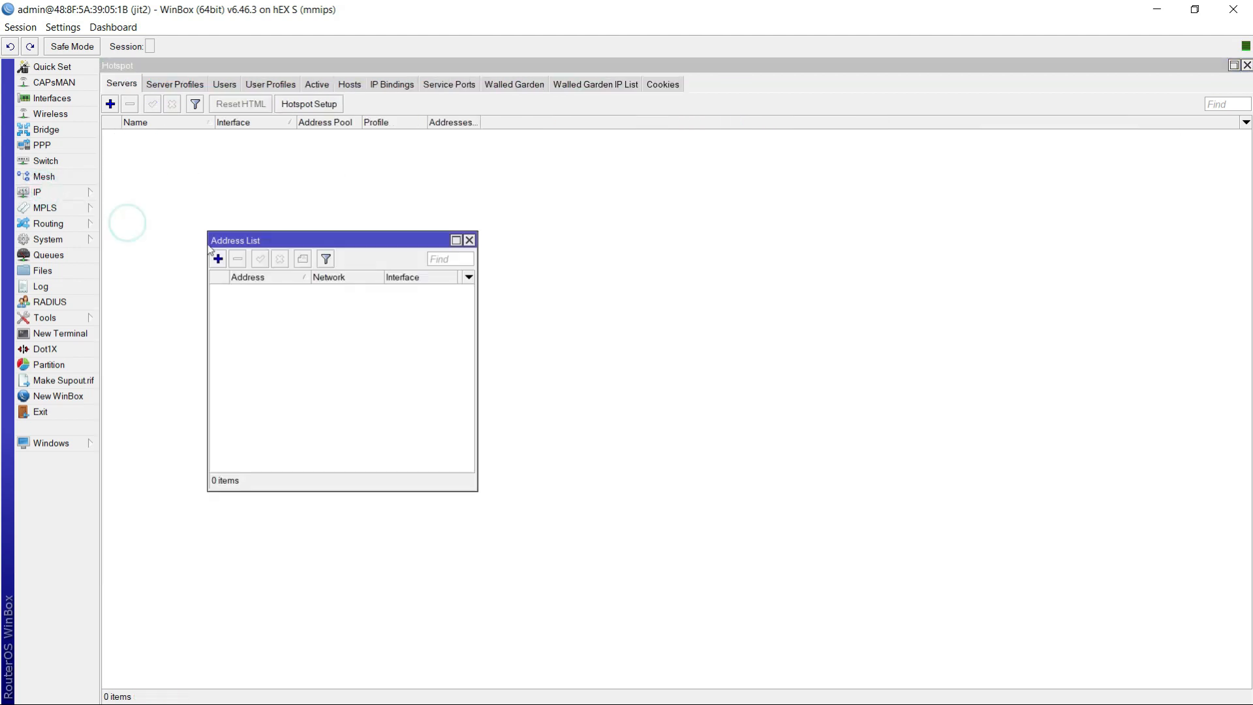
left_click(217, 258)
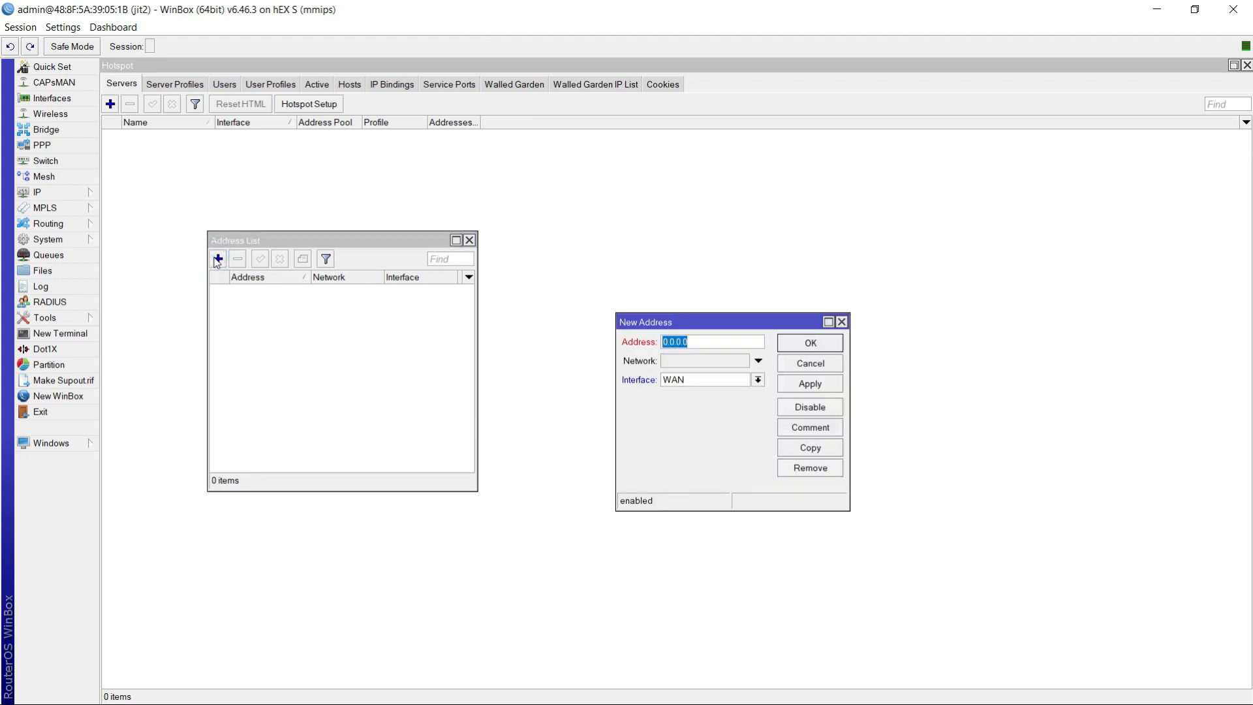
double_click(703, 338)
left_click(758, 380)
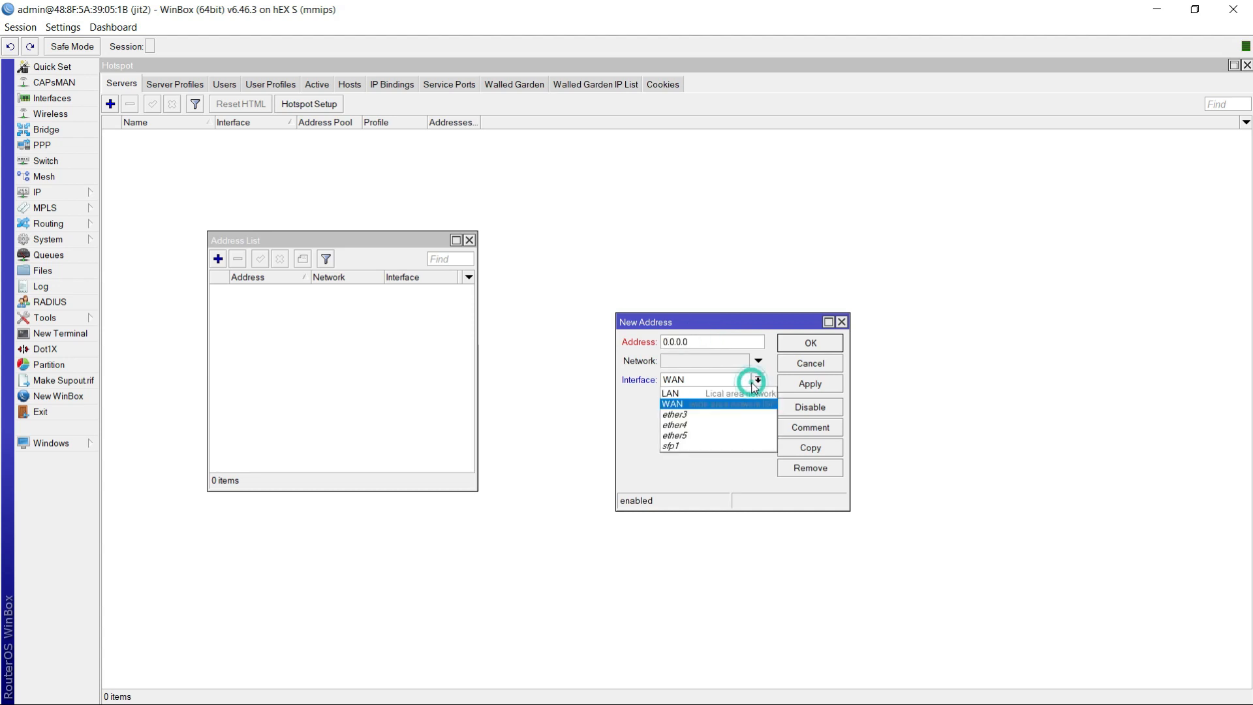
left_click(727, 404)
double_click(689, 342)
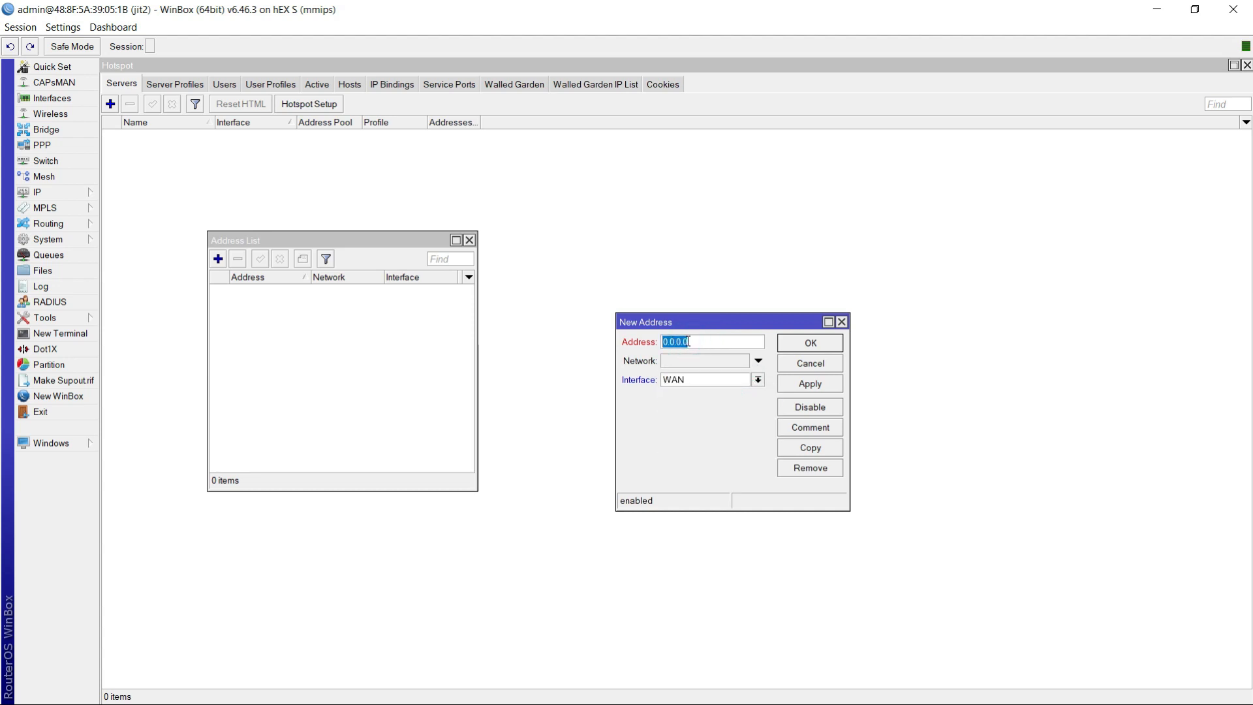
key("BackSpace")
type("19")
key("BackSpace")
key("BackSpace")
type("2")
left_click(827, 391)
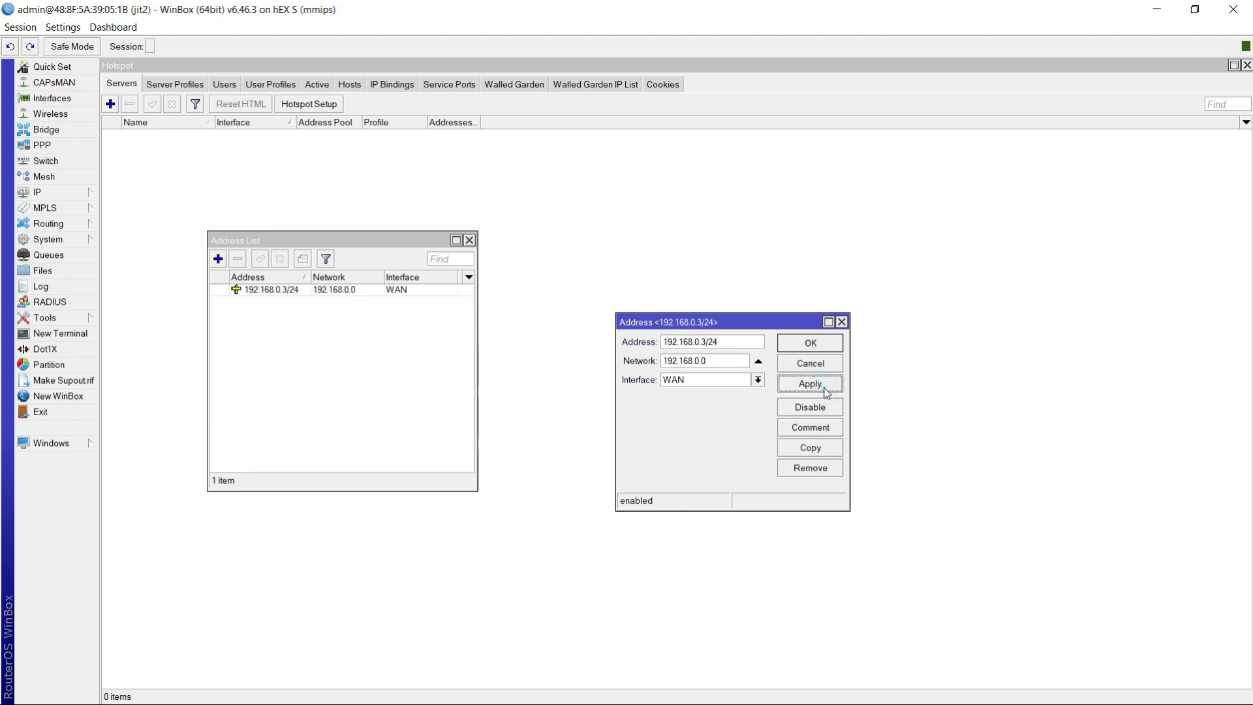
left_click(797, 346)
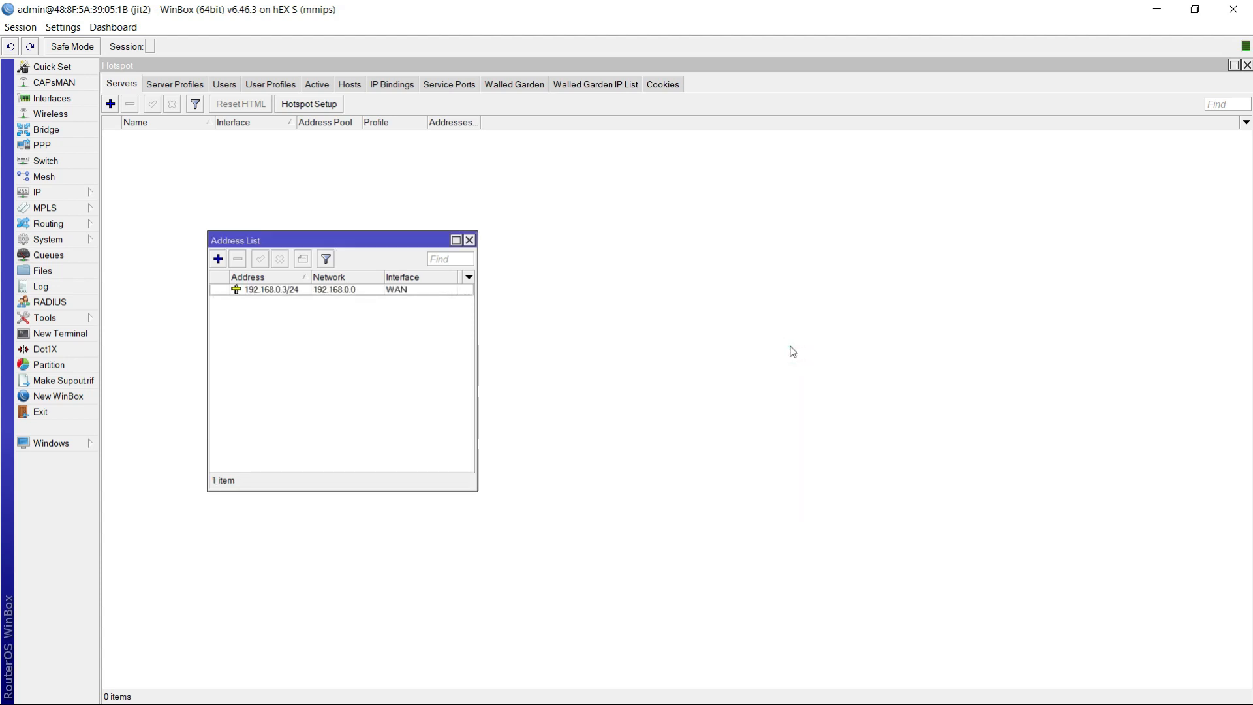
left_click(470, 240)
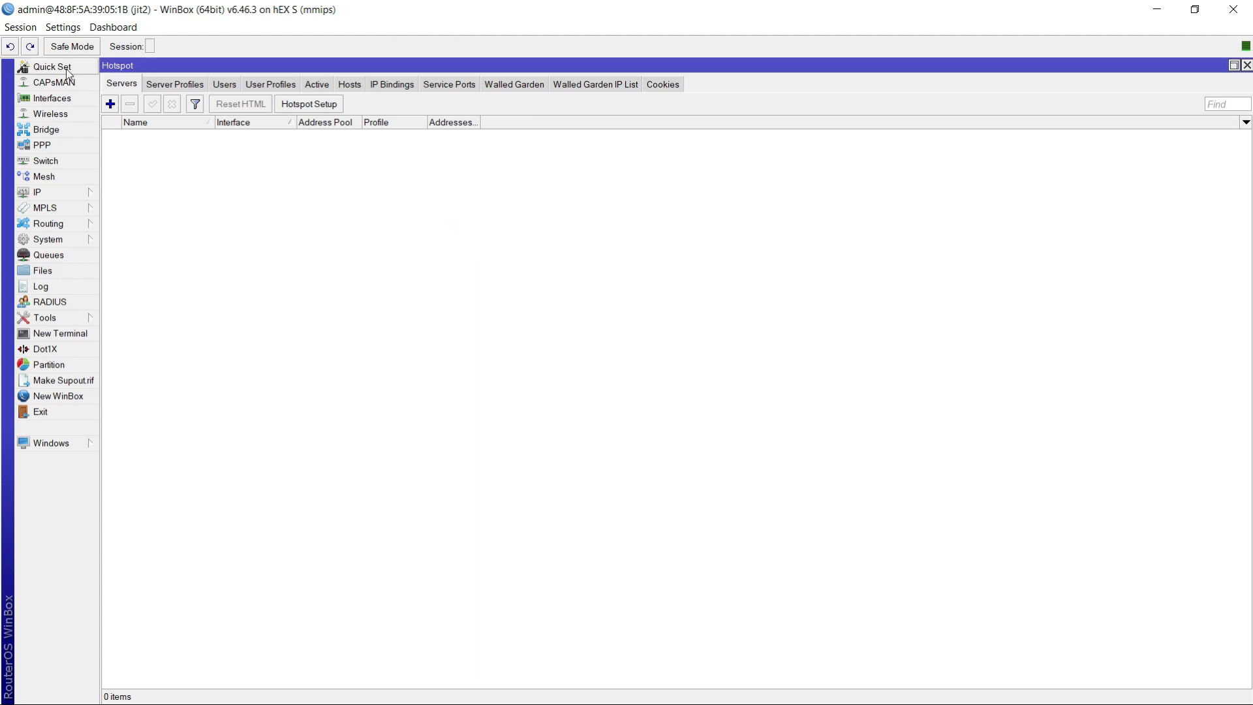
- Add the IP address 10.10.5.1/24 on the LAN interface
left_click(41, 192)
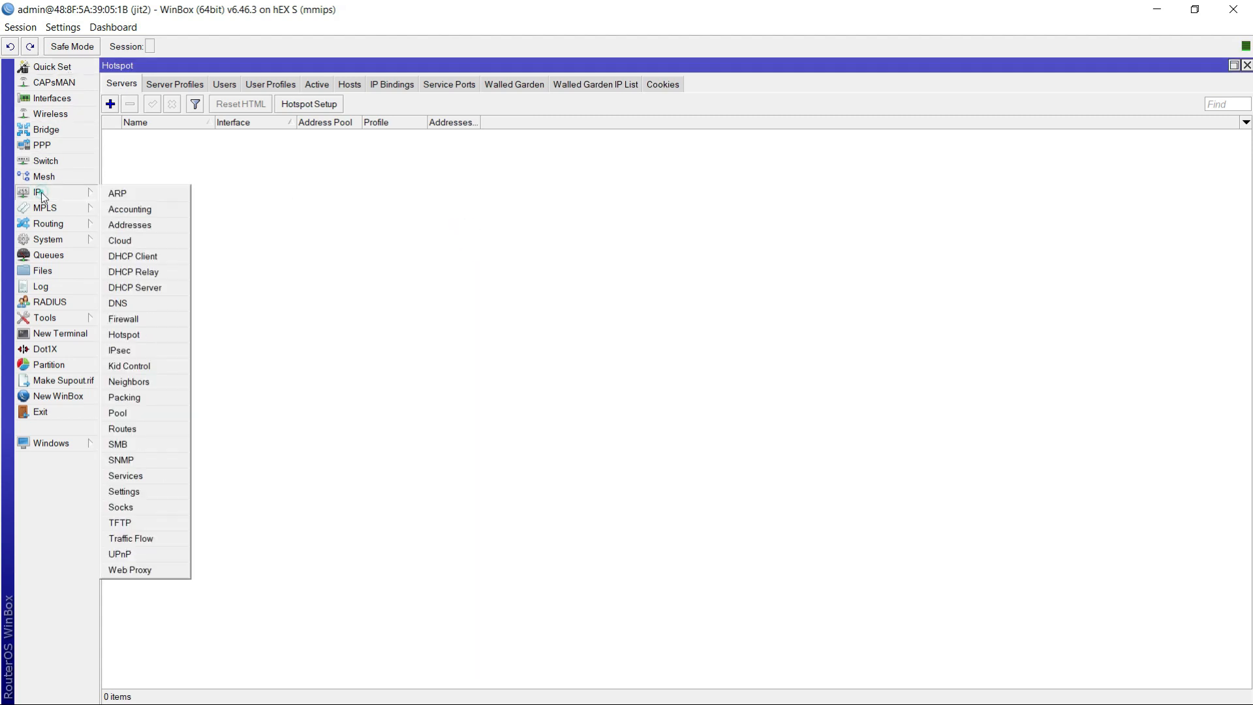
left_click(130, 224)
left_click(220, 258)
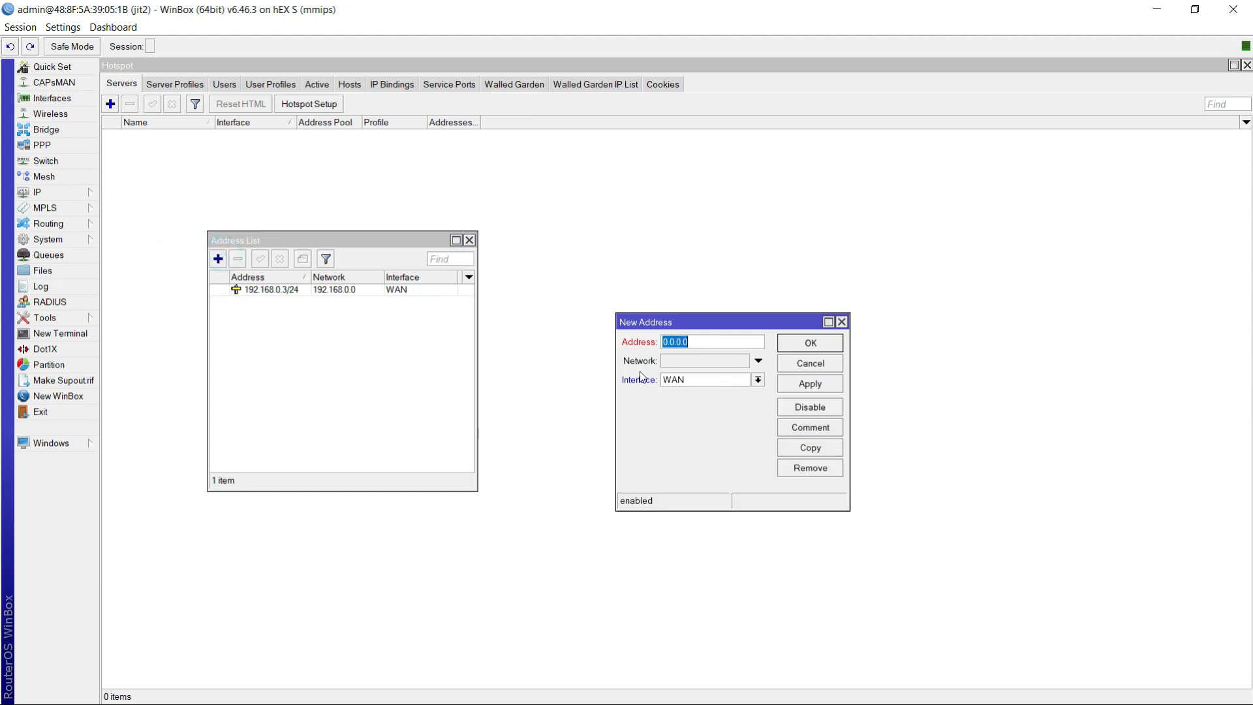
type("1")
left_click(723, 379)
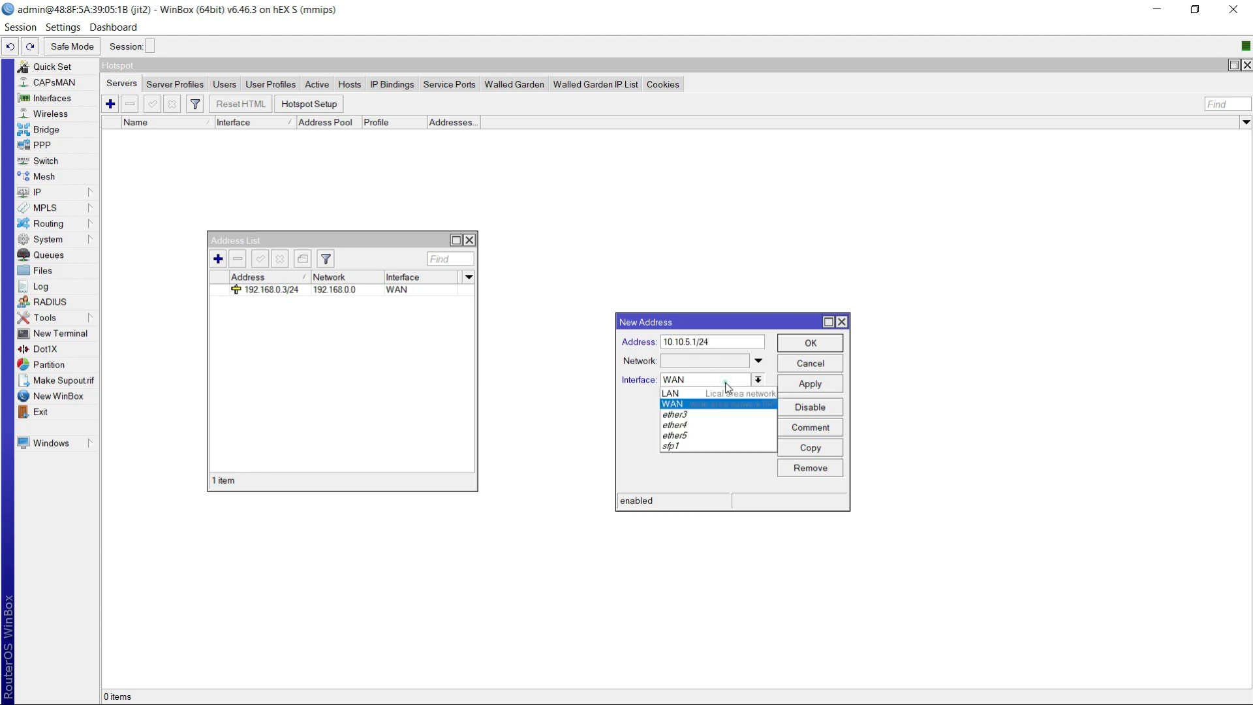
left_click(673, 393)
left_click(817, 385)
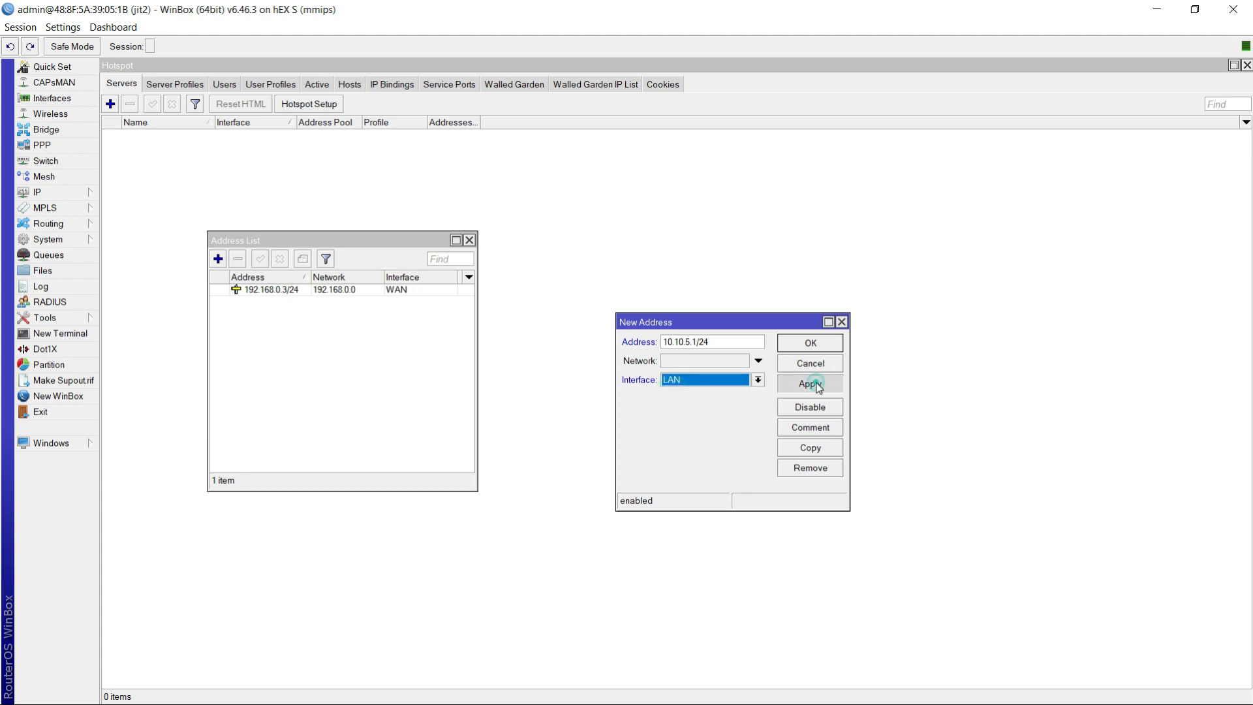
left_click(804, 346)
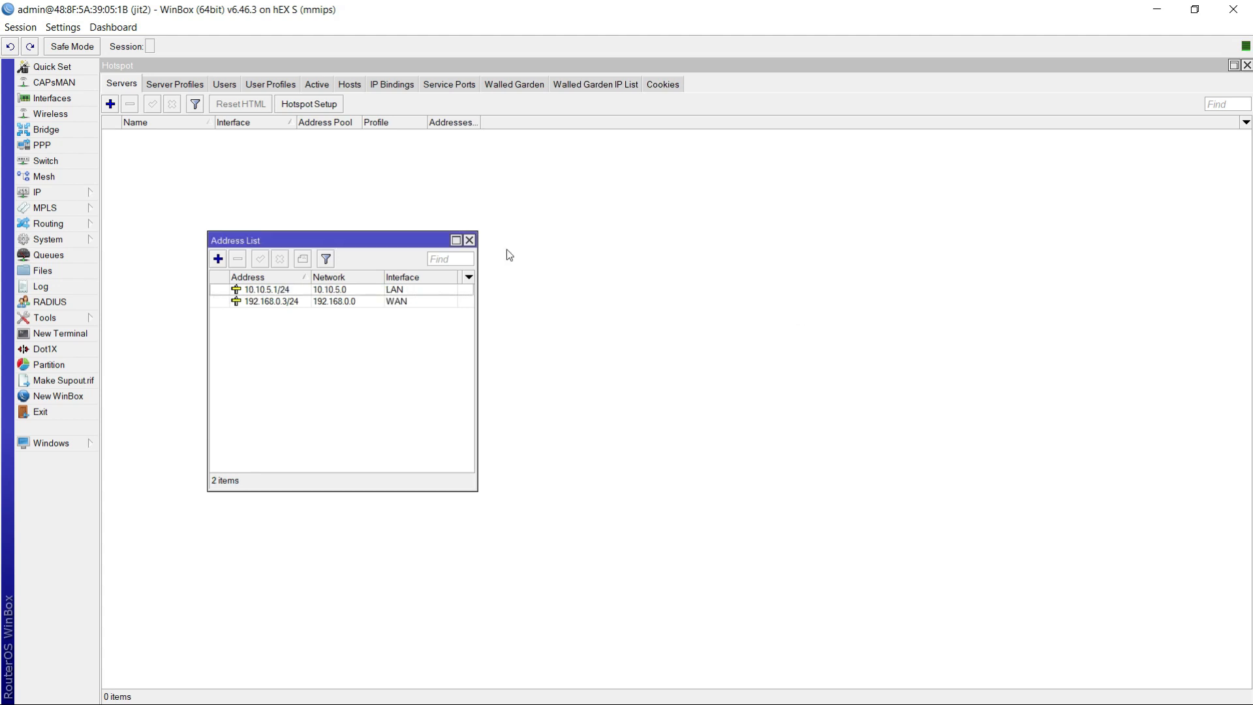
- Close the IP address list
left_click(469, 240)
right_click(577, 208)
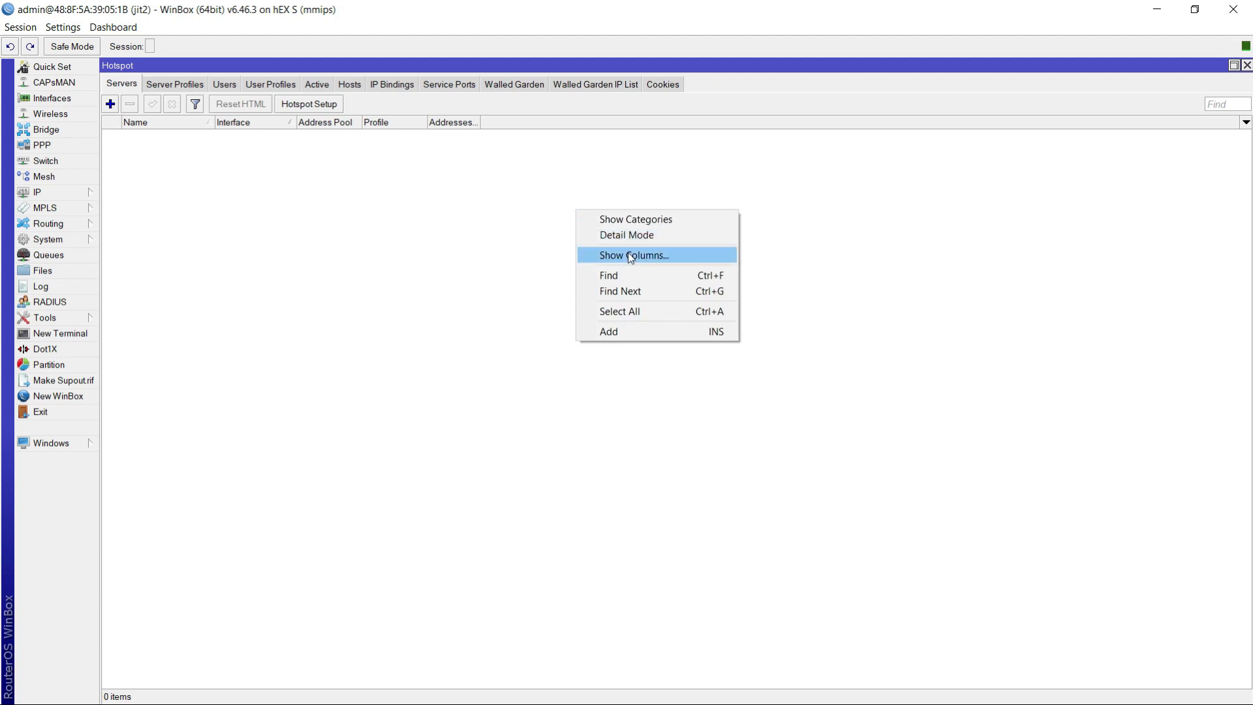
left_click(294, 249)
- Set the router's DNS servers to 8.8.8.8 and 8.8.4.4 and apply the settings
left_click(33, 193)
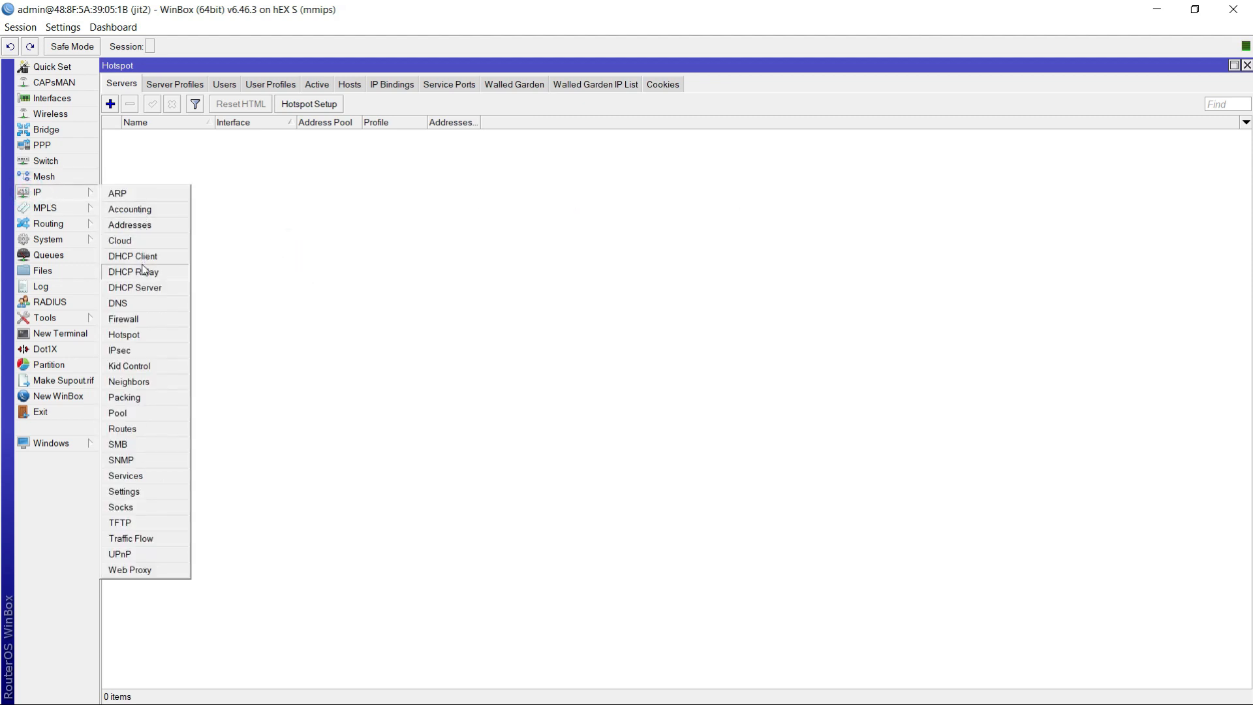
left_click(145, 308)
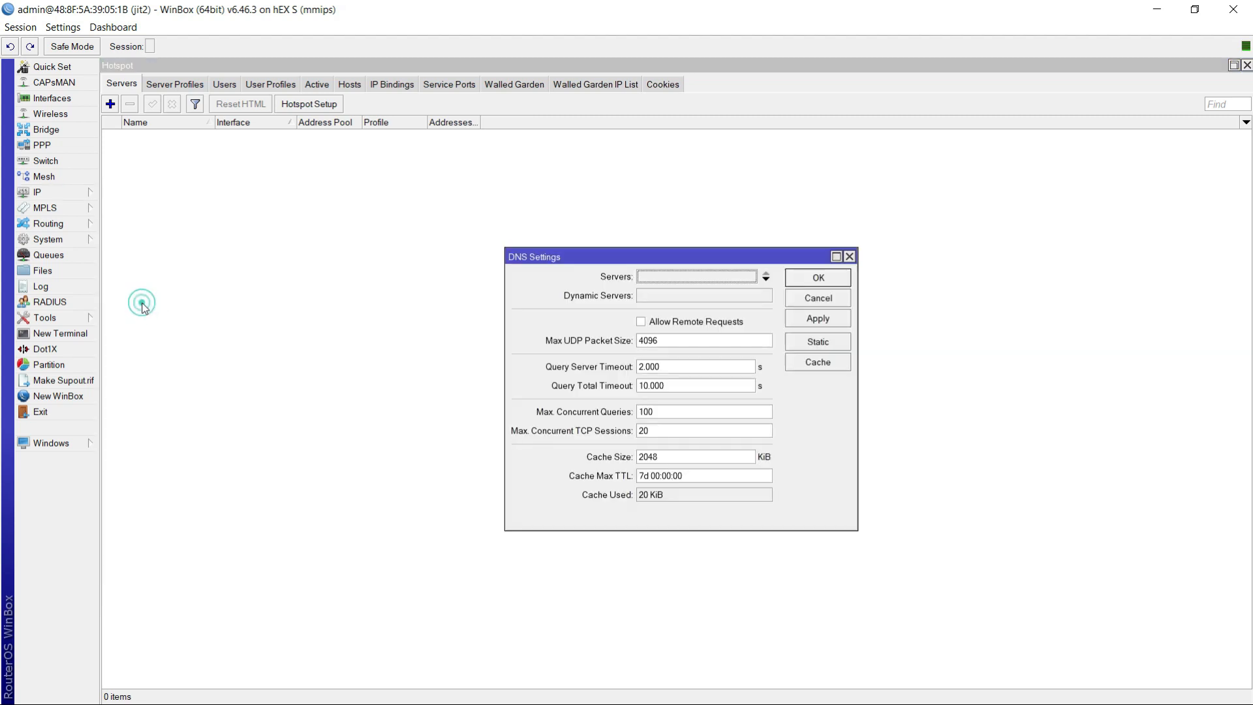
left_click(763, 277)
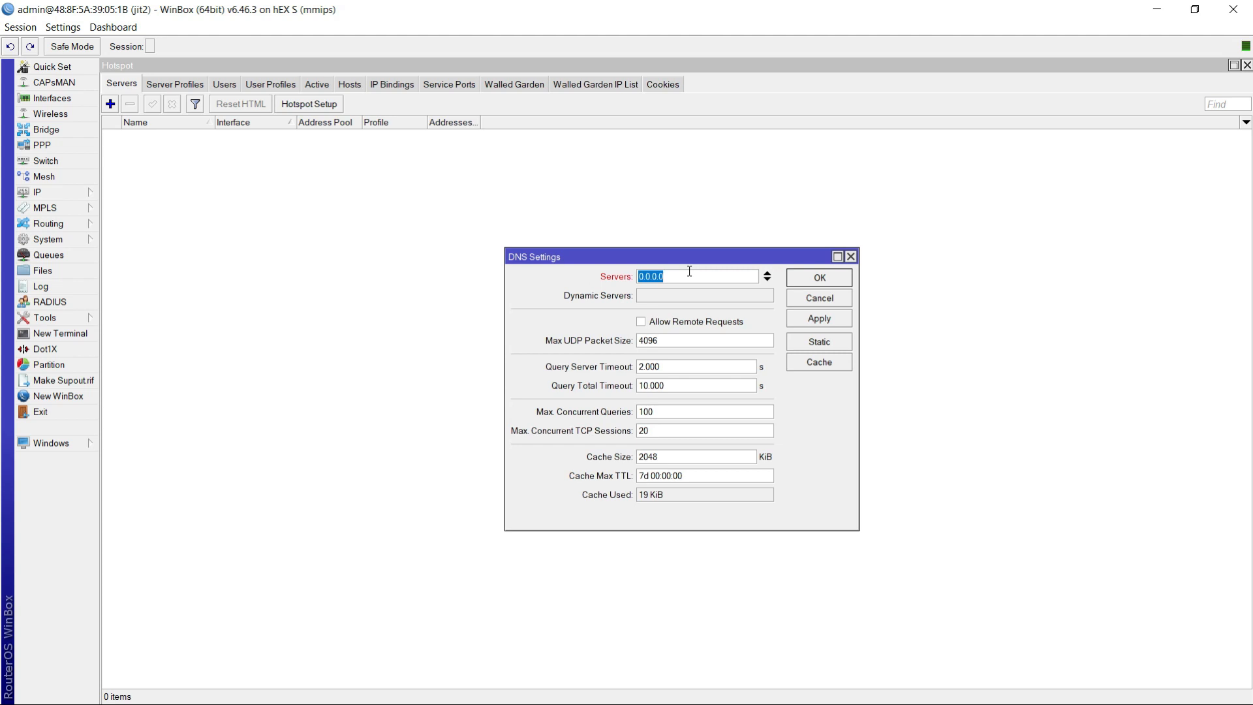
type("8.8.8.8")
left_click(768, 280)
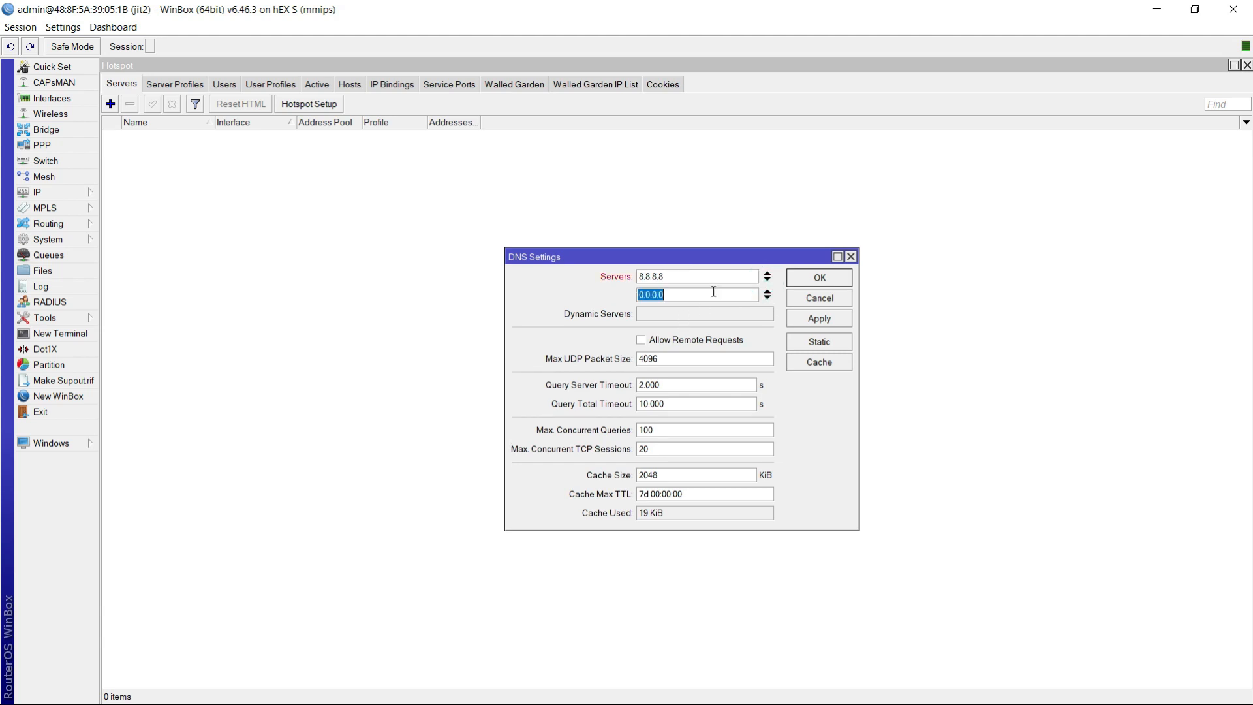
type("8.8.4.4")
left_click(837, 317)
- Allow remote DNS requests, set the DNS cache size to 10000 KiB and save the DNS settings
left_click(641, 340)
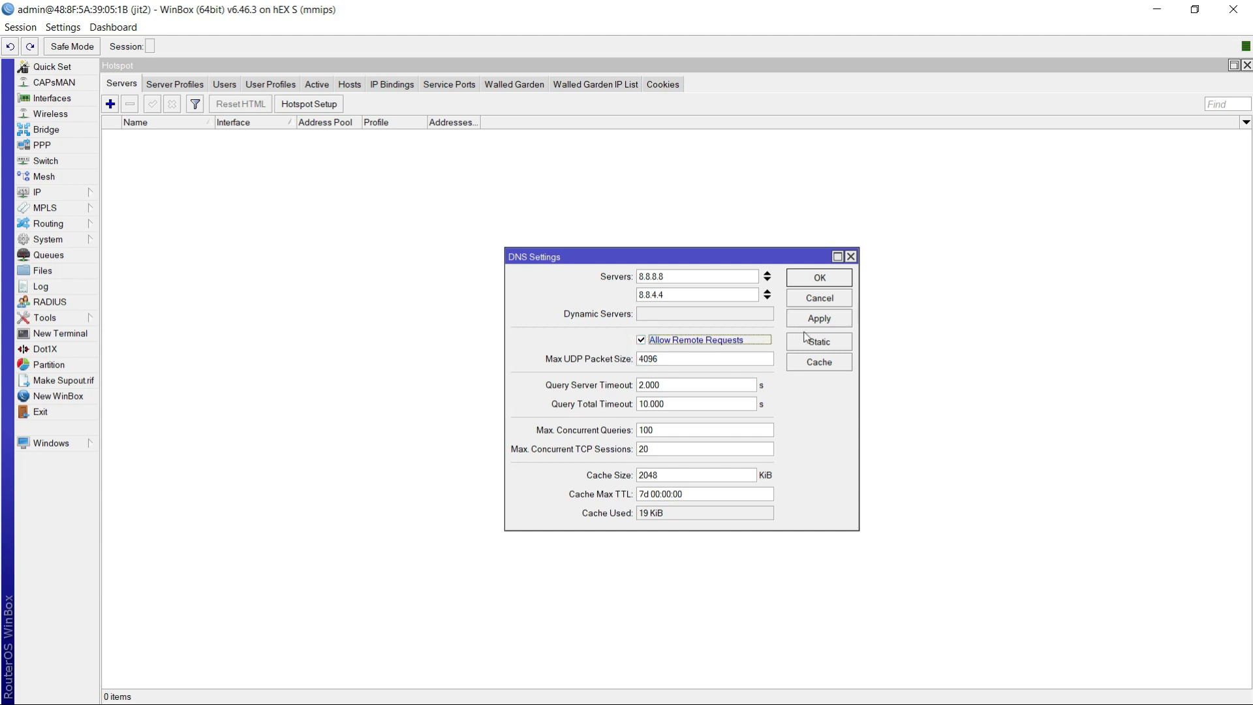
left_click(833, 322)
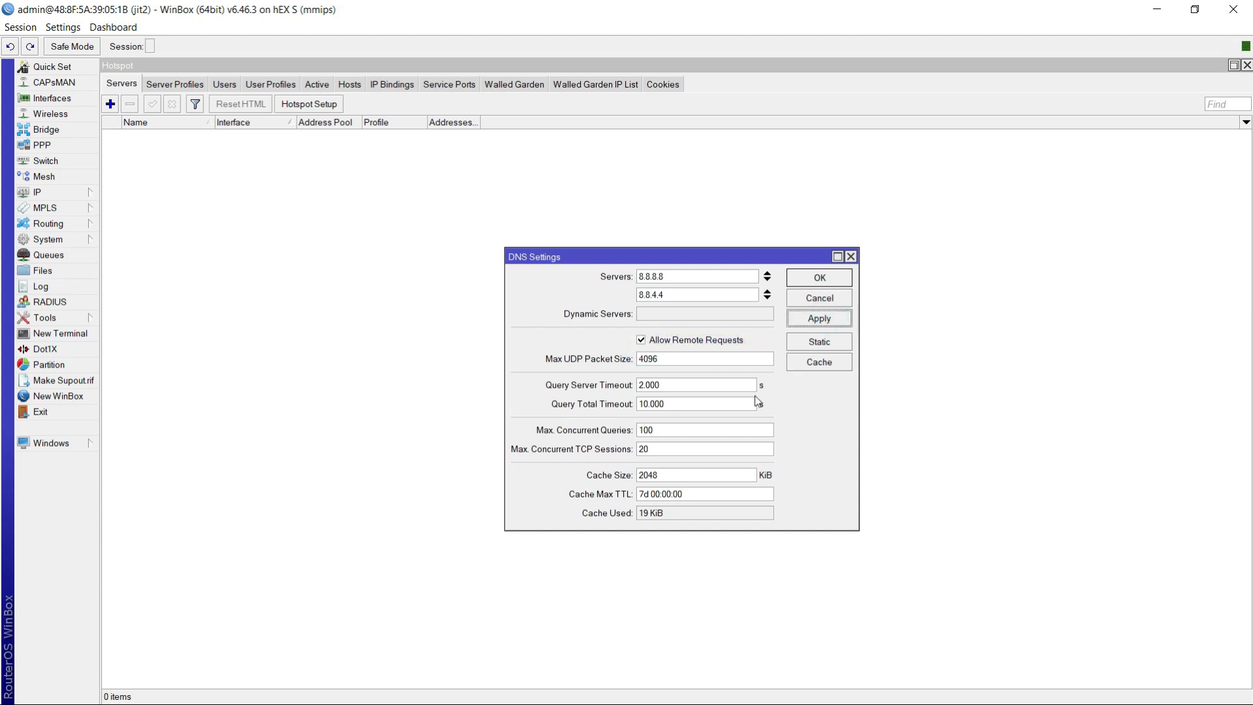
left_click_drag(666, 470, 596, 480)
type("10000")
left_click(820, 320)
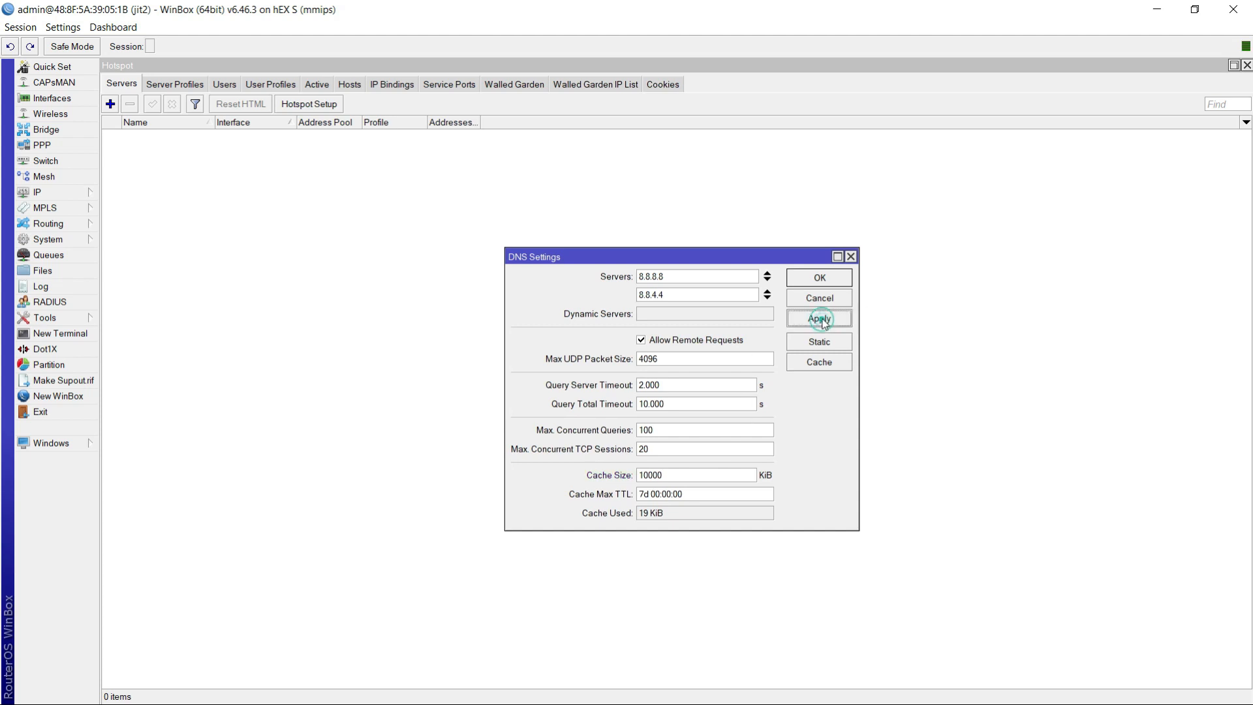
left_click(820, 279)
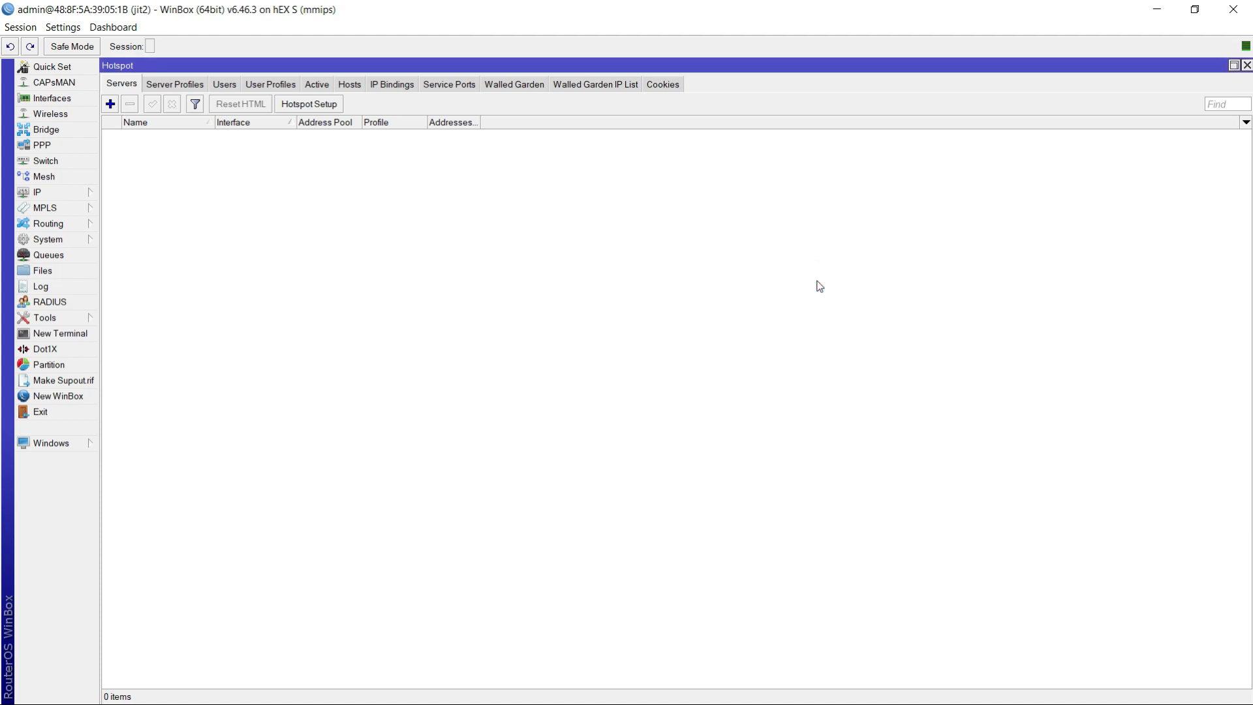
left_click(38, 193)
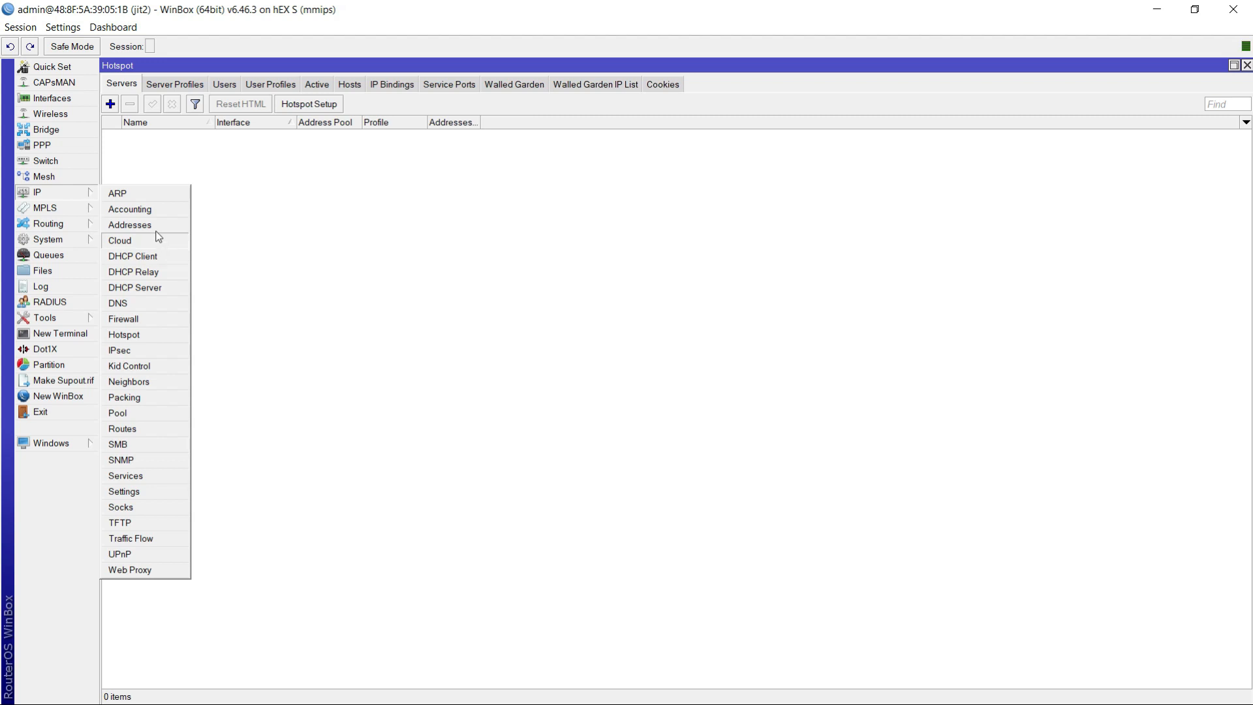
left_click(124, 319)
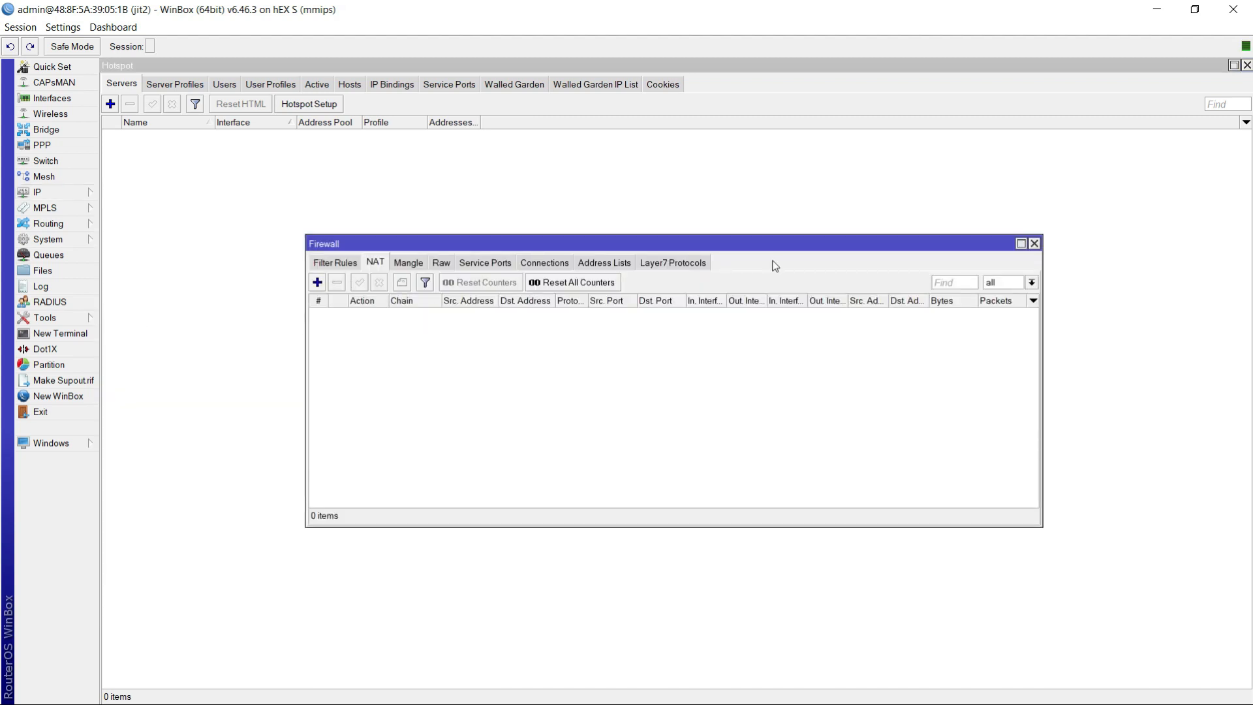
left_click(1034, 244)
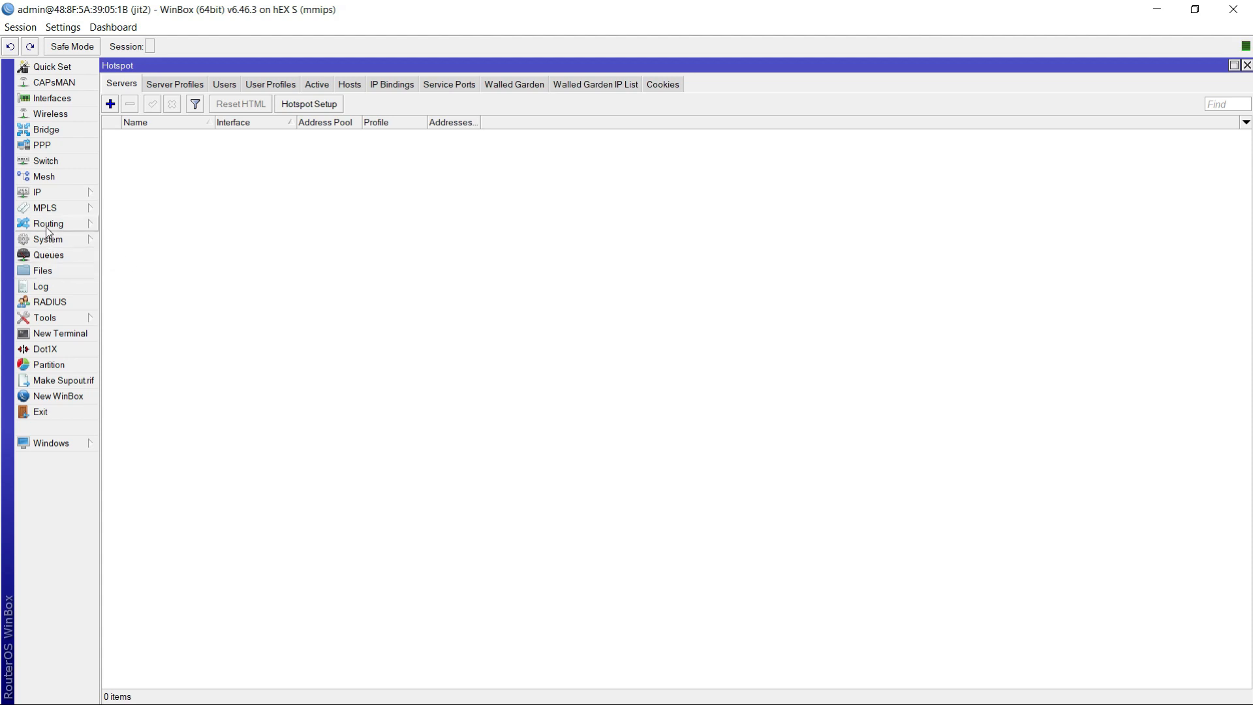
- Add a default route for destination 0.0.0.0/0 through gateway 192.168.0.1 and close the route list
left_click(39, 192)
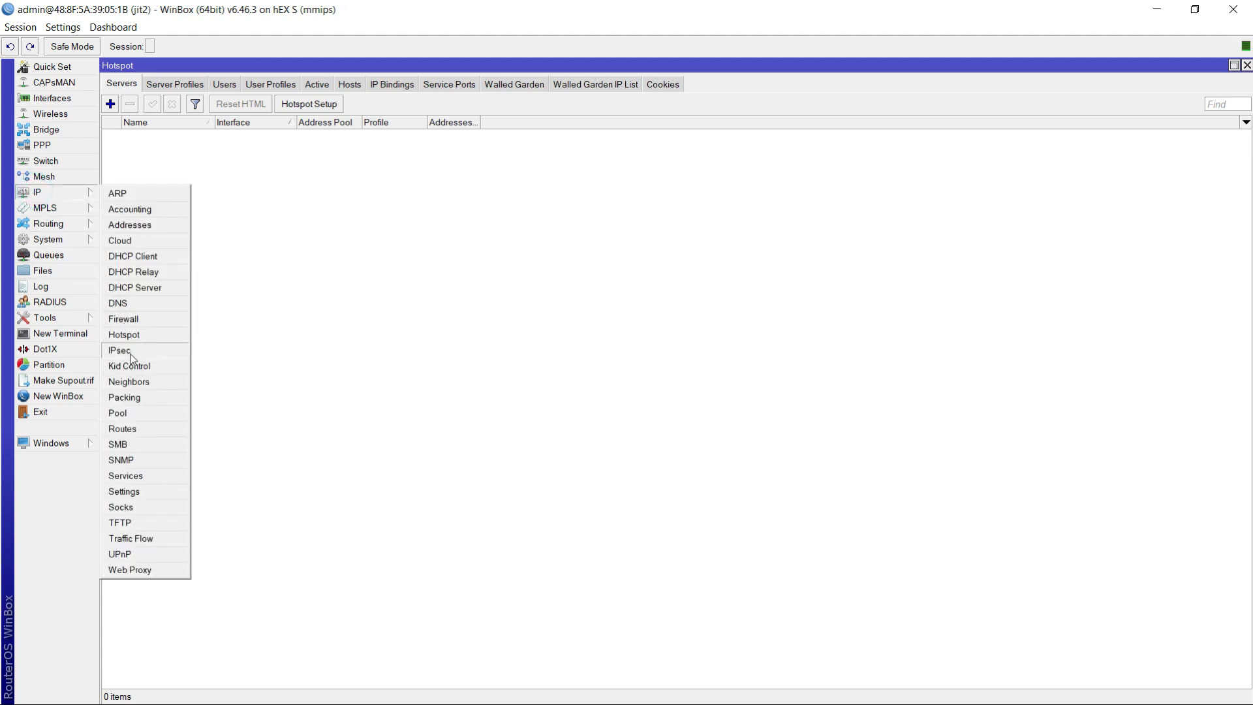
left_click(131, 428)
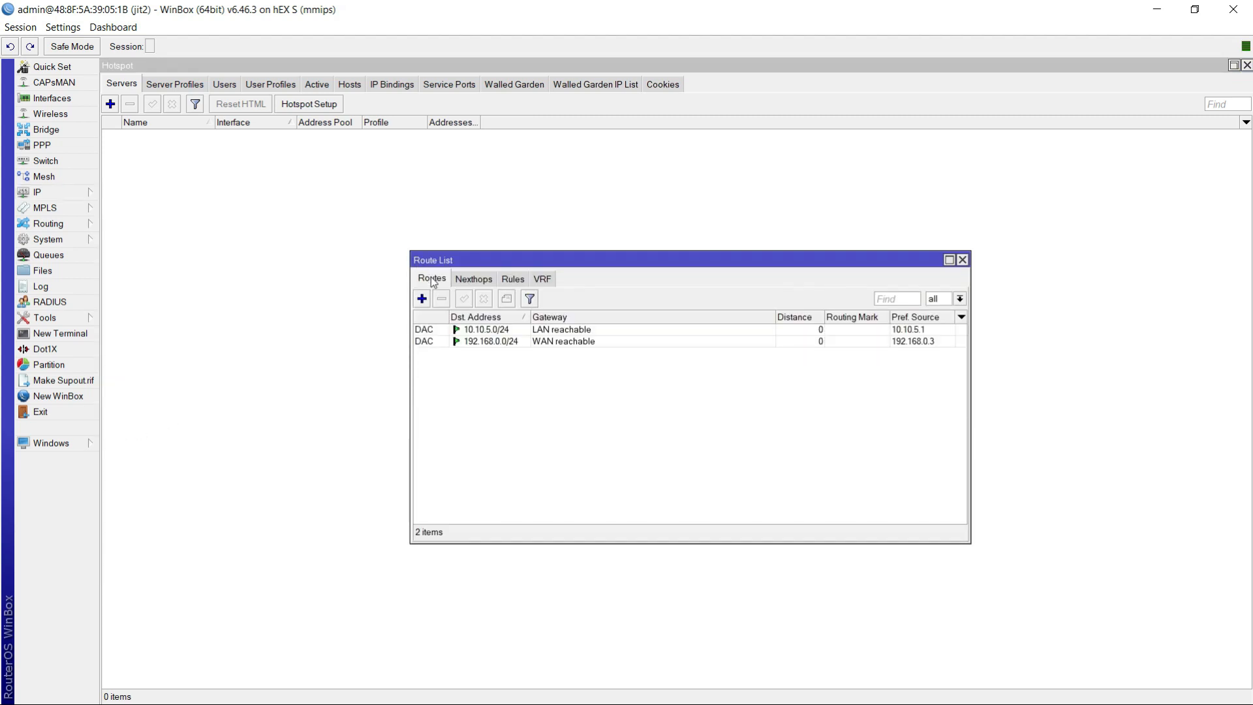
left_click(422, 298)
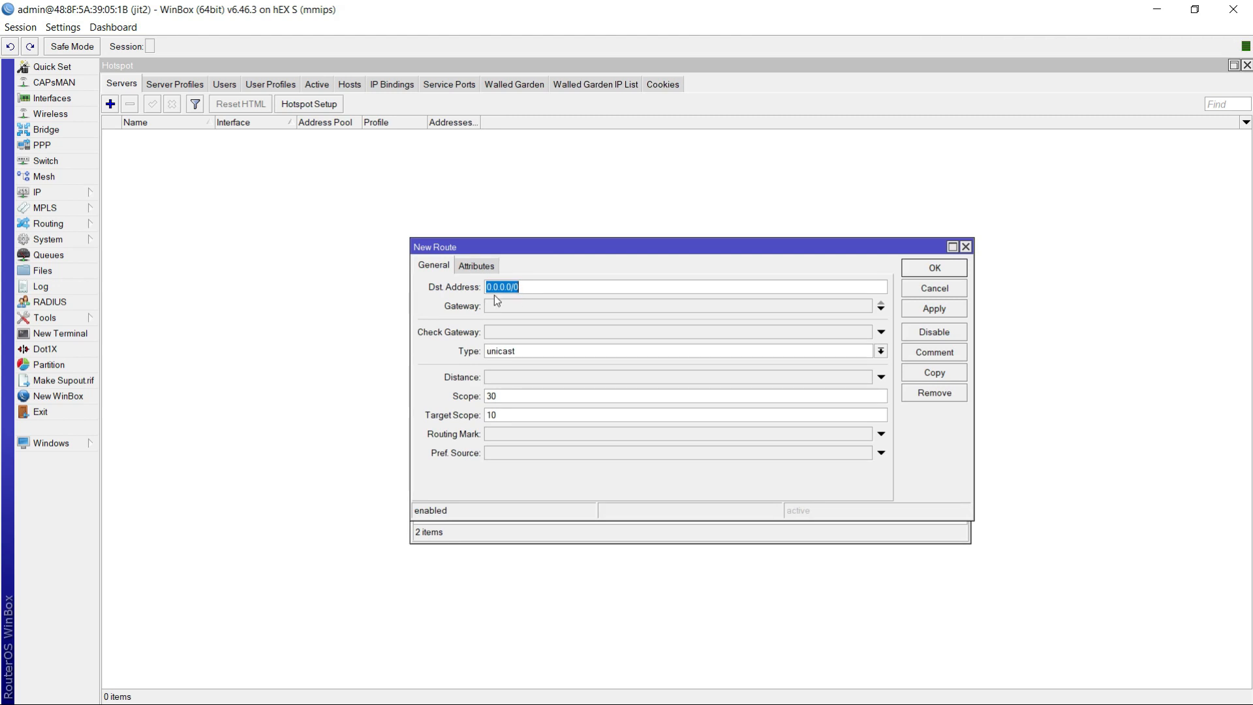
left_click(498, 311)
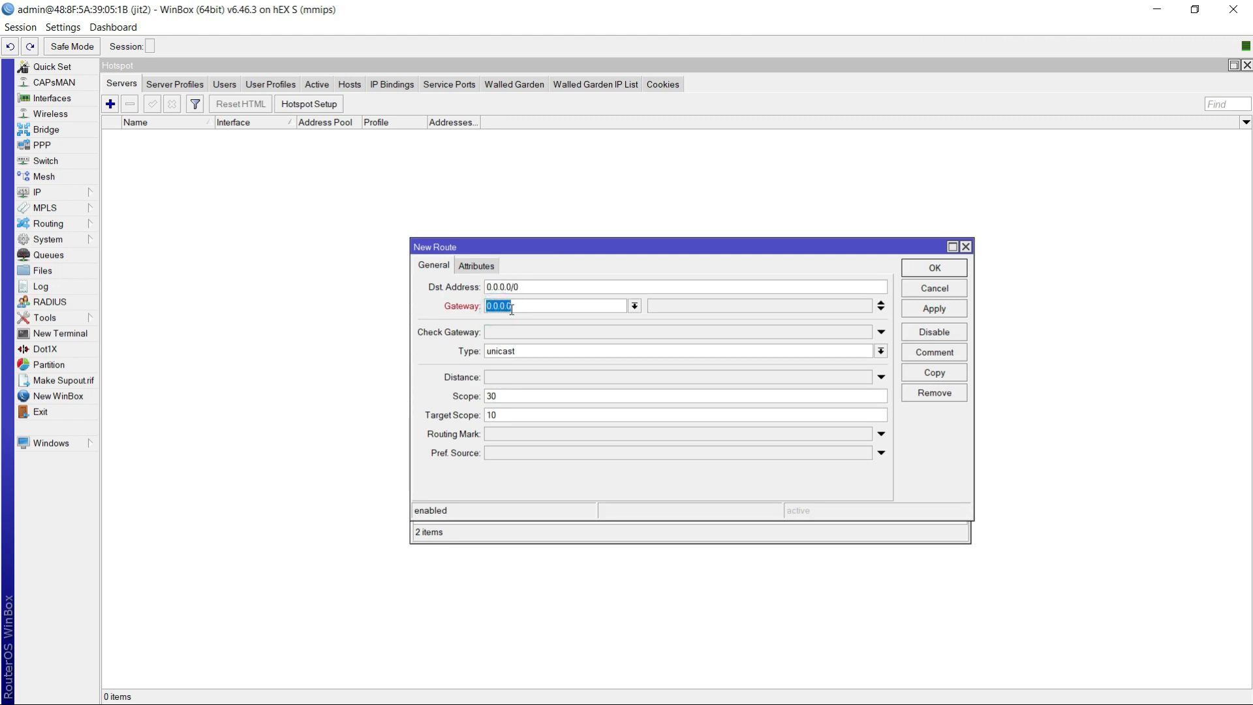
type("10")
key("BackSpace")
key("BackSpace")
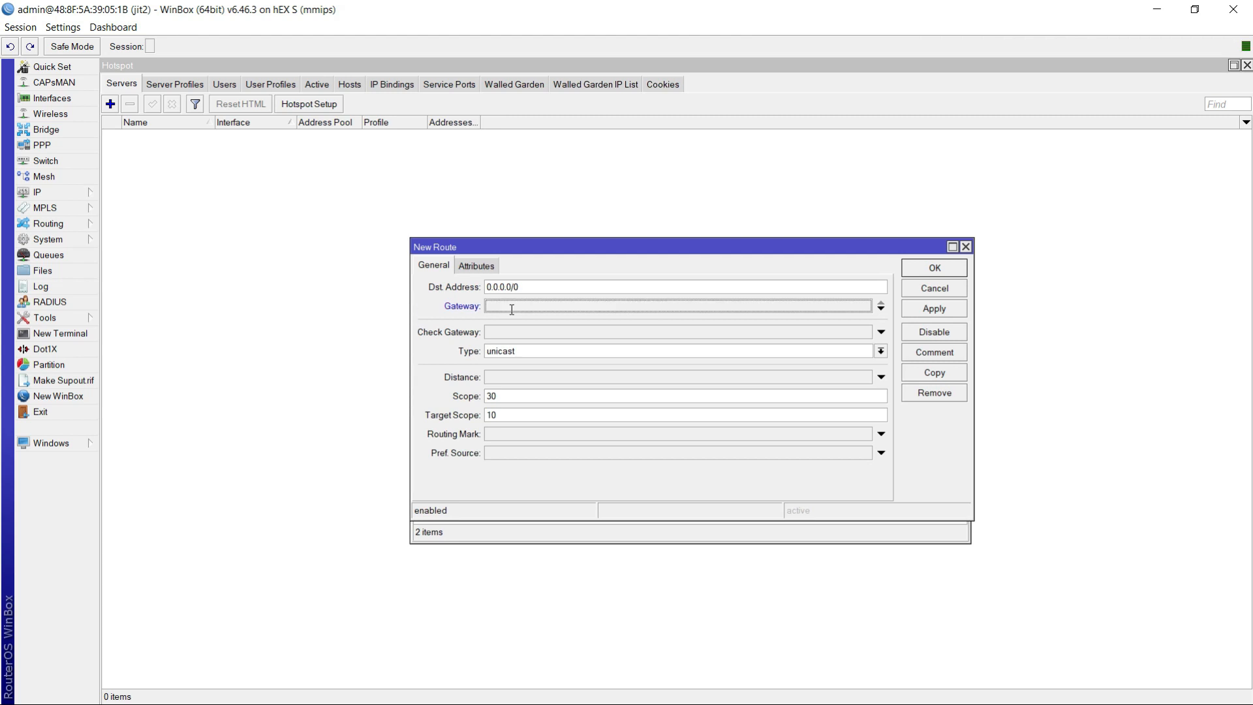
type("192.168.")
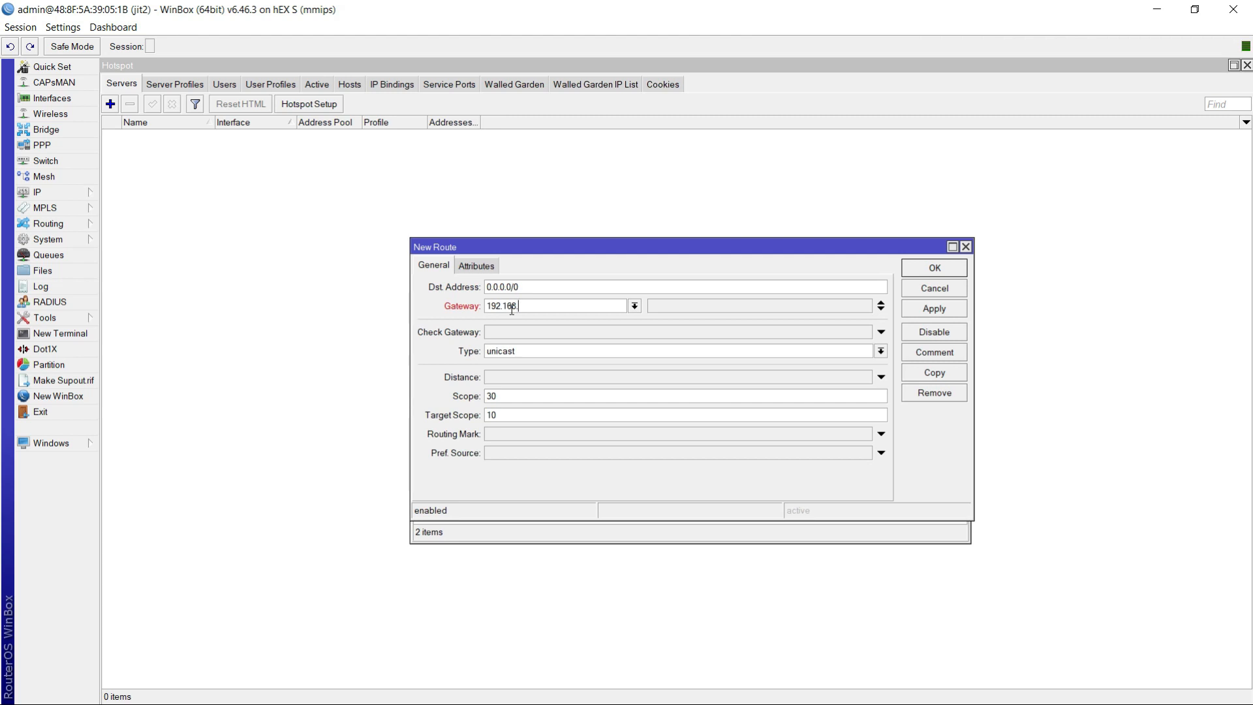
type("0.1")
left_click(934, 310)
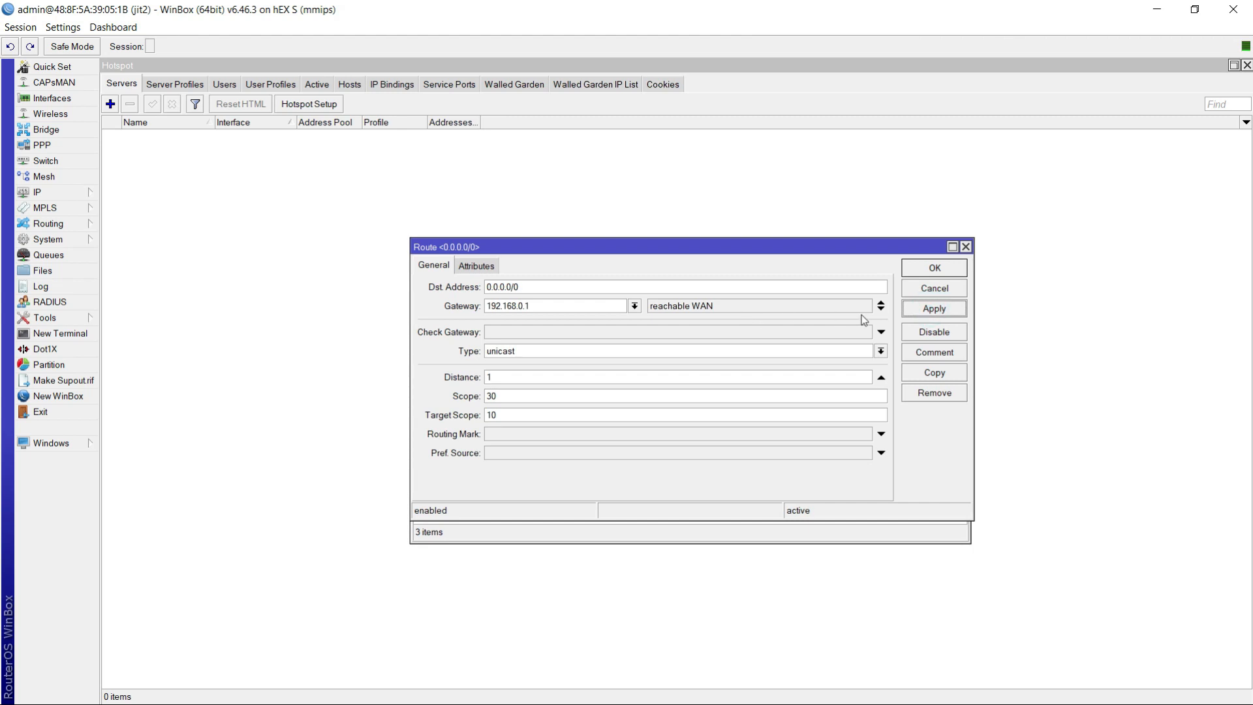
left_click(938, 310)
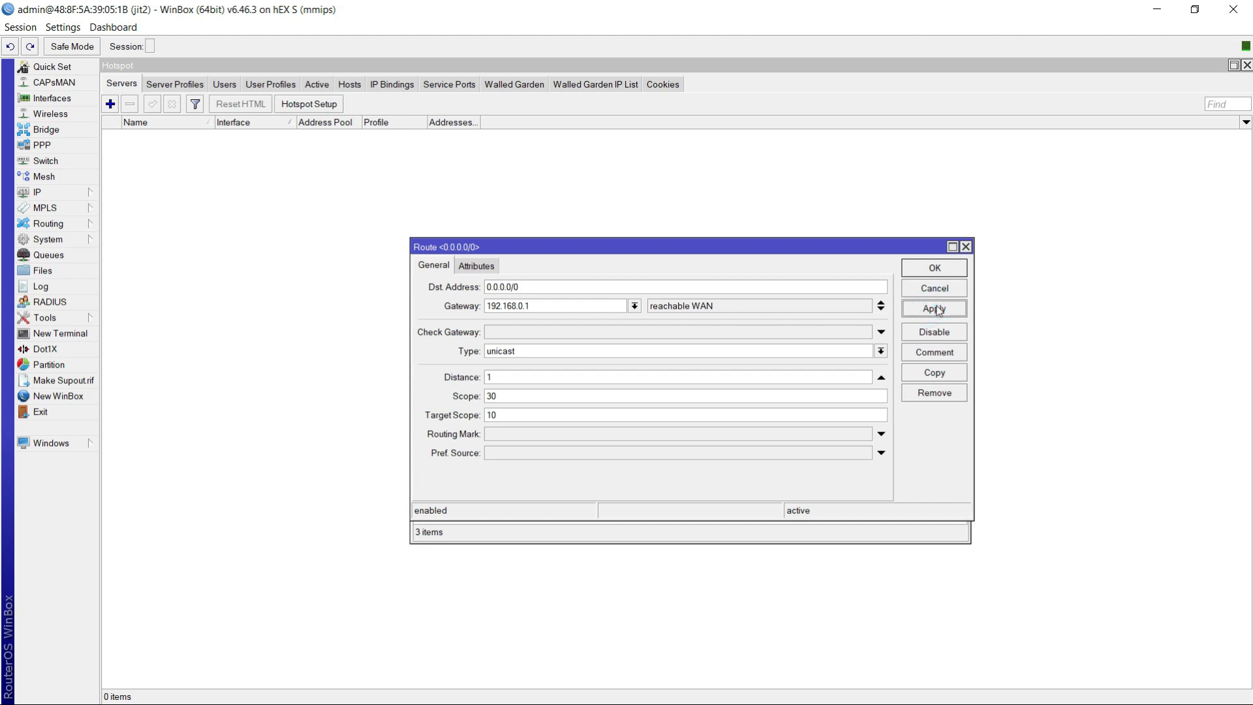
left_click(939, 268)
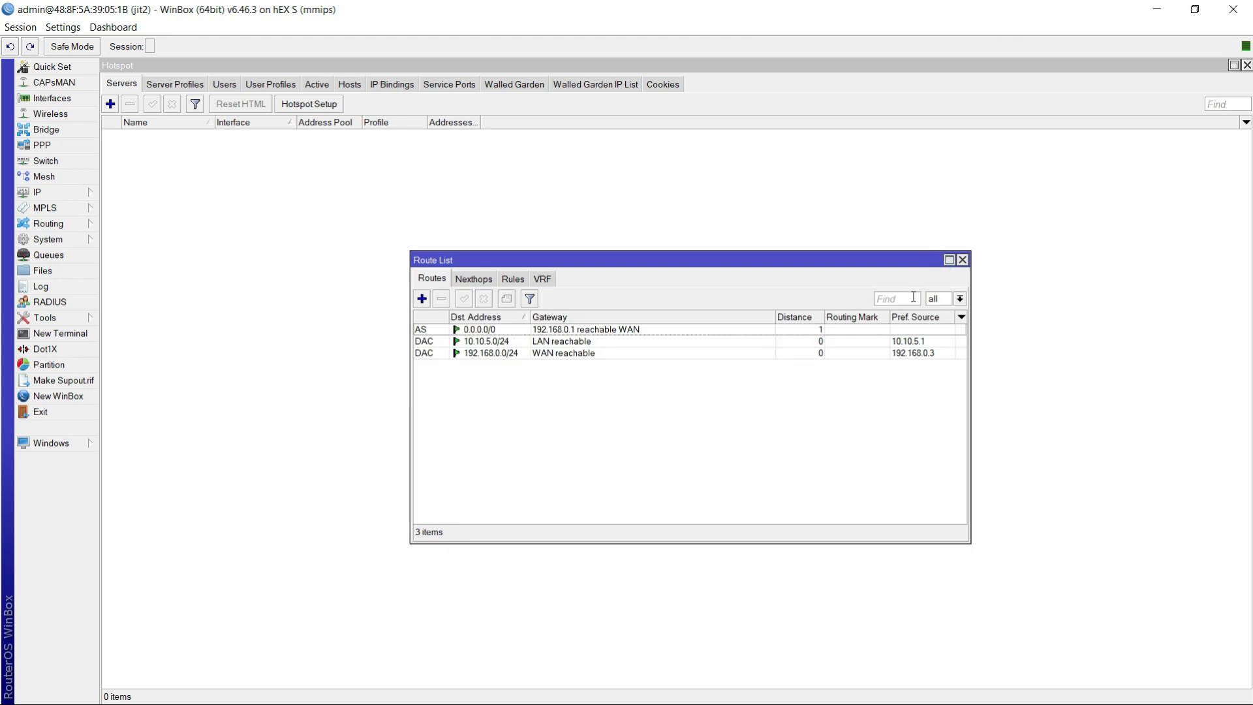
left_click(963, 260)
- Add a firewall NAT rule on the srcnat chain with the masquerade action and close the firewall window
left_click(39, 192)
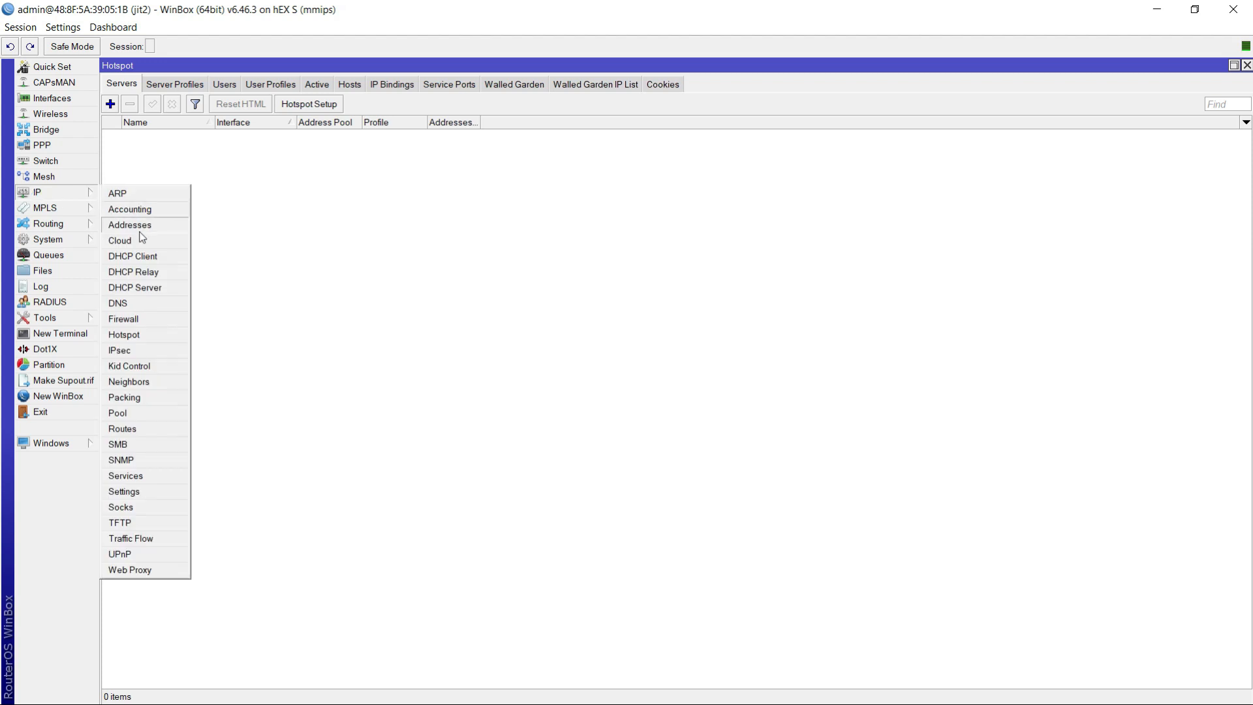
left_click(124, 319)
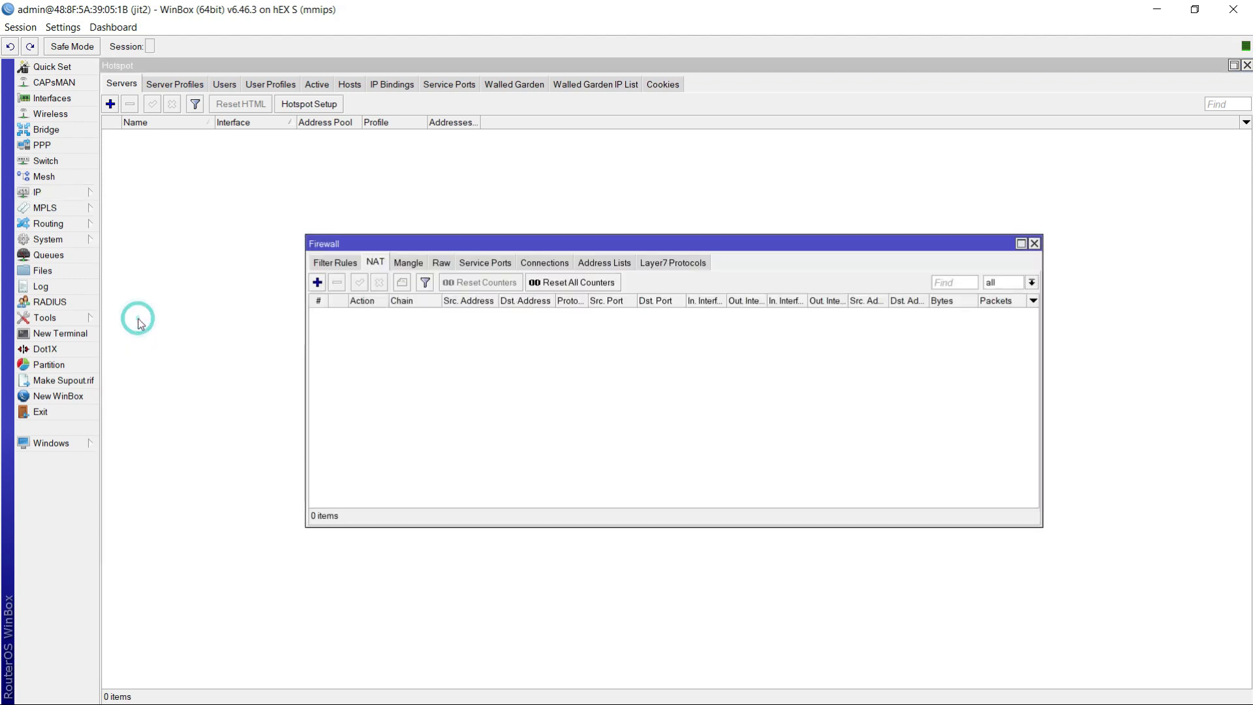
left_click(375, 263)
left_click(317, 282)
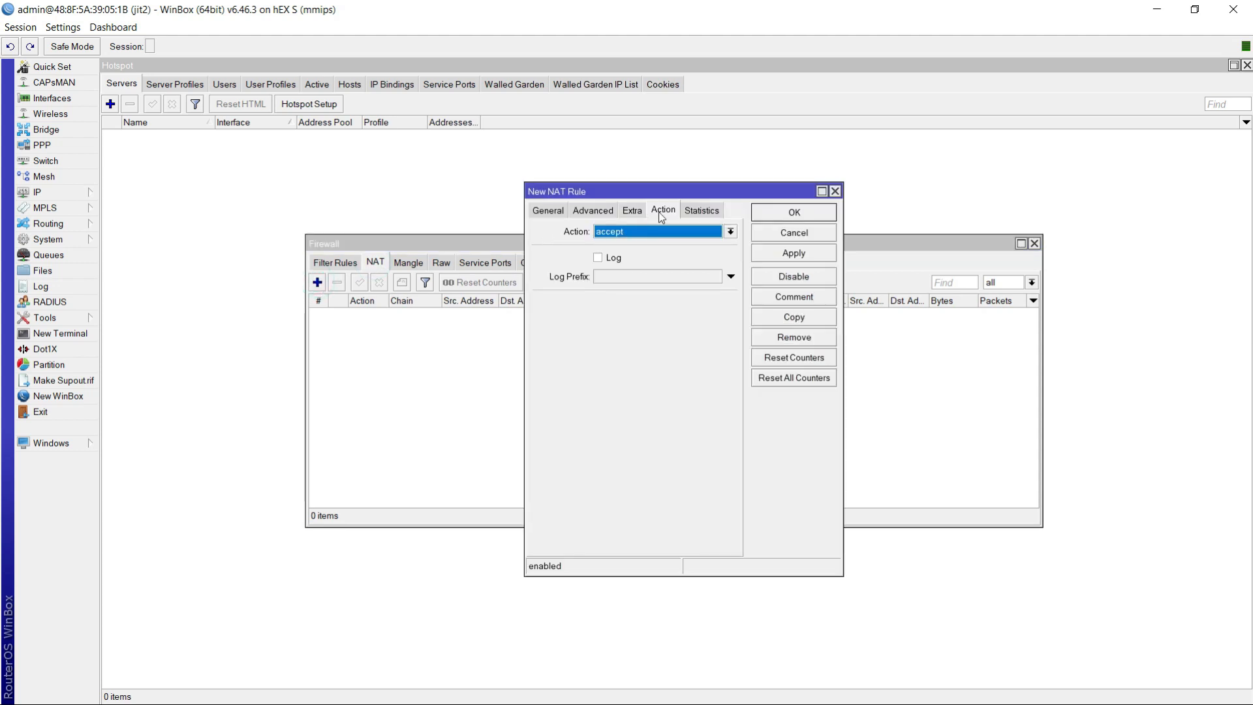
left_click(643, 231)
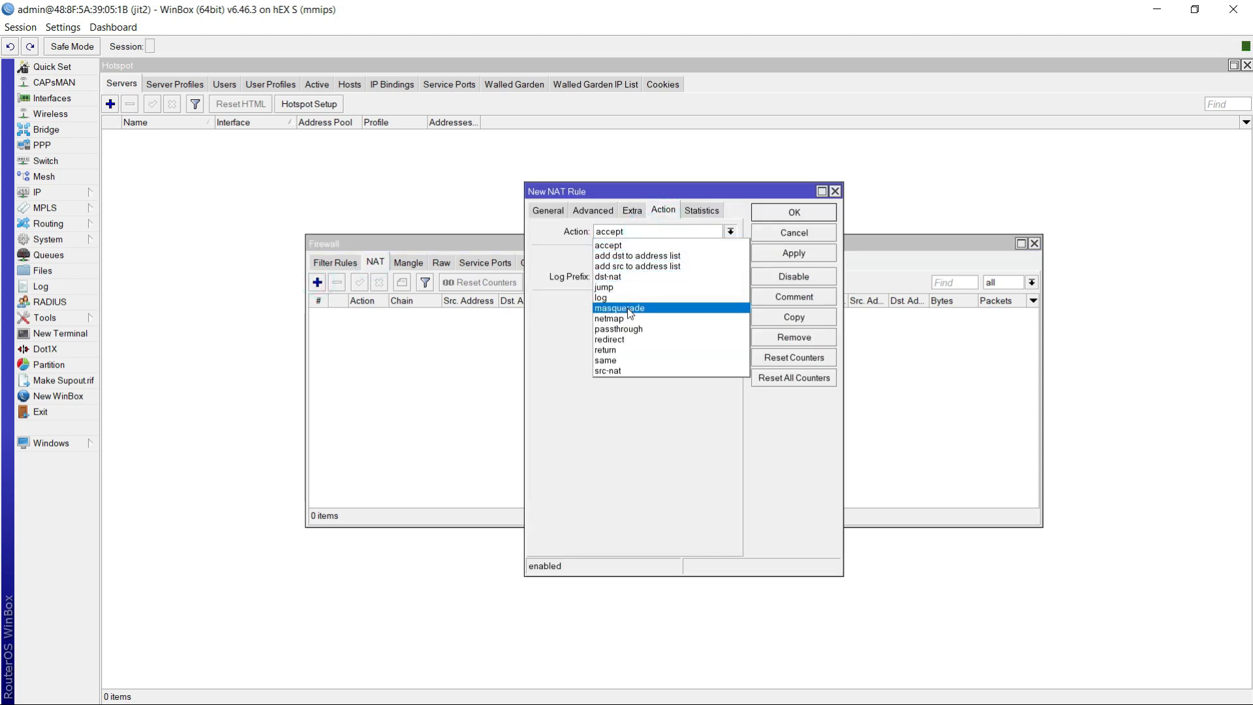
left_click(649, 311)
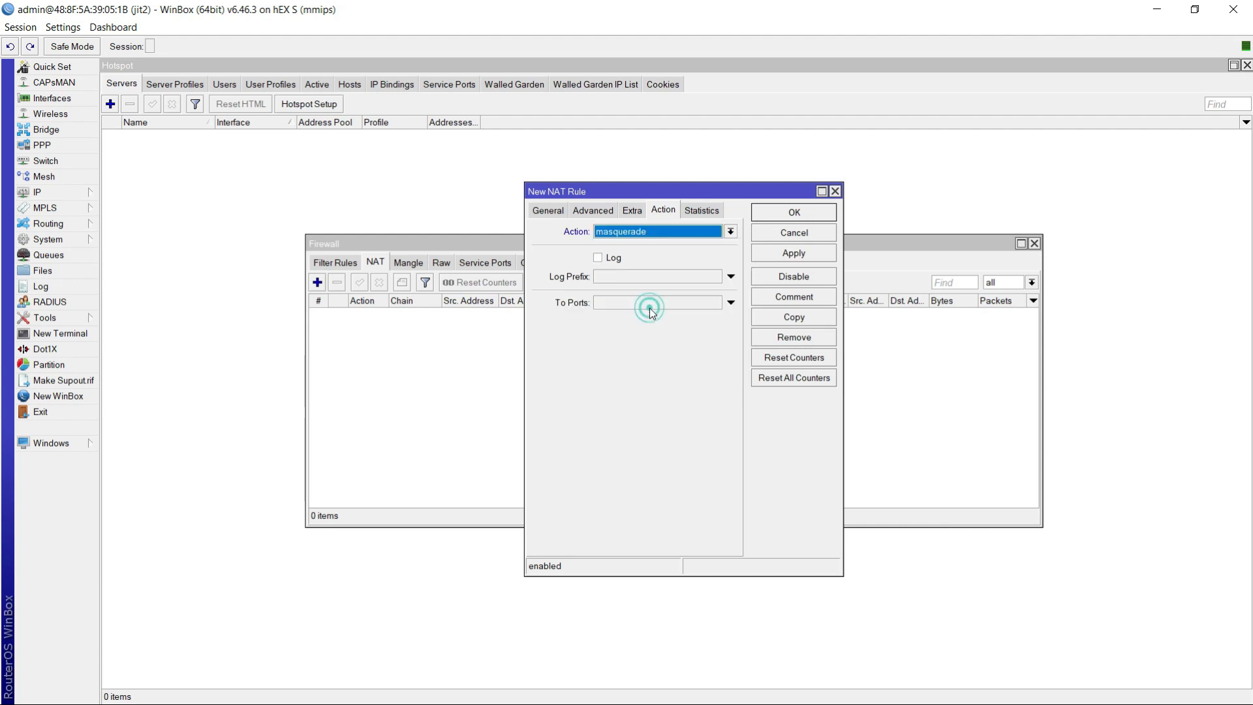
left_click(790, 256)
left_click(787, 213)
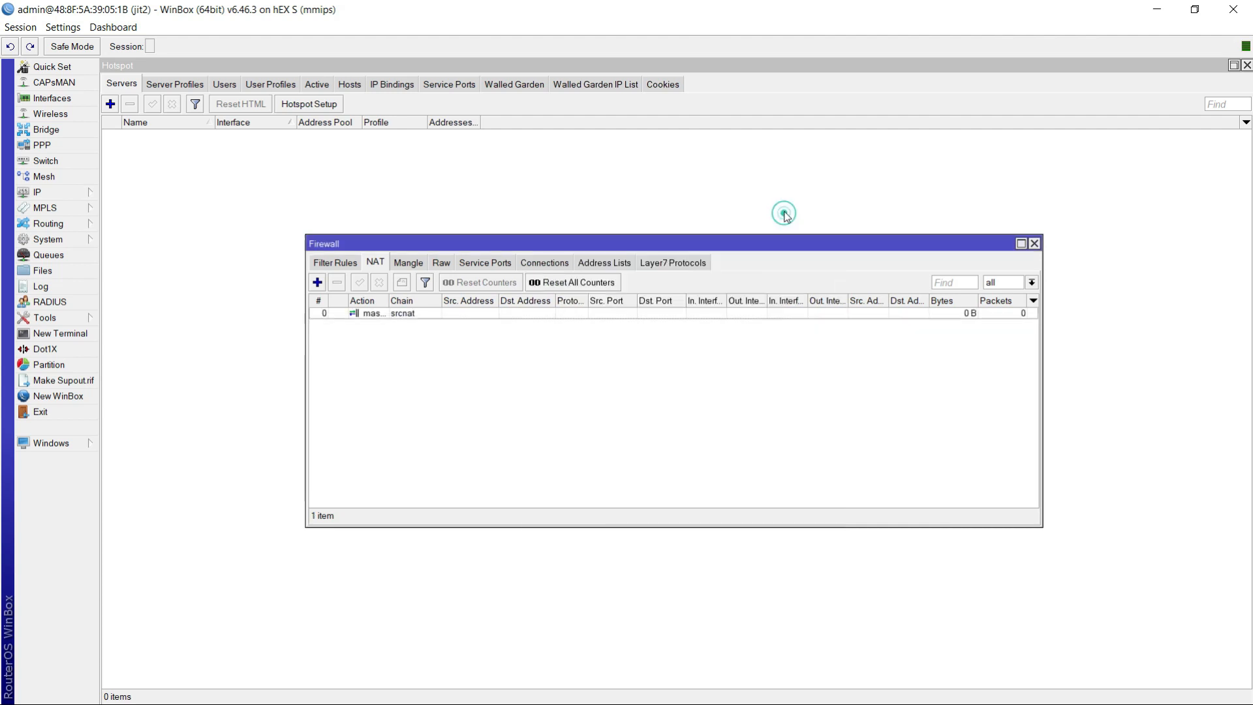
left_click(1034, 243)
right_click(764, 297)
left_click(568, 287)
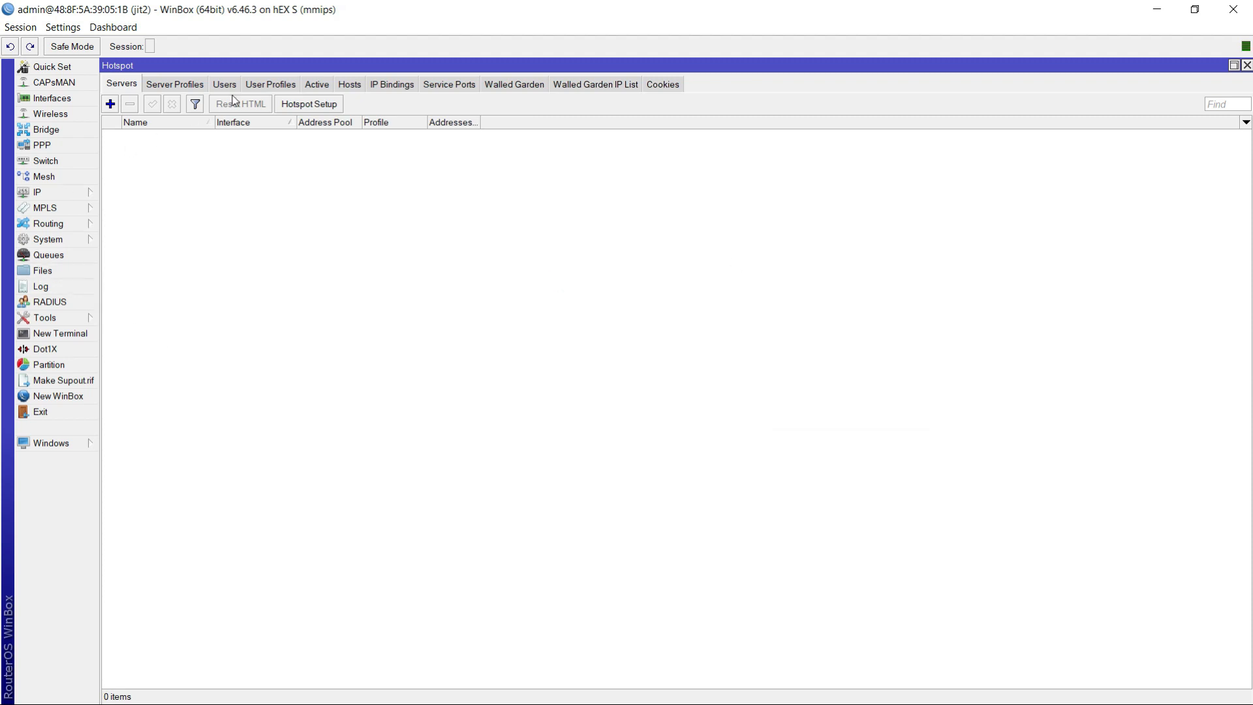
- Start the Hotspot setup wizard and choose LAN as the hotspot interface
left_click(39, 193)
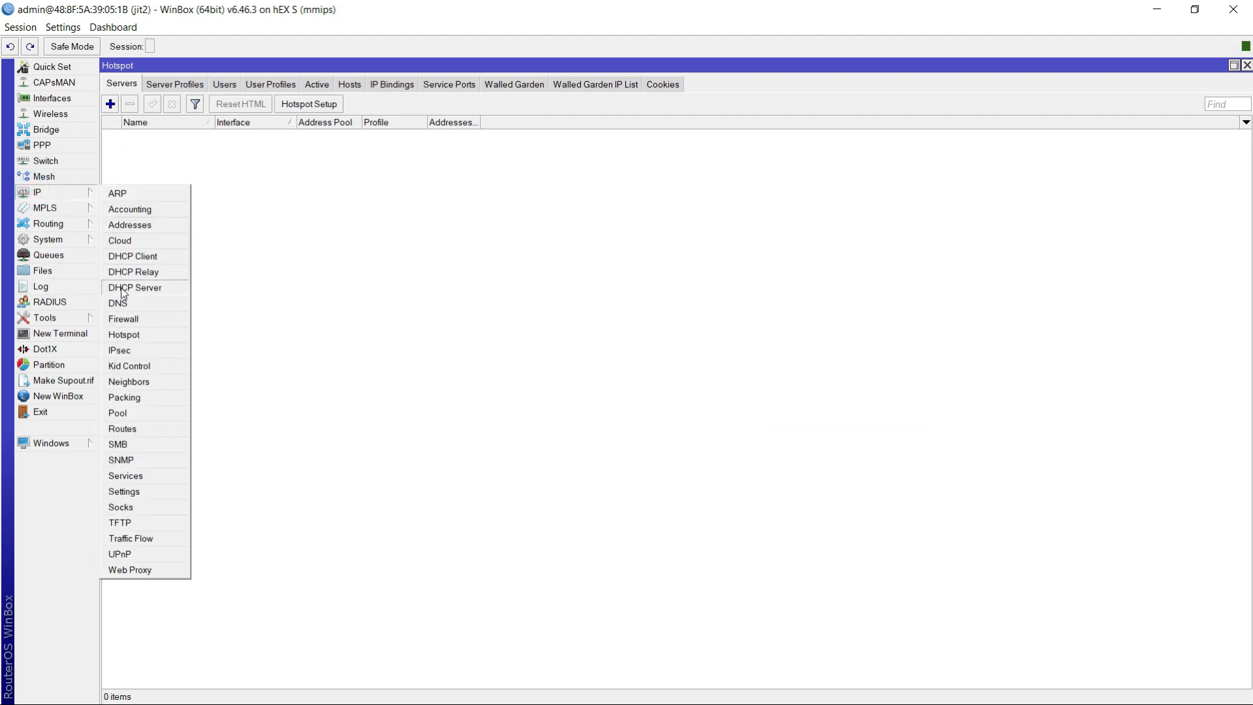
left_click(134, 333)
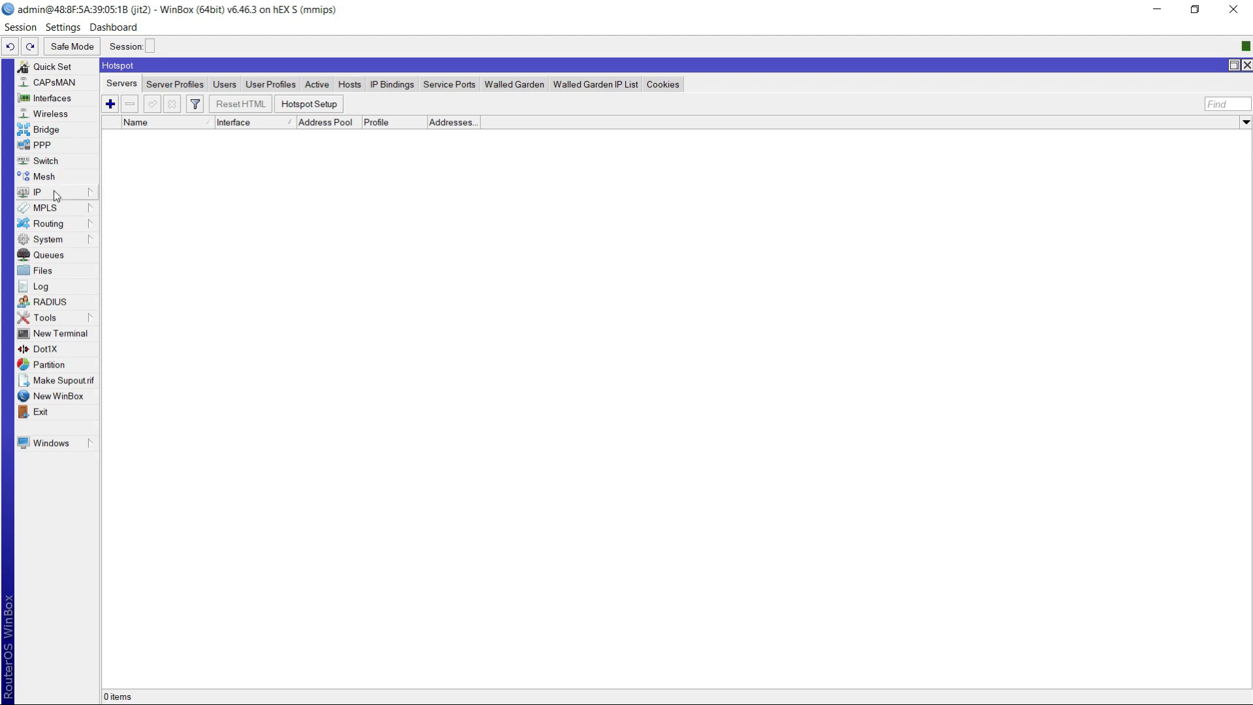
left_click(54, 190)
left_click(134, 335)
left_click(110, 81)
left_click(112, 81)
left_click(322, 106)
left_click(323, 106)
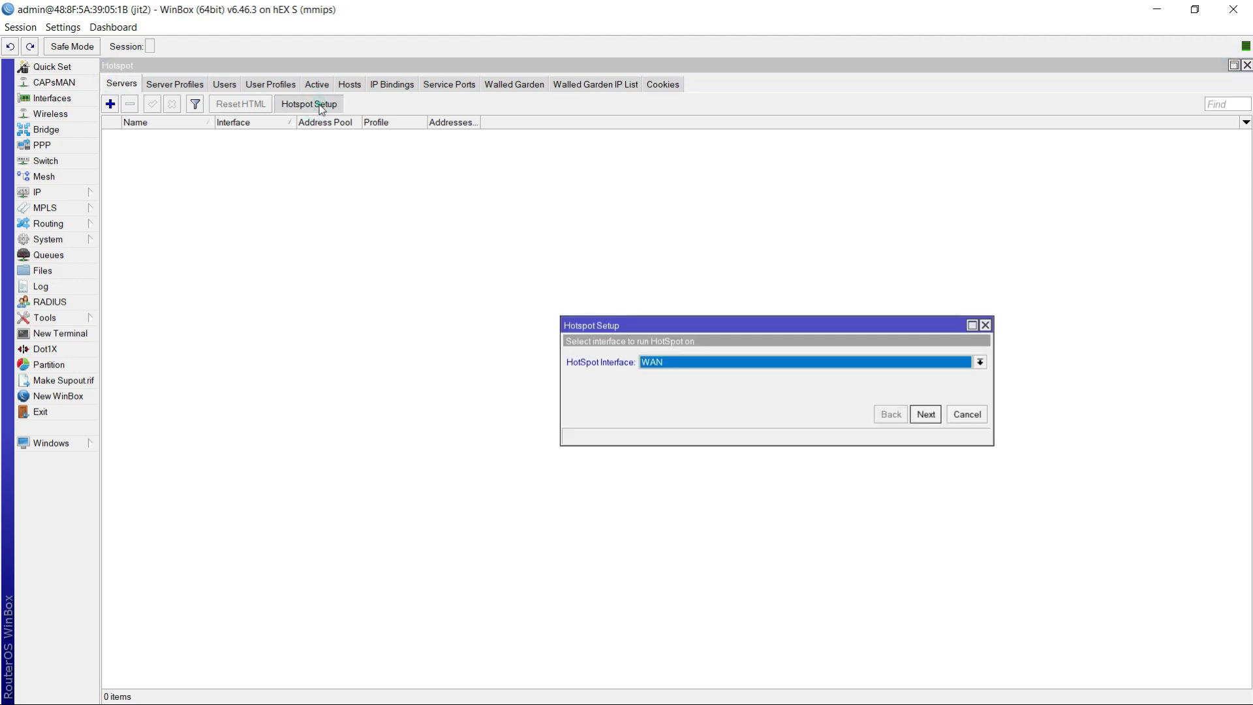
left_click(680, 364)
left_click(666, 374)
left_click(925, 415)
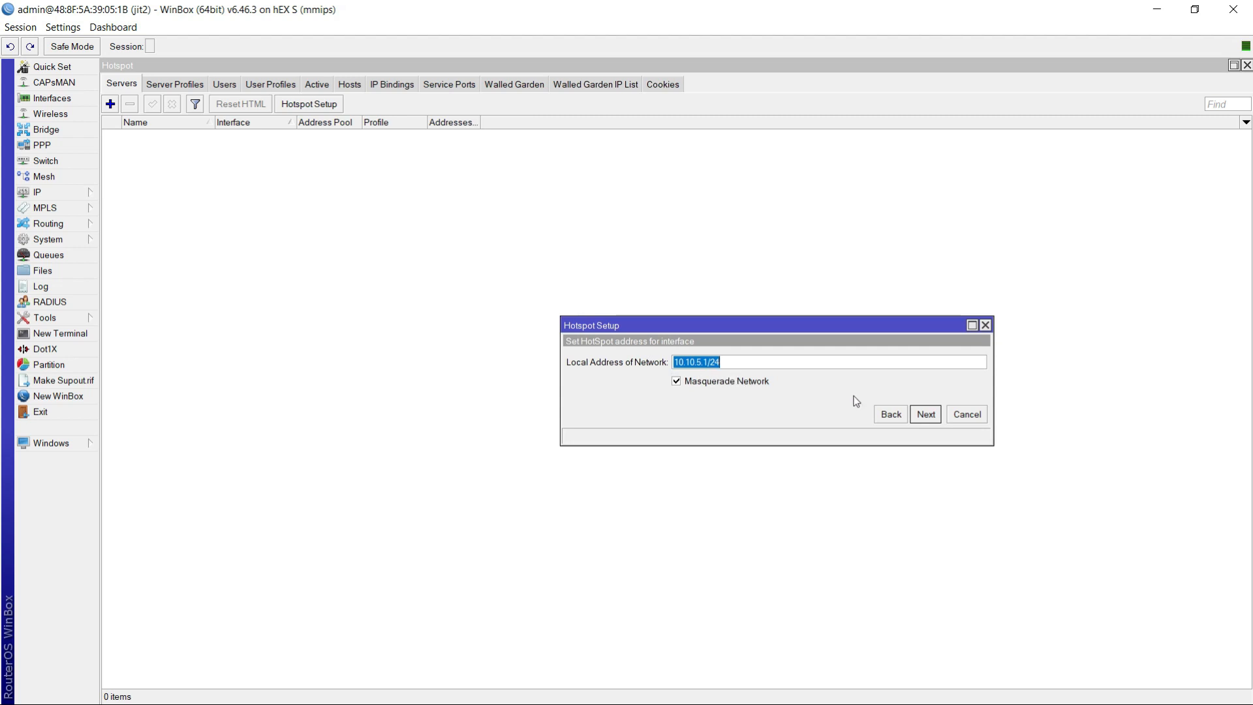
- Accept 10.10.5.1/24 with masquerading as the hotspot's local address and 10.10.5.2-10.10.5.254 as its address pool
left_click(927, 415)
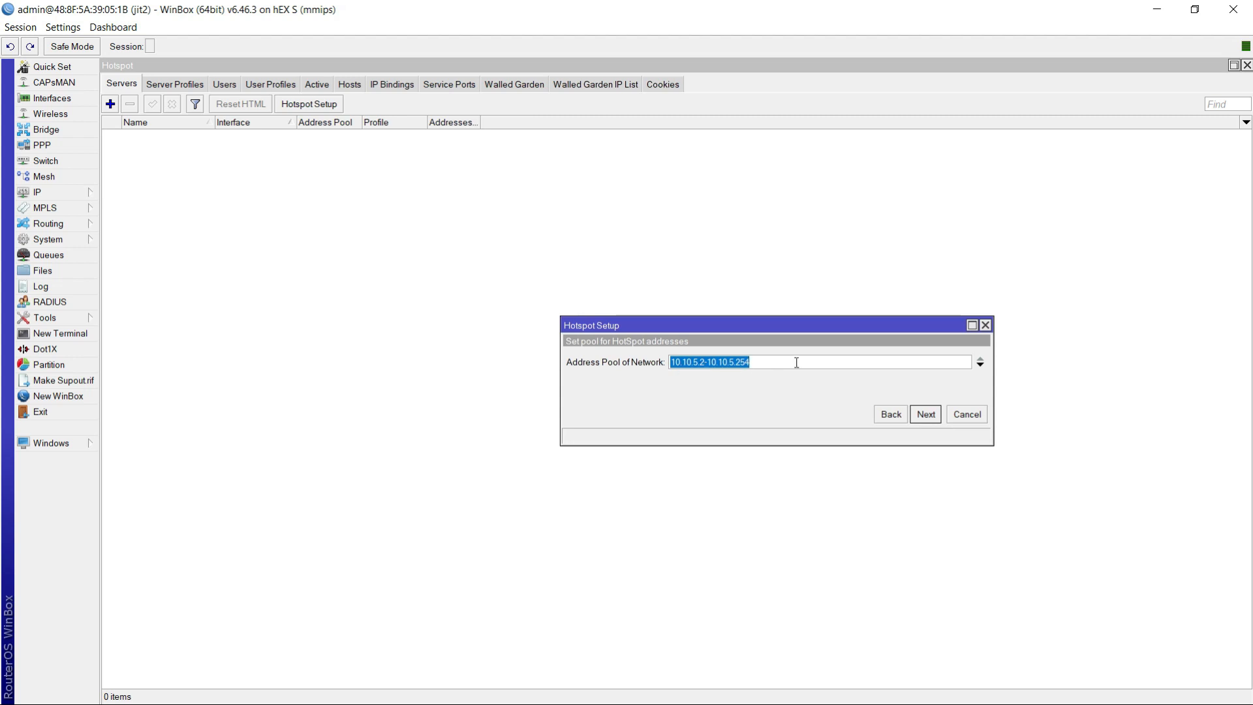
left_click(819, 361)
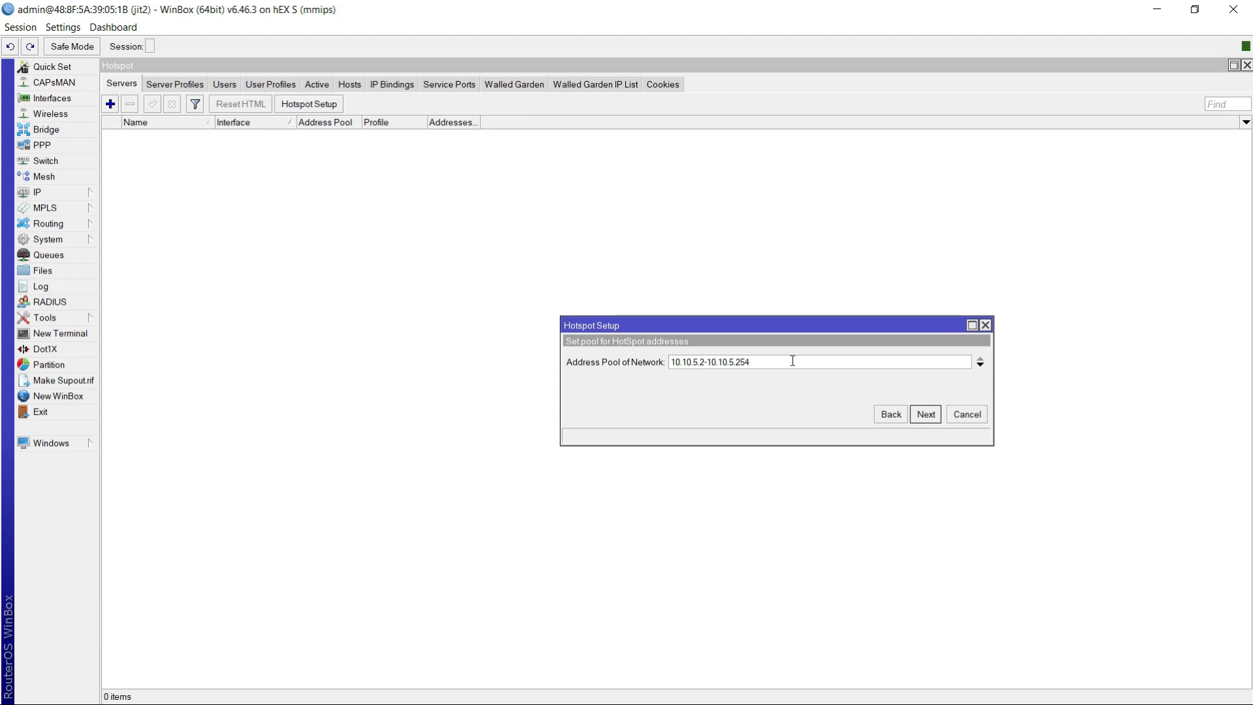
double_click(731, 362)
left_click(749, 363)
left_click(926, 414)
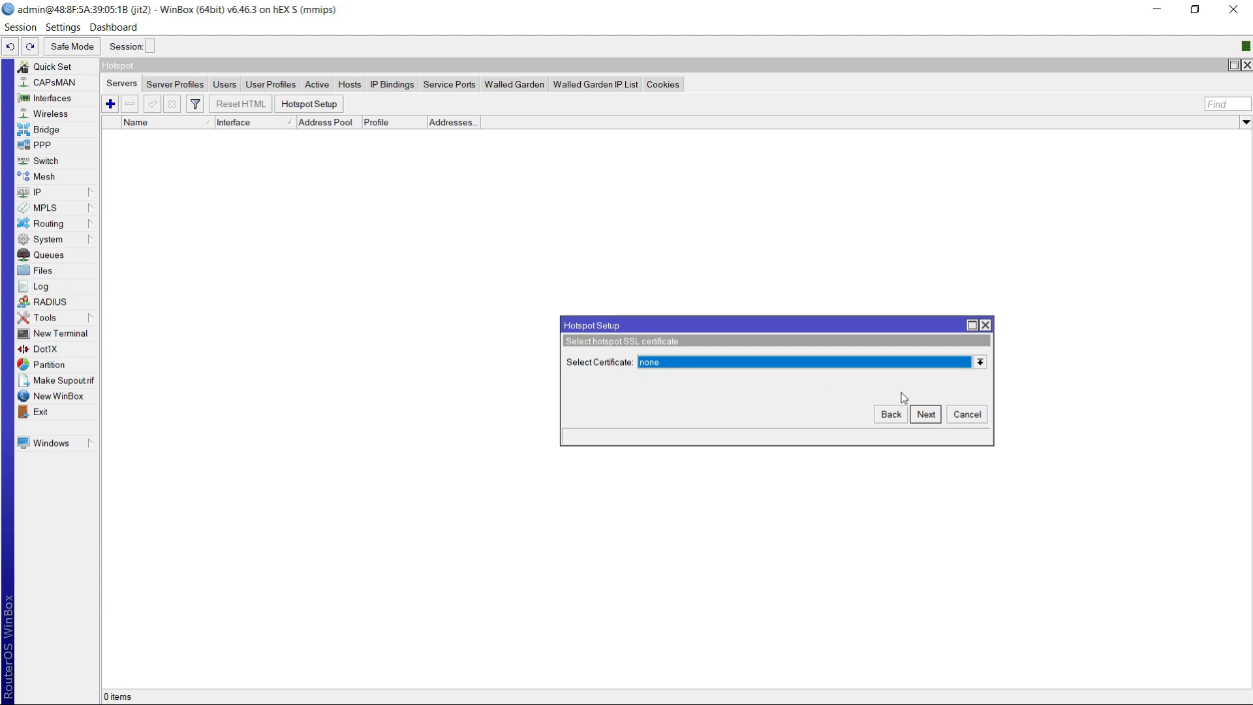
- Keep certificate none, SMTP server 0.0.0.0 and DNS servers 8.8.8.8 and 8.8.4.4, and set the hotspot DNS name to jit.net
left_click(926, 414)
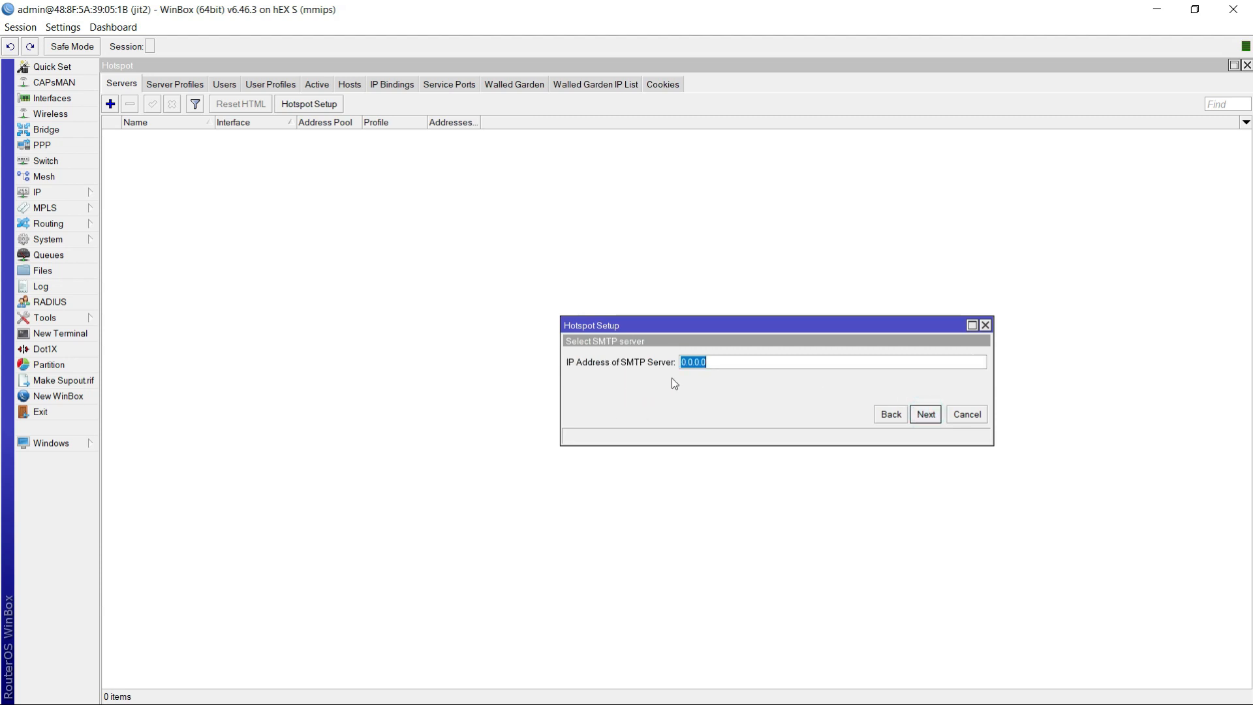
left_click(926, 415)
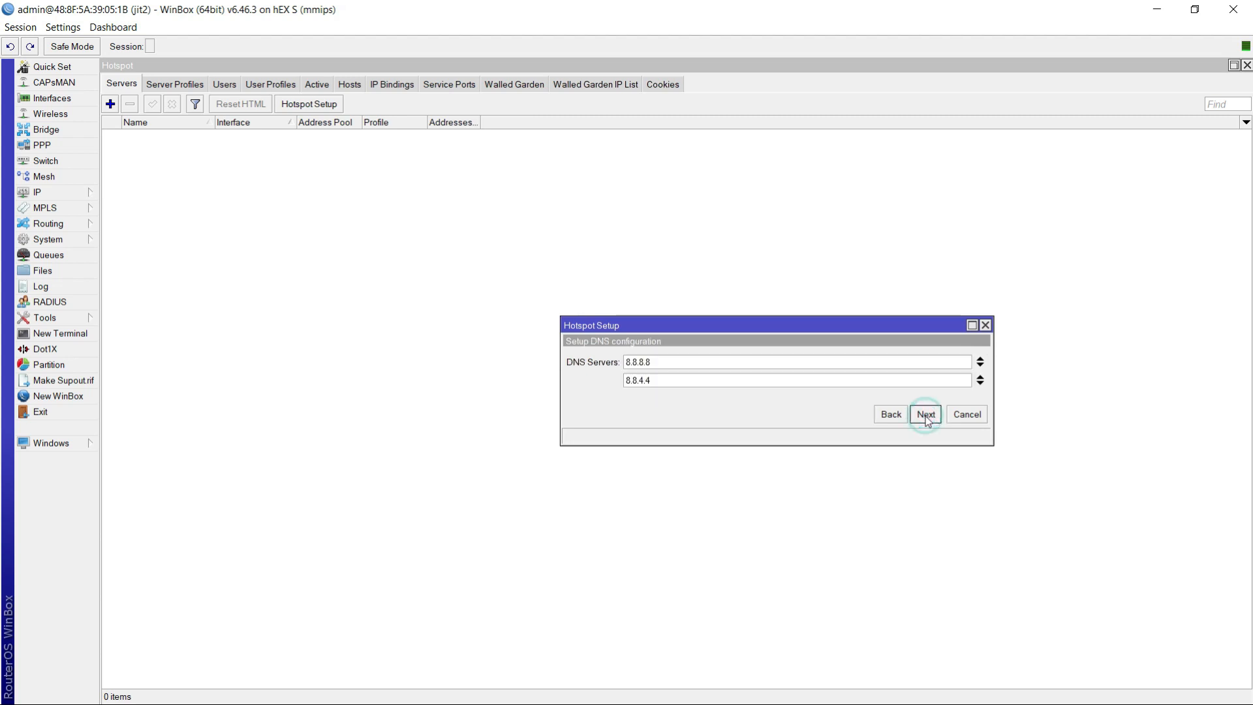
left_click(934, 415)
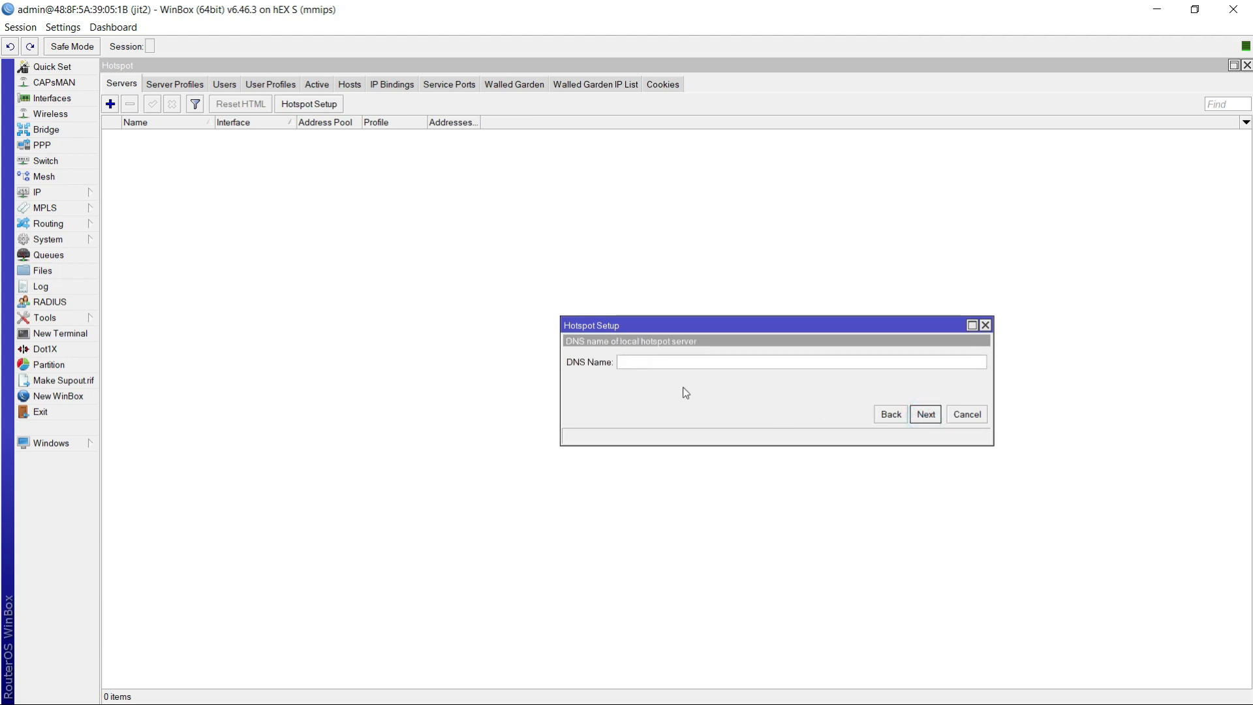
type("jit.net")
left_click(926, 414)
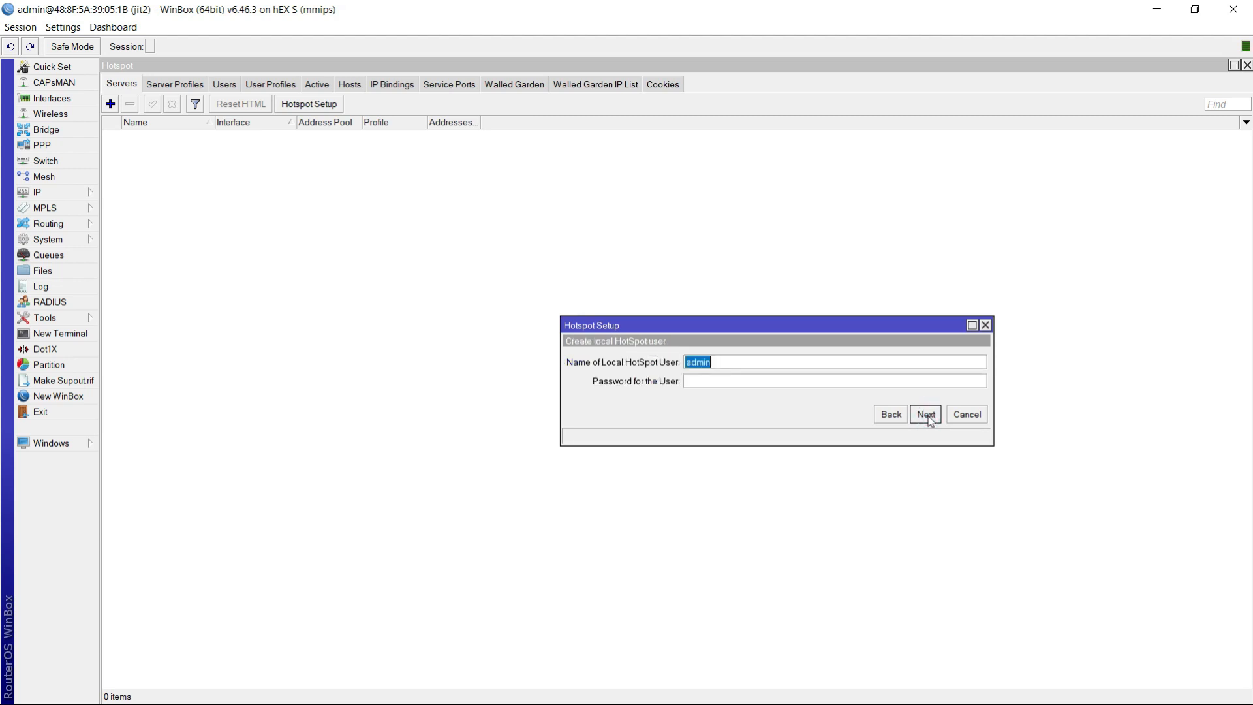
- Enter the password for the local hotspot user admin and complete the hotspot setup wizard
left_click(746, 380)
left_click(720, 360)
left_click(737, 385)
type("1234")
left_click(926, 415)
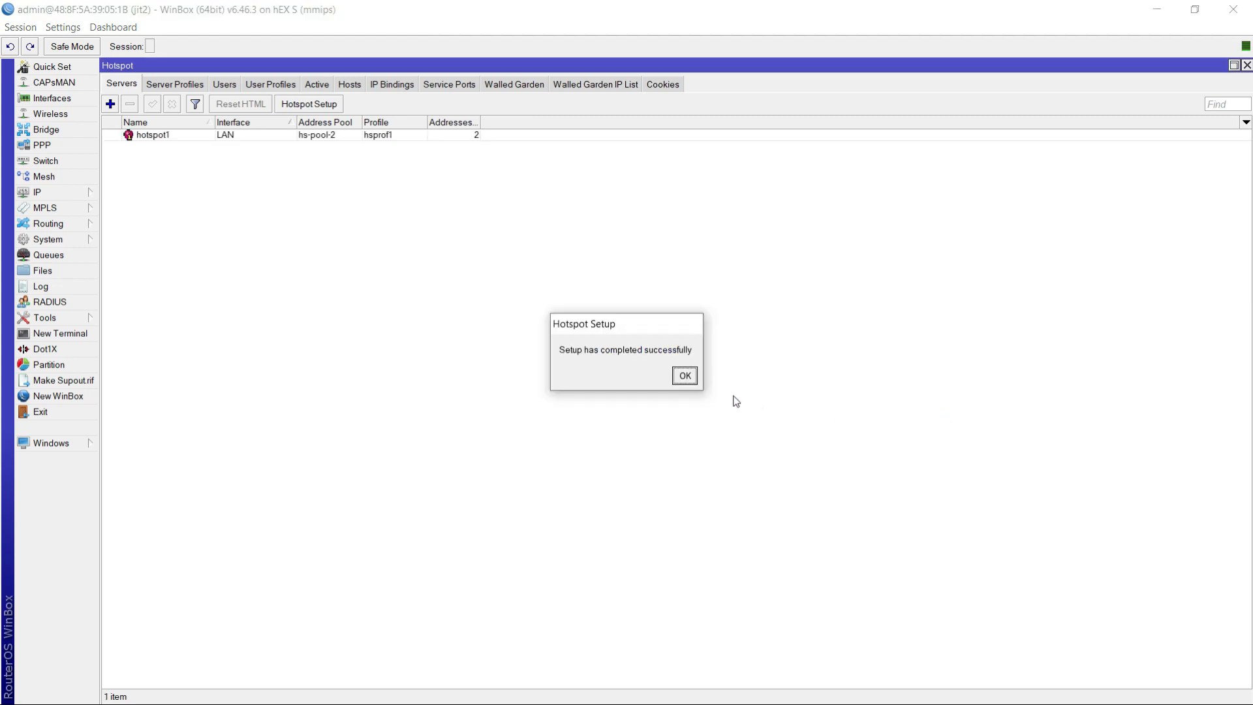
left_click(685, 377)
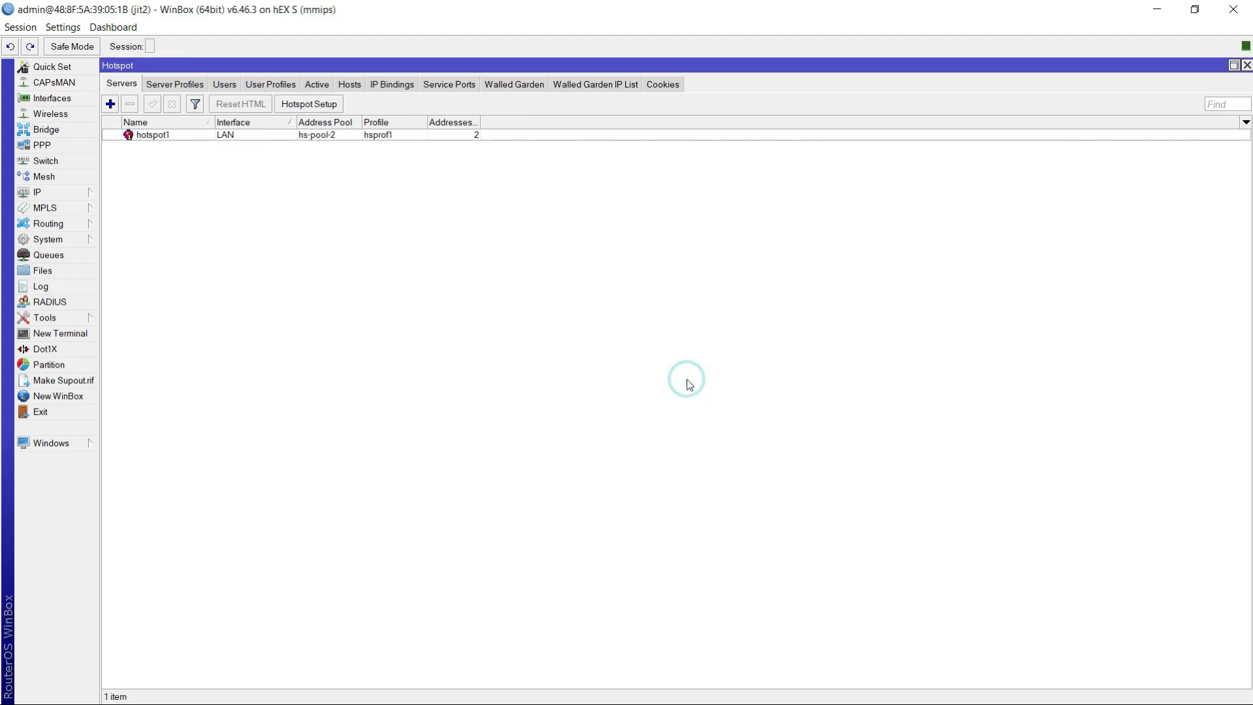
- Set Addresses Per MAC to 1 for the hotspot server on LAN and save it
double_click(278, 136)
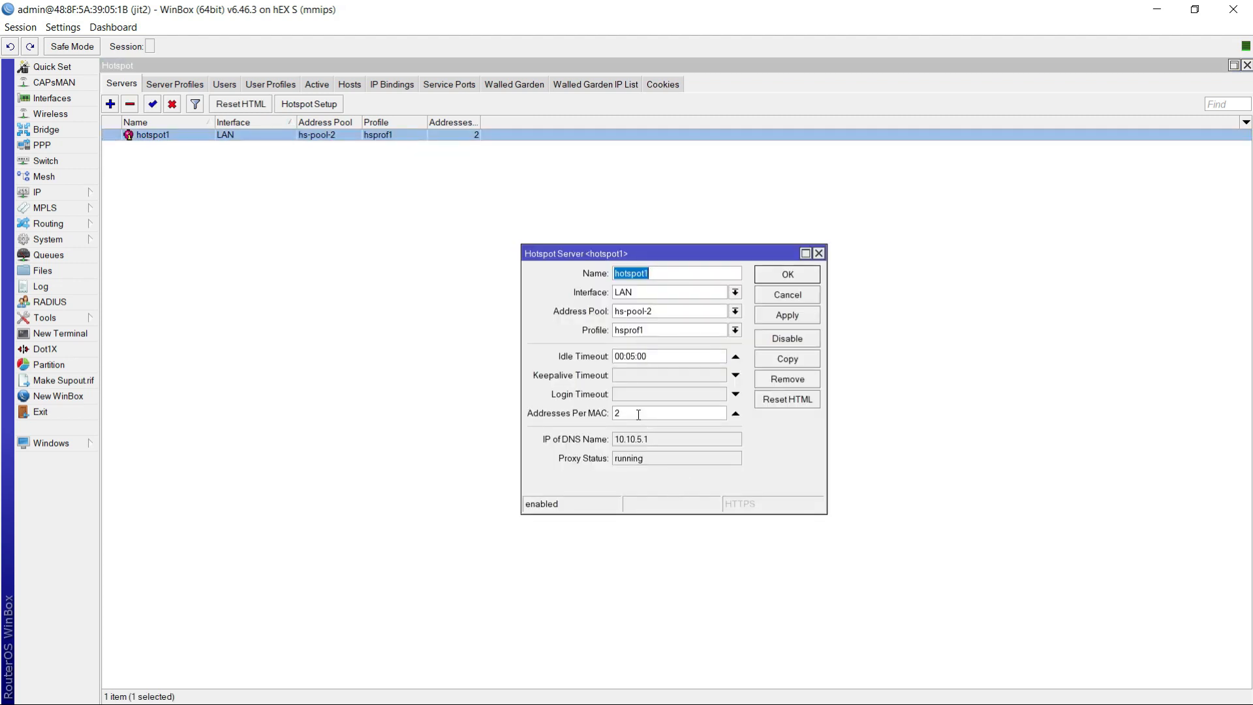
left_click(639, 416)
left_click(788, 316)
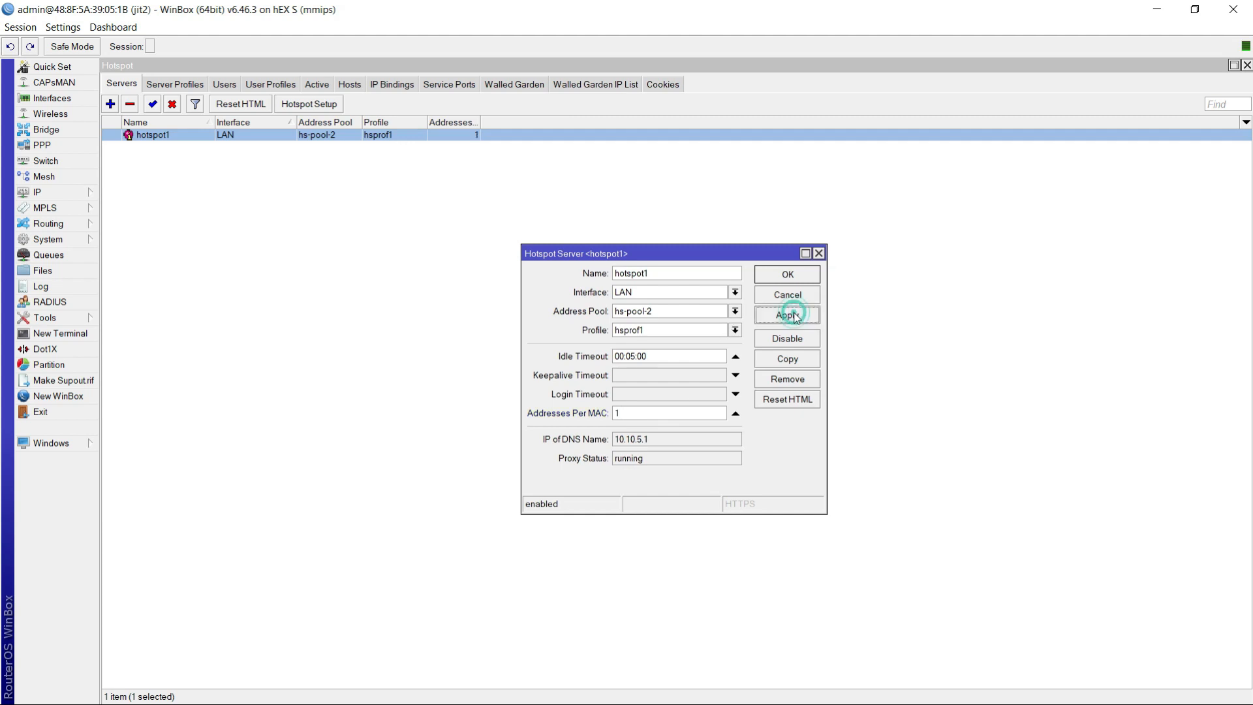
left_click(781, 281)
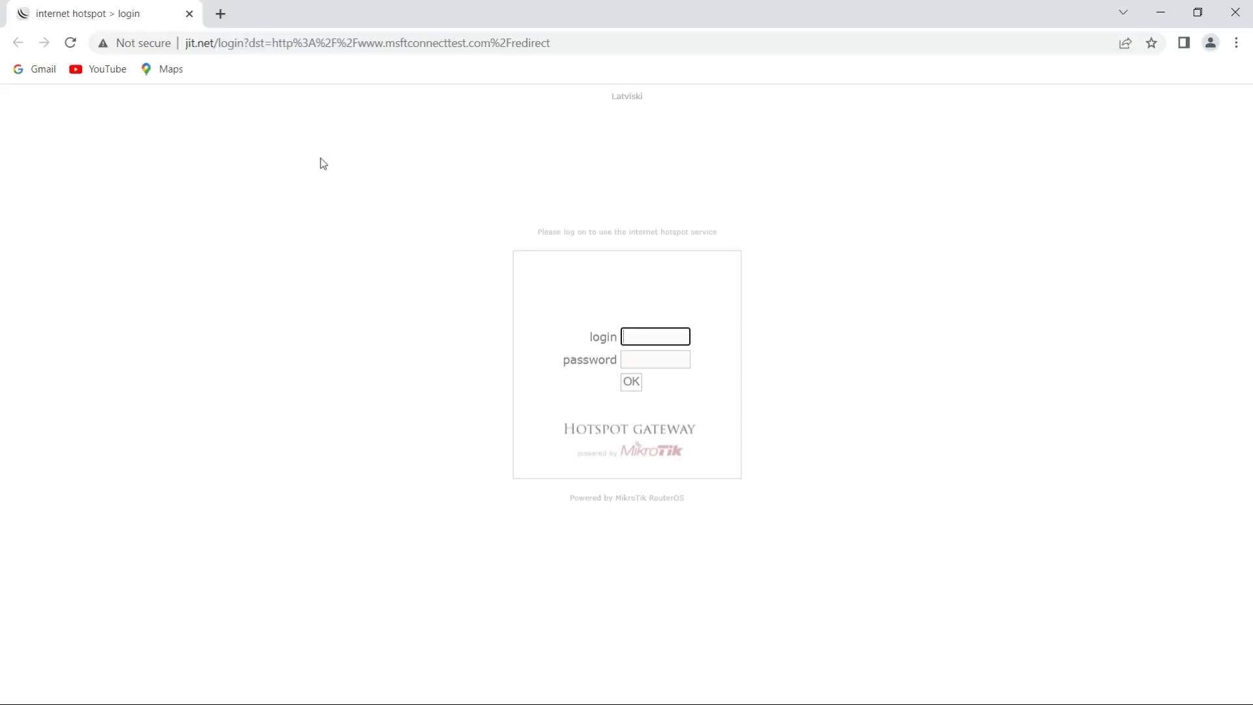
- Check the hotspot login page in the browser and return to WinBox
left_click(648, 337)
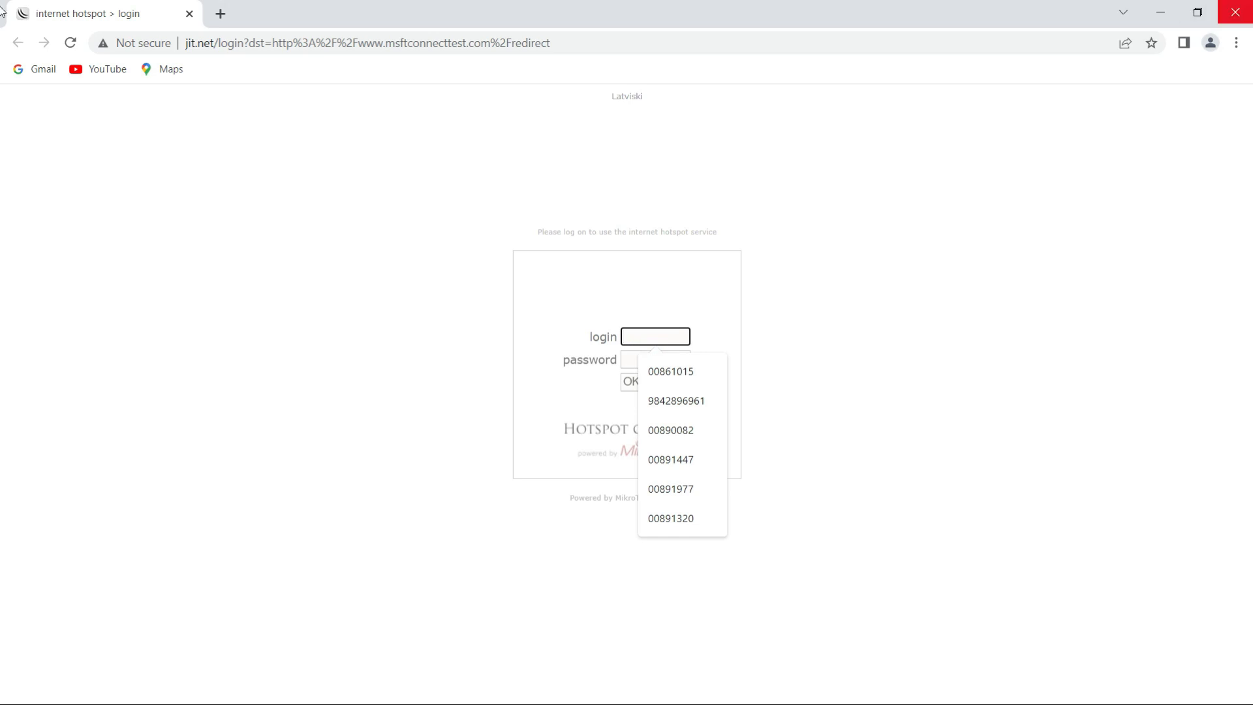
left_click(1161, 12)
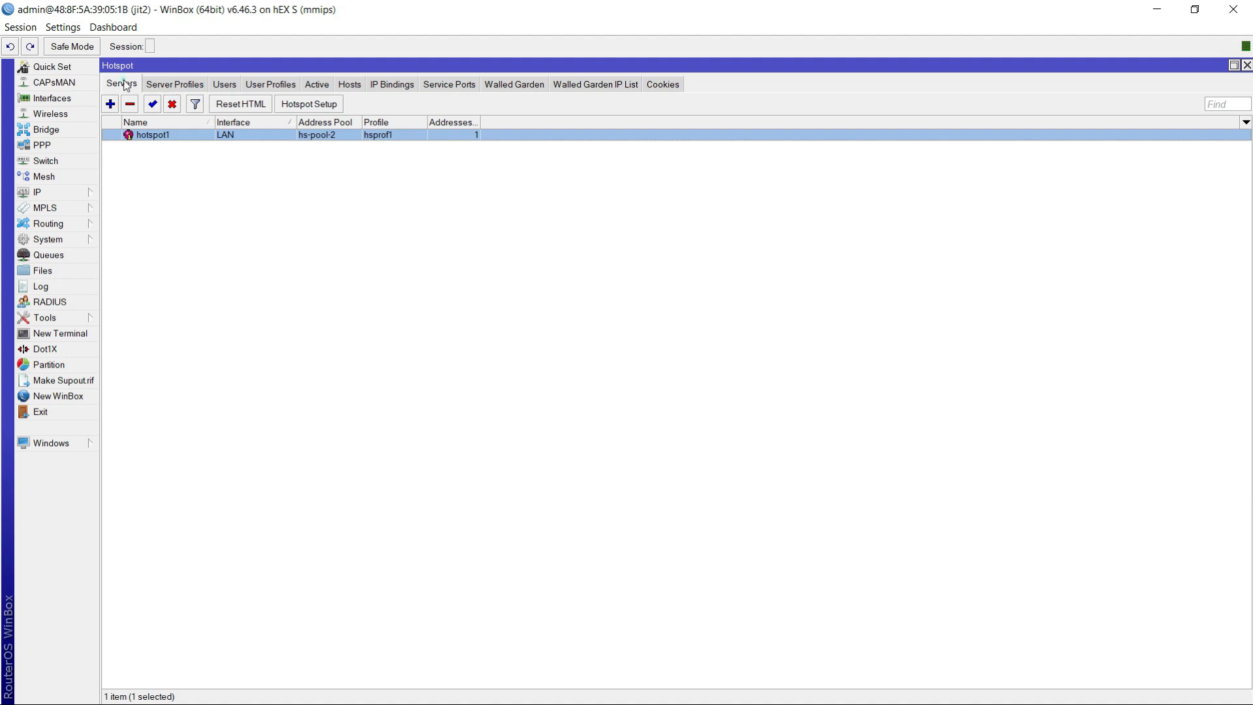
left_click(190, 85)
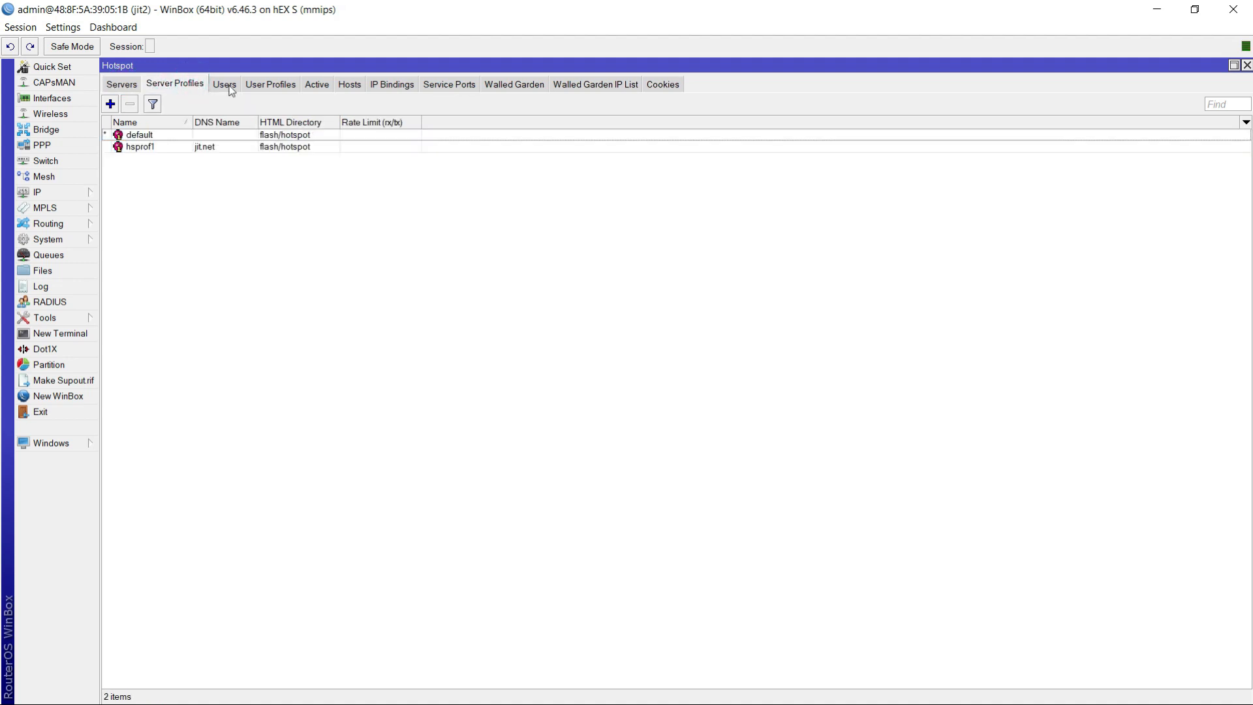
left_click(110, 105)
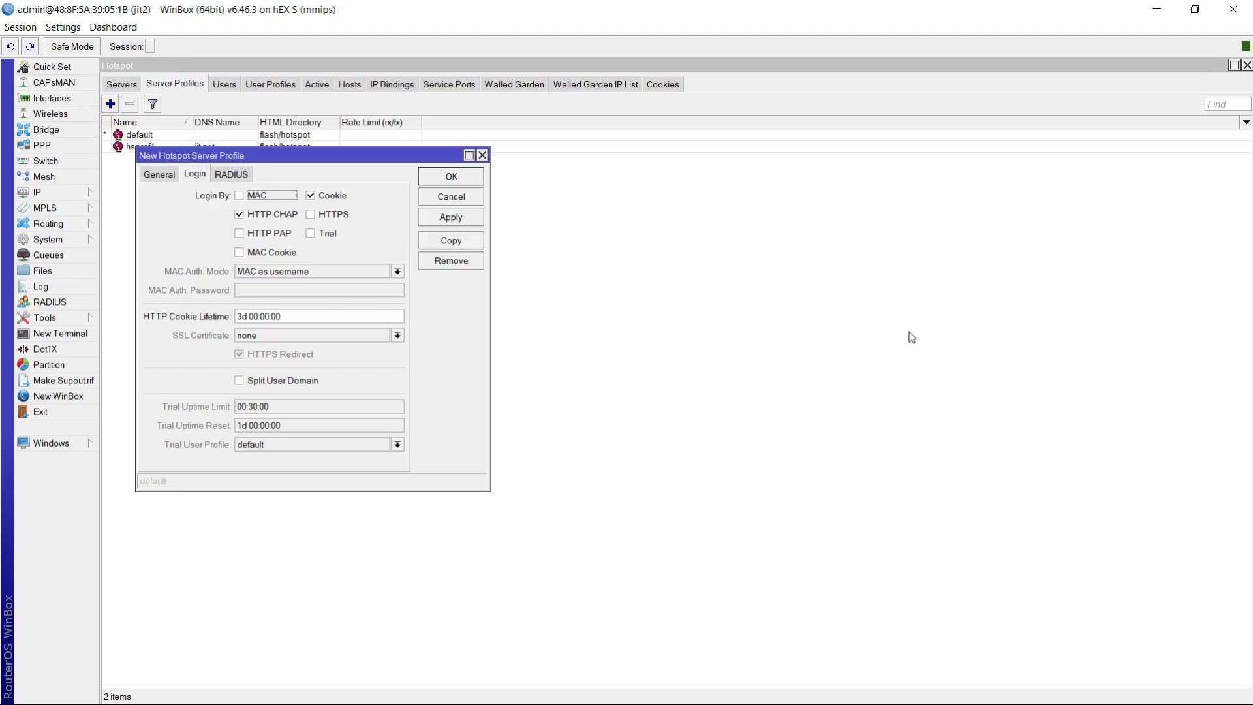
key("Escape")
- Create a new hotspot user profile named 5MB
left_click(230, 84)
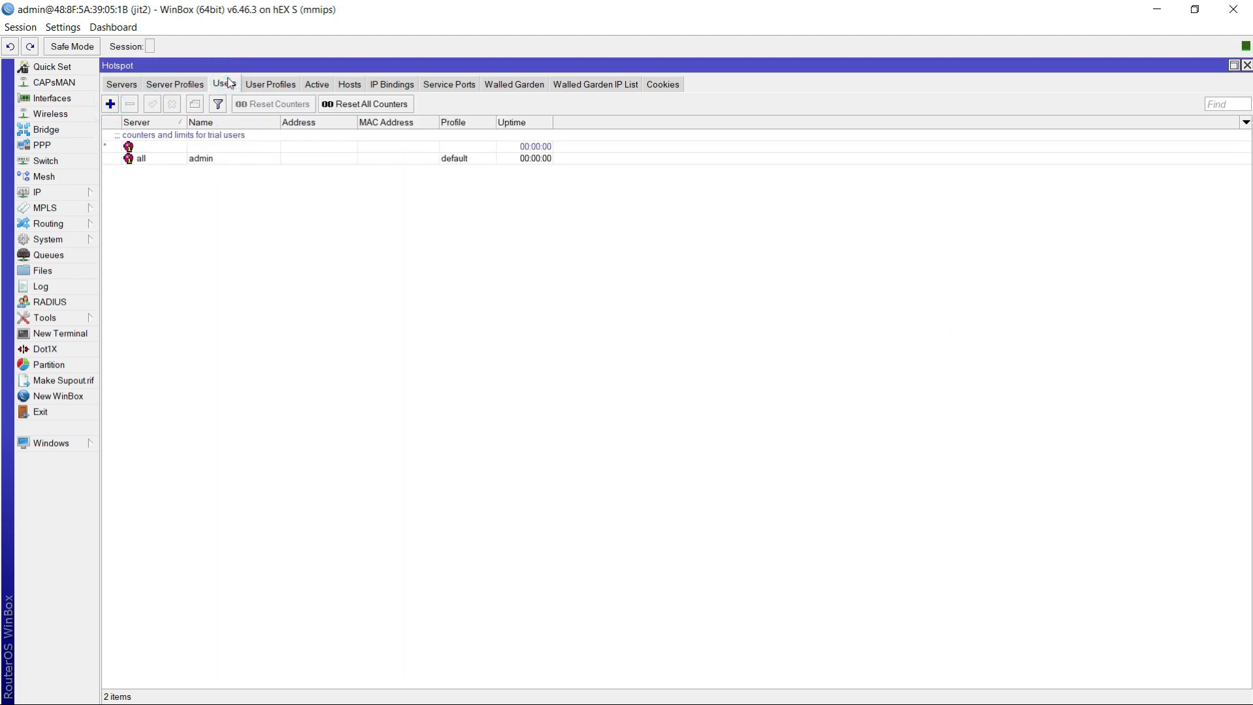
left_click(266, 91)
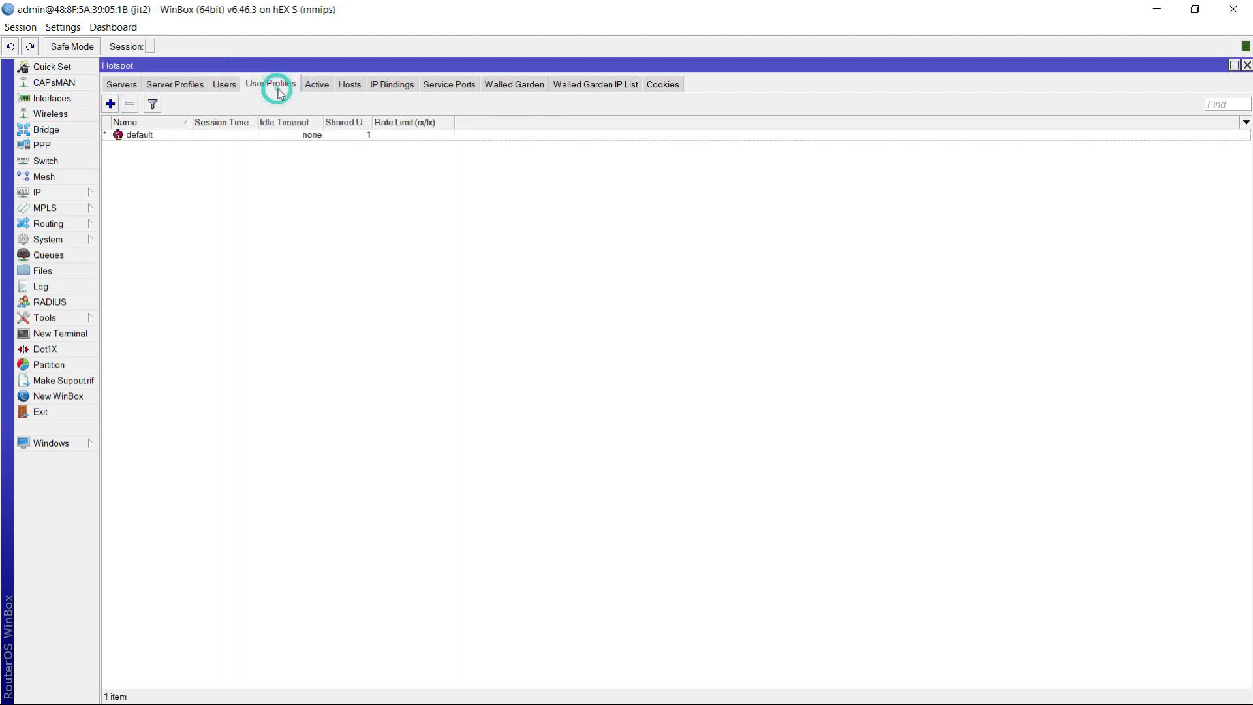
left_click(110, 105)
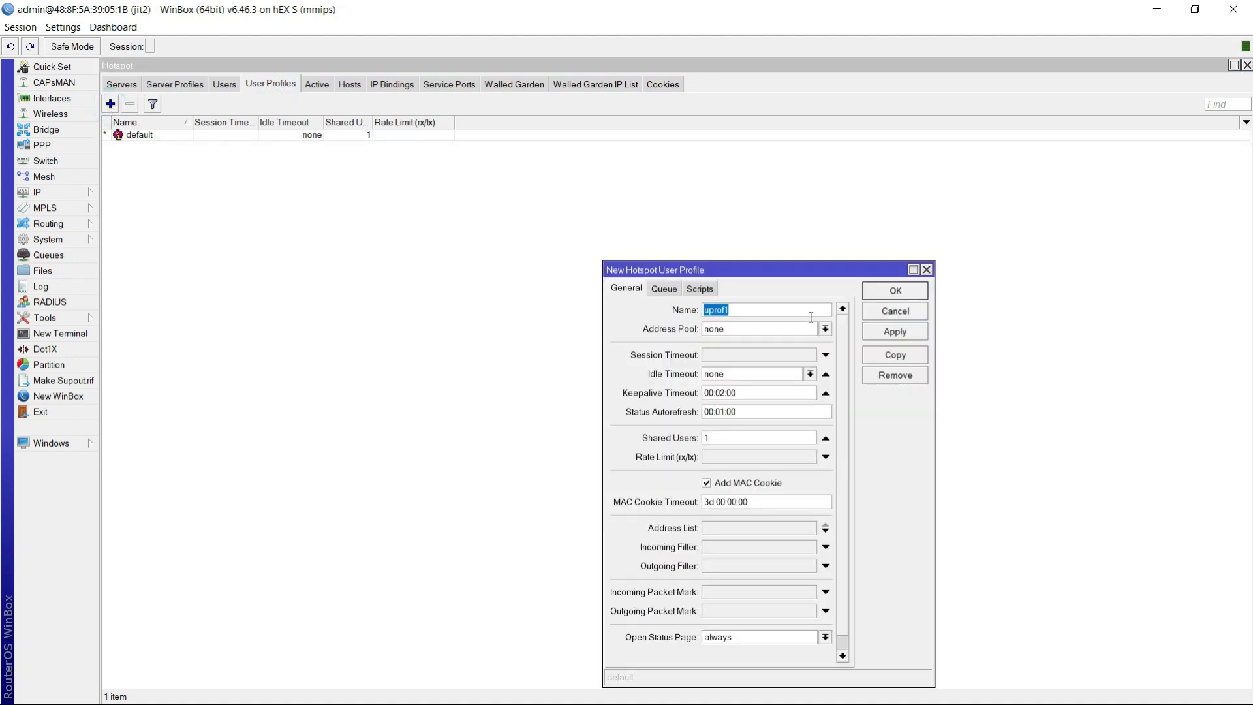
double_click(760, 309)
left_click(760, 309)
double_click(759, 308)
key("BackSpace")
type("5MB")
- Set the 5MB profile's shared users to 1 and its rate limit to 5M/5M, and save it
double_click(709, 439)
left_click(710, 440)
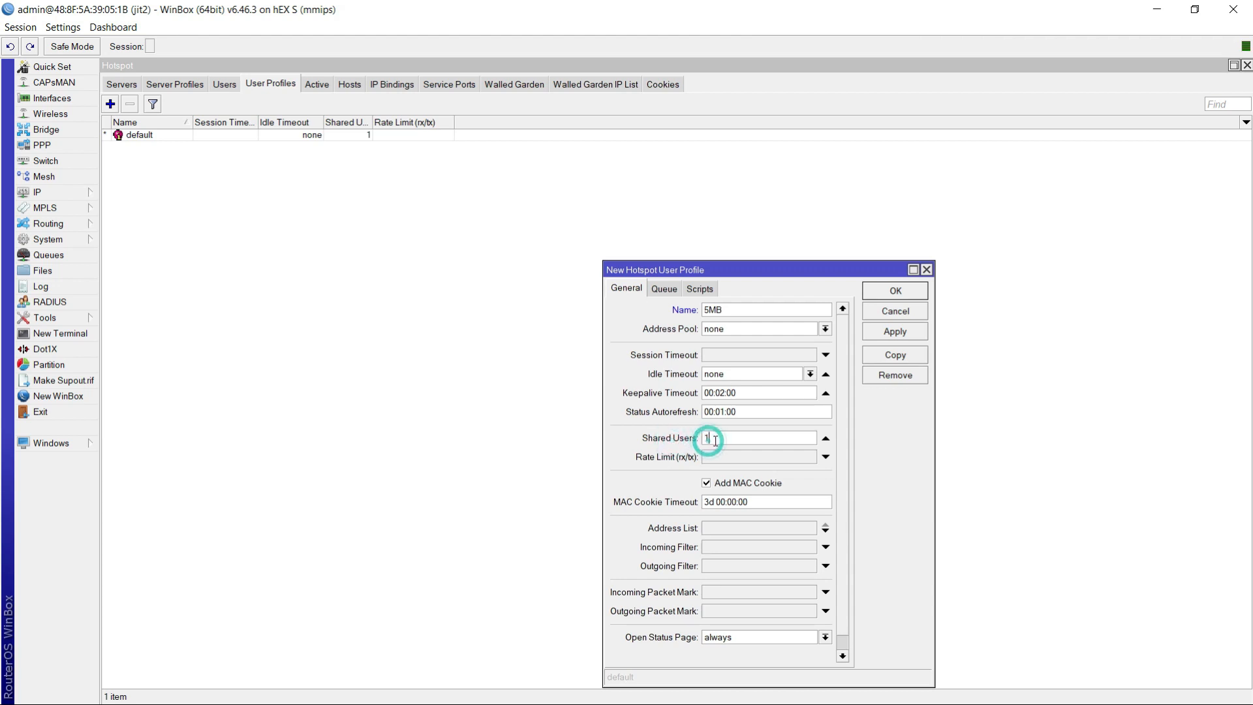
type("22")
key("BackSpace")
key("BackSpace")
key("BackSpace")
type("1")
left_click(714, 458)
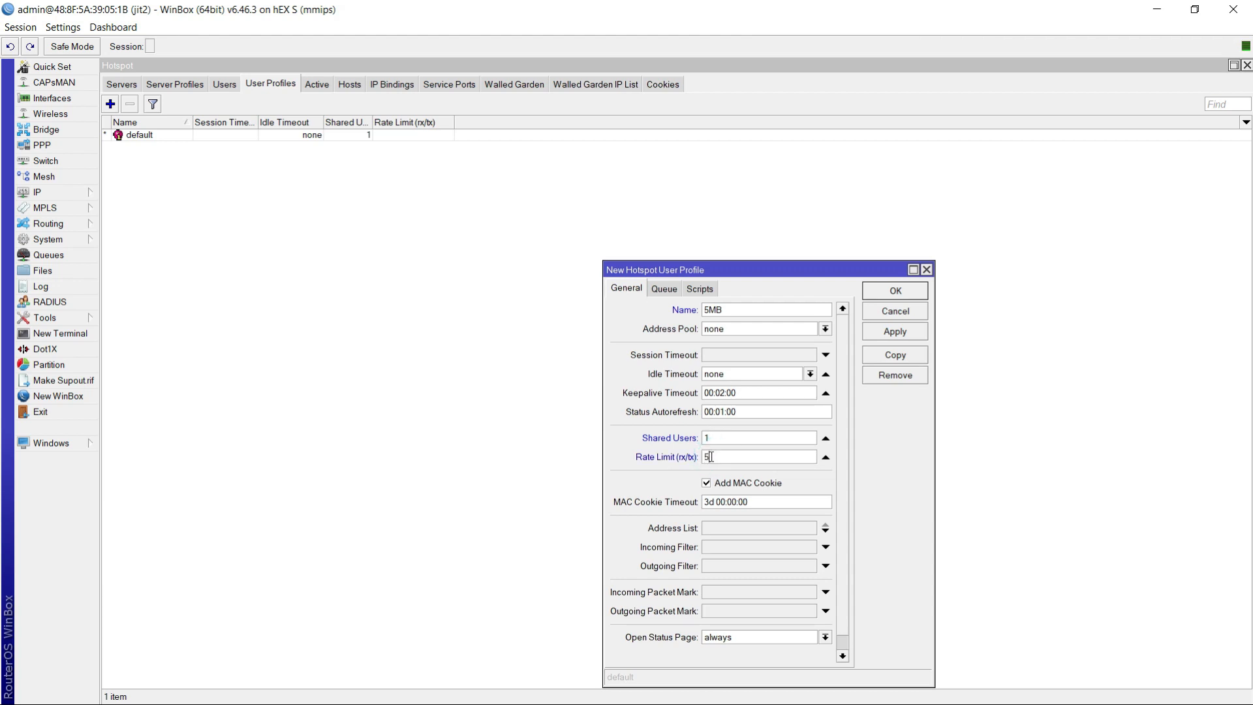
type("5M/5M")
left_click(903, 336)
left_click(895, 292)
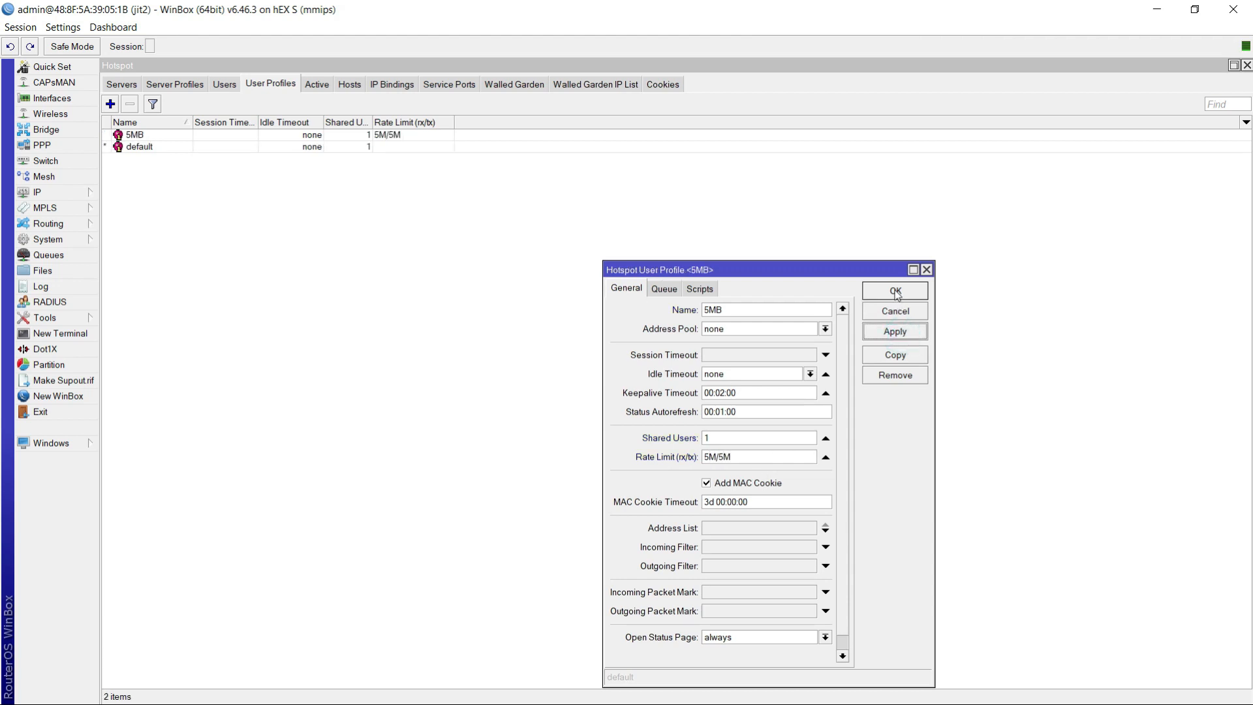
- Add a hotspot user profile named 10MB with a rate limit of 10M/10M and save it
left_click(130, 136)
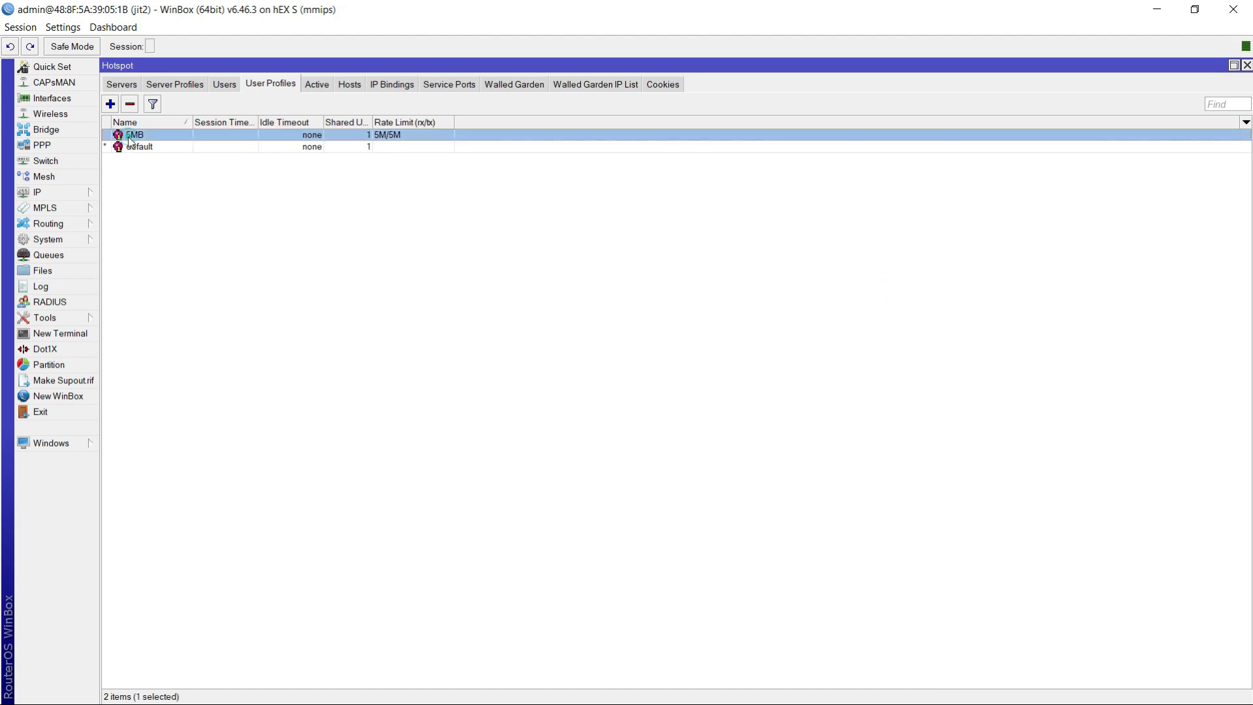
left_click(111, 105)
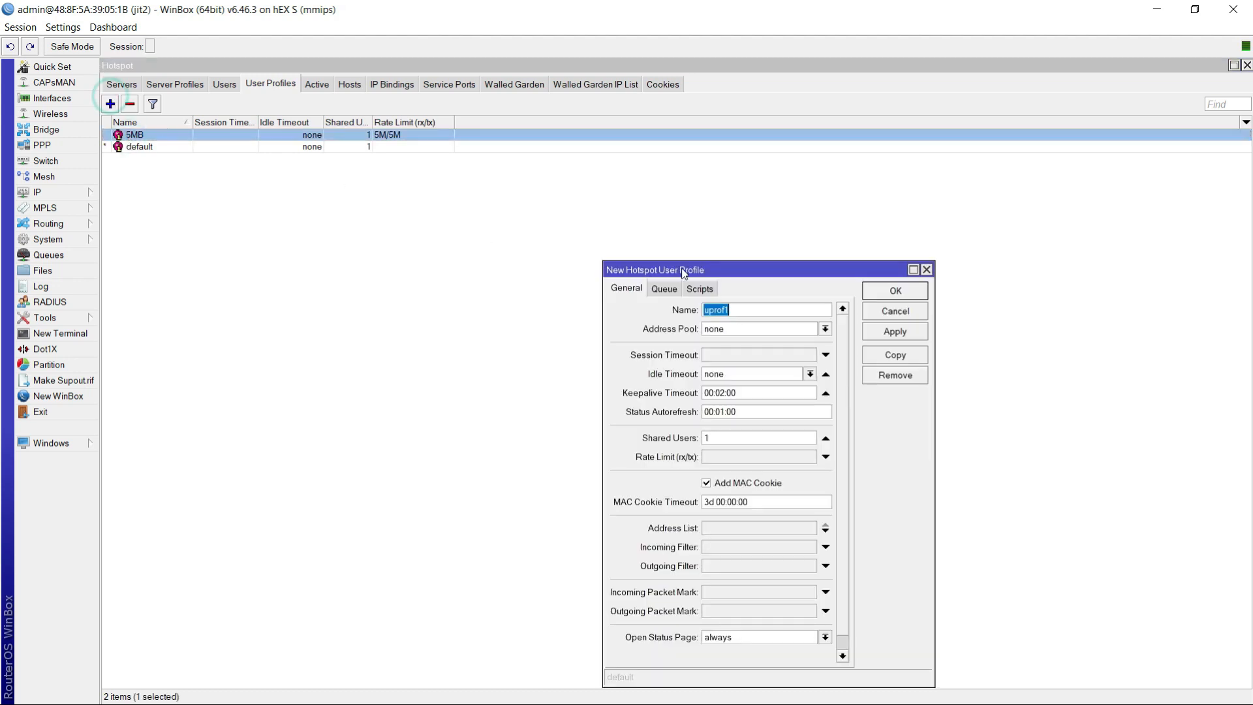
key("BackSpace")
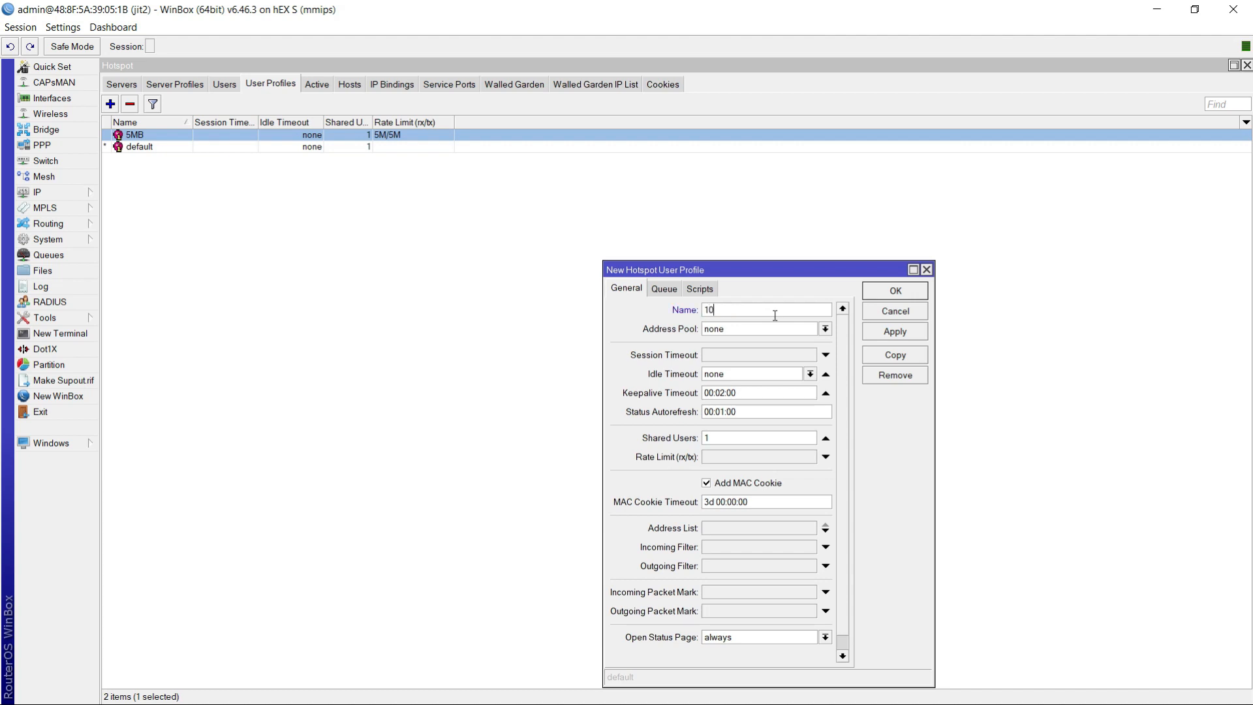
type("10M")
left_click(729, 456)
type("10M")
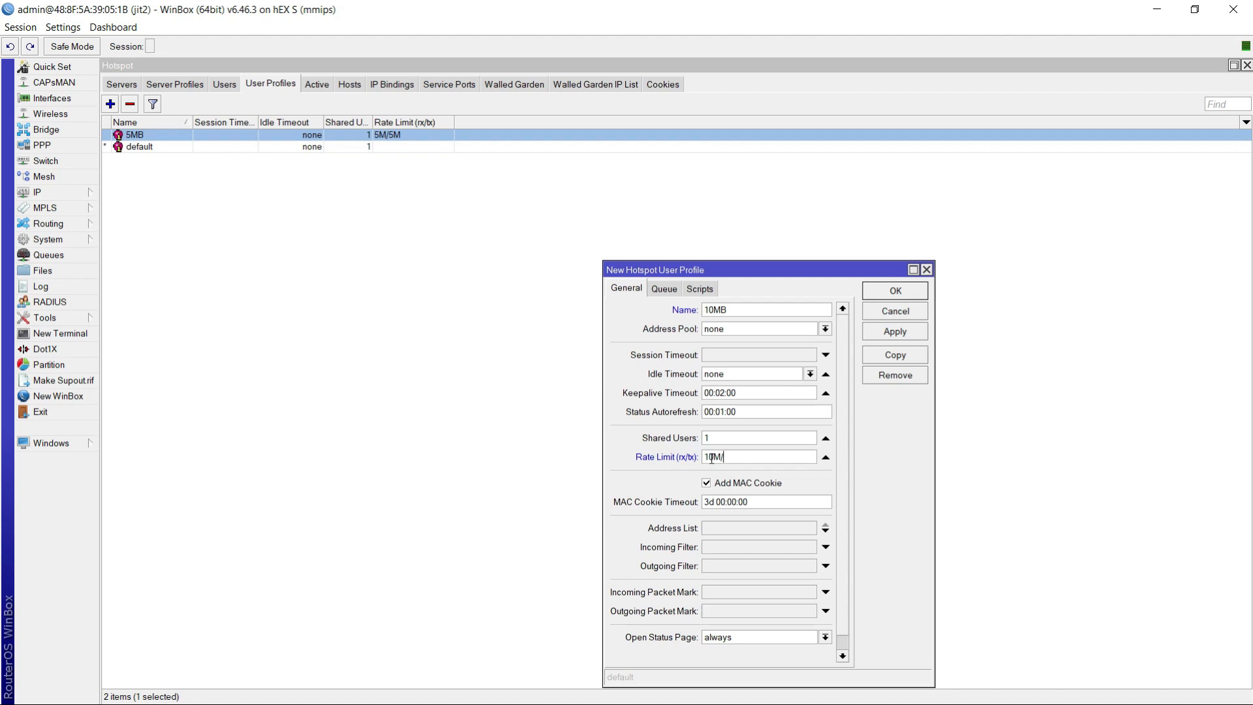
type("/10M")
left_click(905, 334)
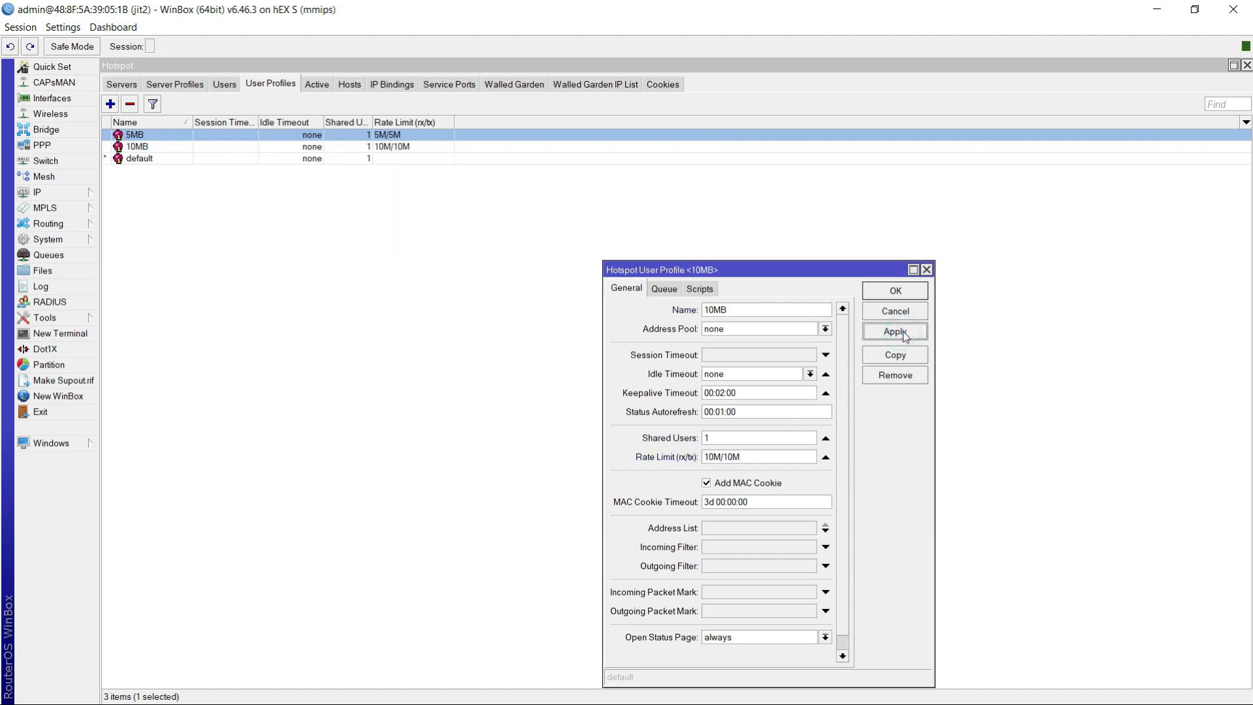
left_click(887, 329)
left_click(892, 291)
left_click(174, 152)
left_click(171, 135)
left_click(173, 149)
left_click(174, 135)
left_click(174, 148)
left_click(173, 134)
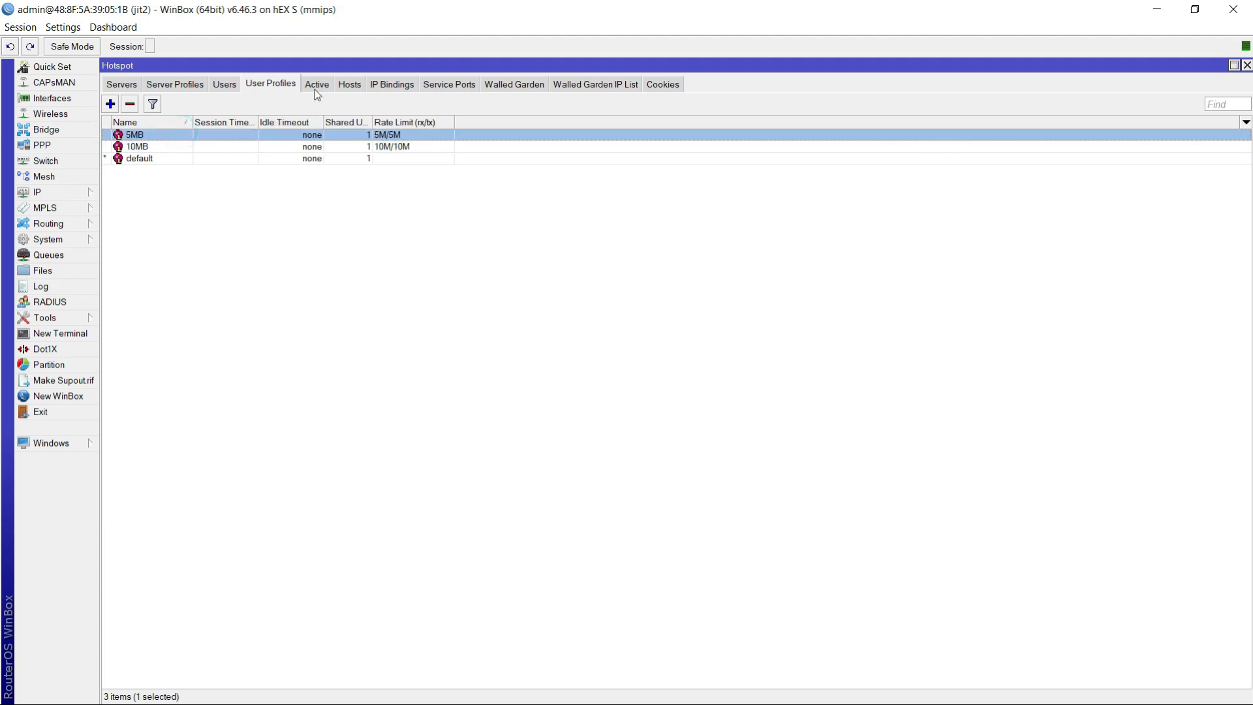
- Create a new hotspot user named jit1 on all servers and enter the user's password
left_click(223, 85)
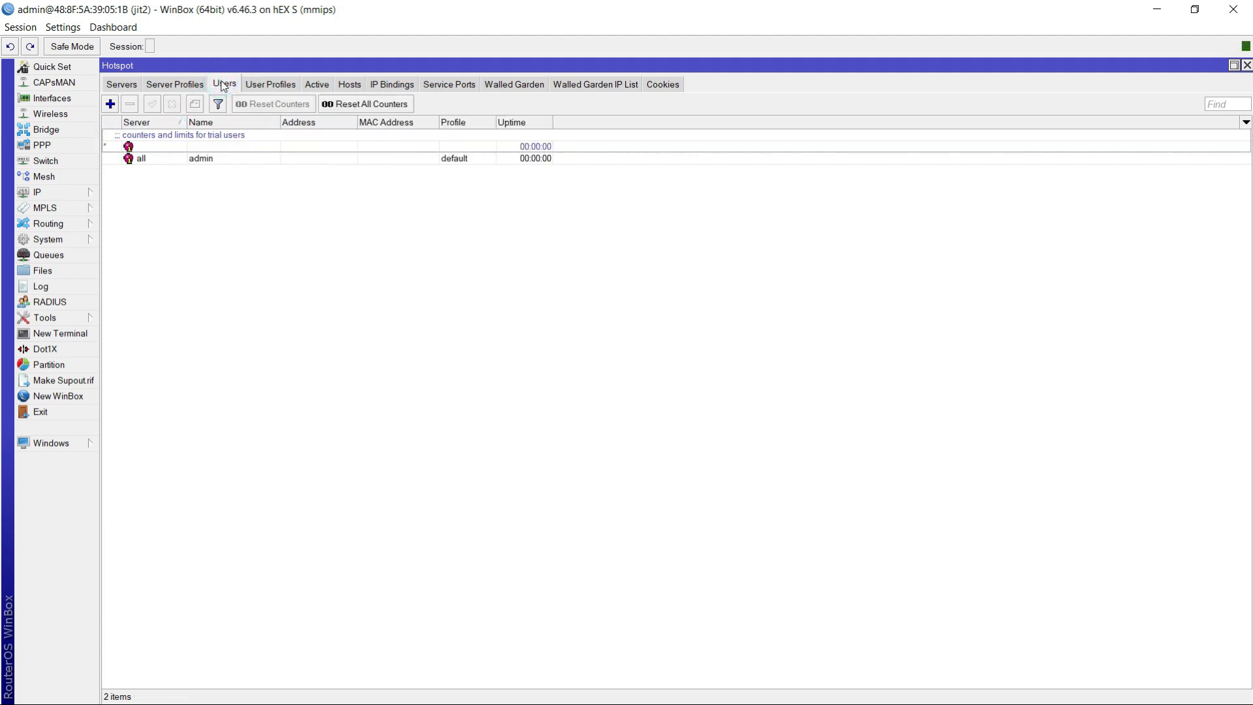
left_click(270, 85)
left_click(224, 84)
left_click(110, 104)
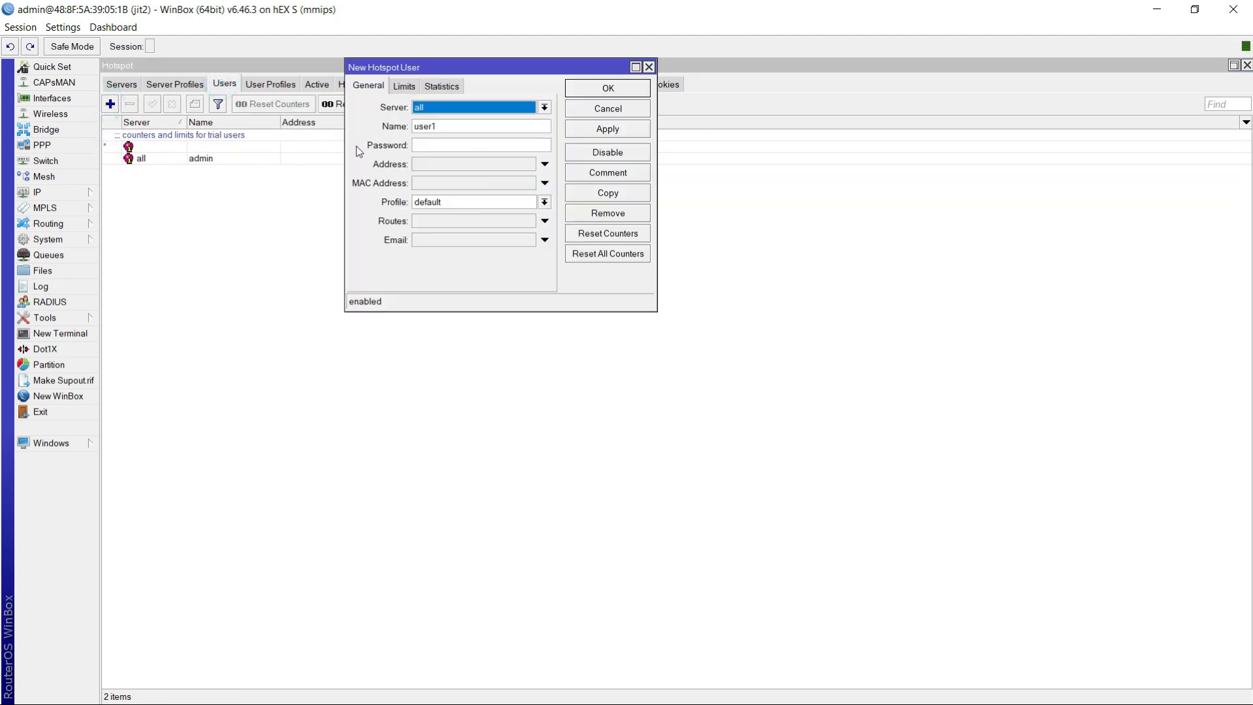
left_click(434, 107)
left_click(436, 137)
double_click(461, 128)
key("BackSpace")
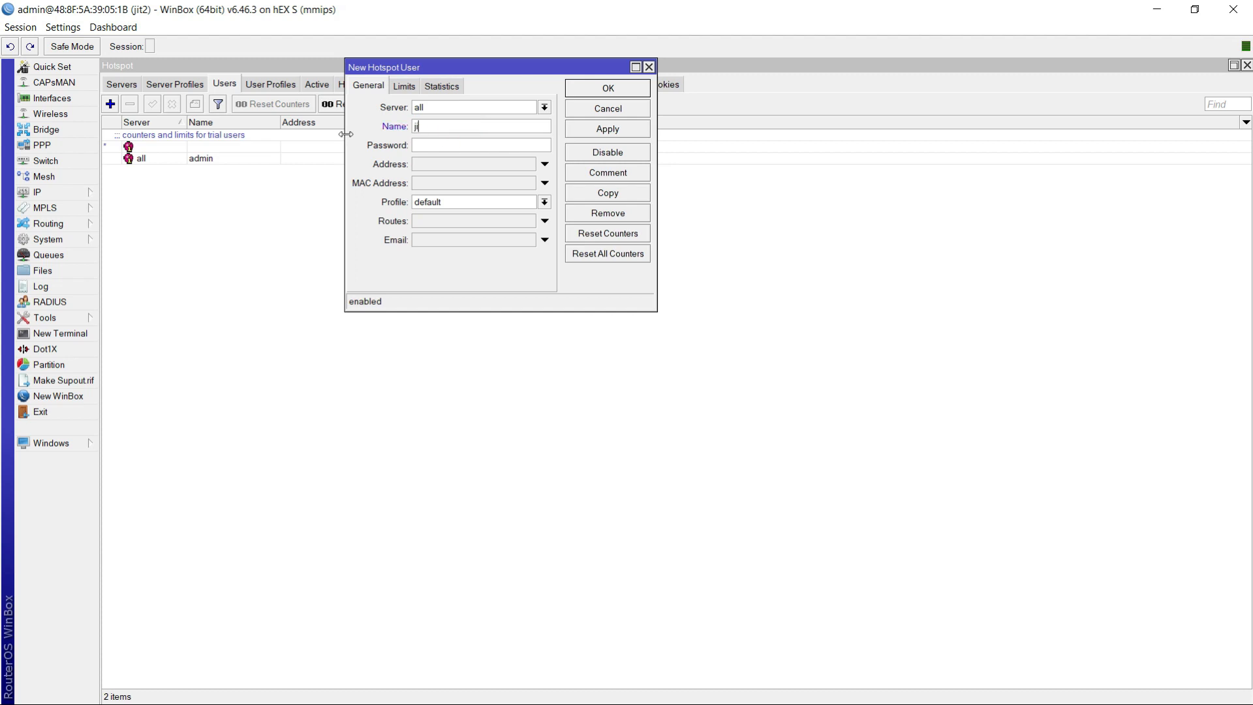
type("jit1")
left_click(432, 151)
type("1234")
- Assign the 5MB profile to user jit1 and save the user
left_click(492, 202)
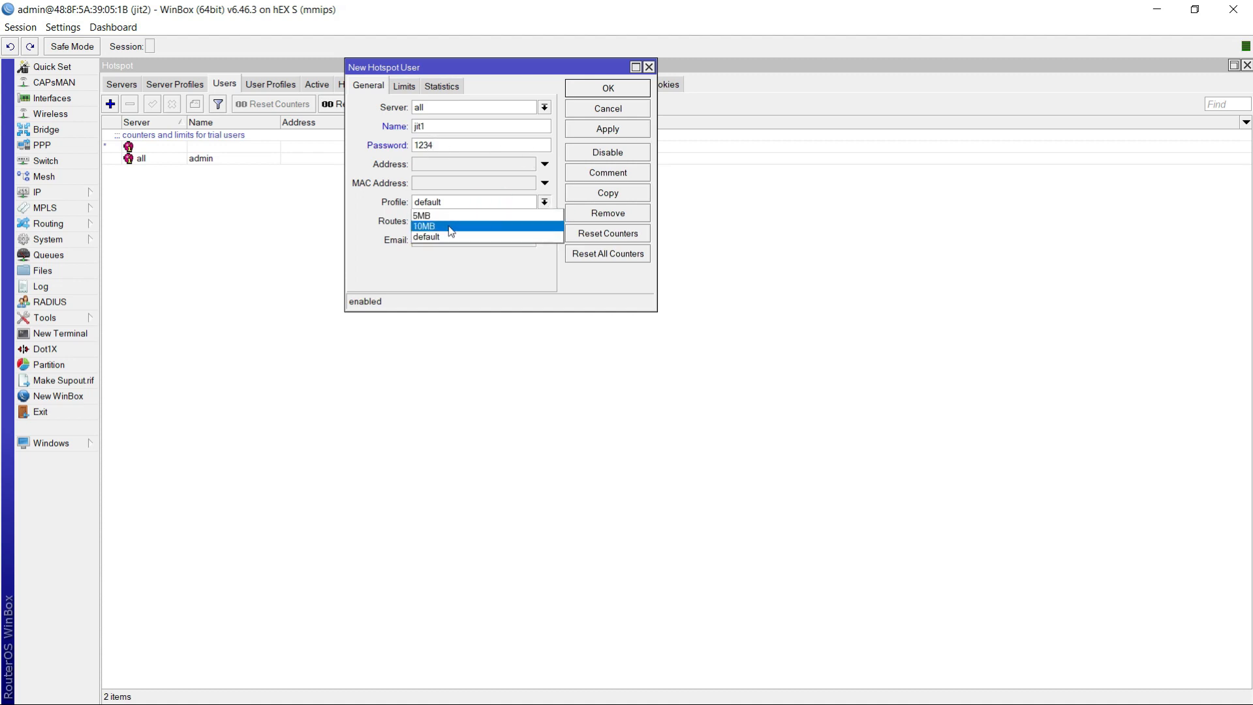
left_click(451, 227)
left_click(457, 202)
left_click(431, 215)
left_click(619, 132)
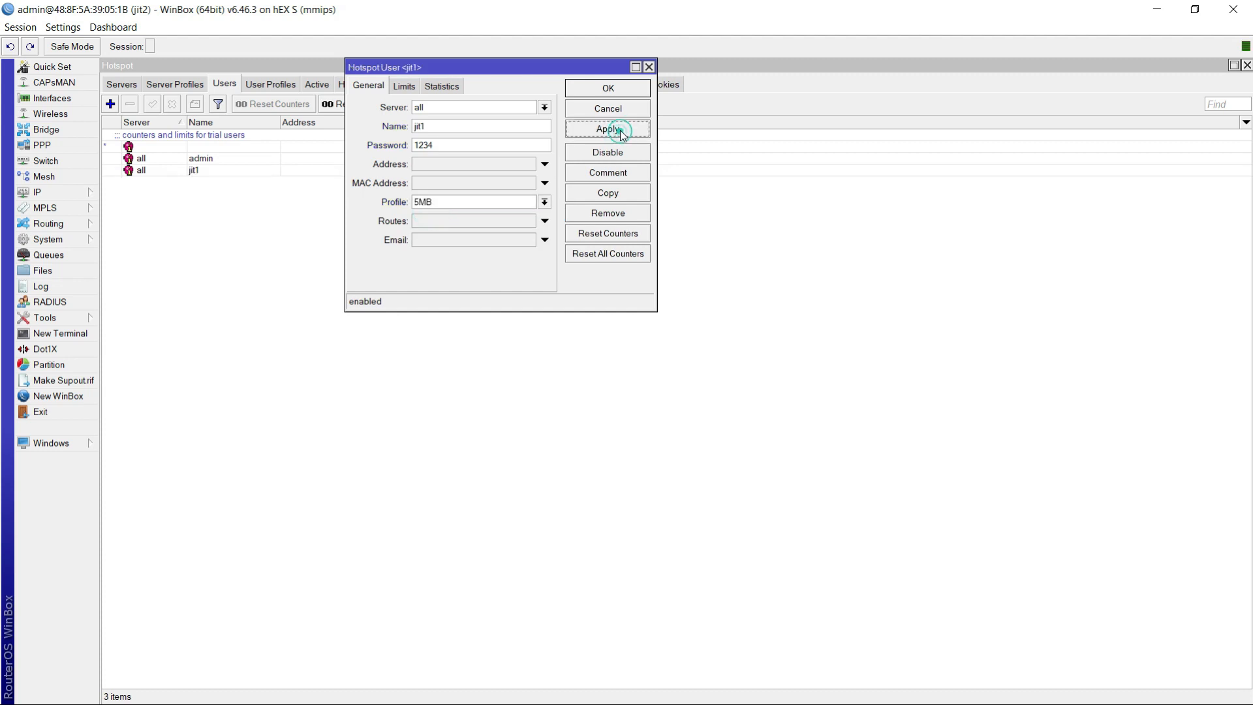
left_click(607, 88)
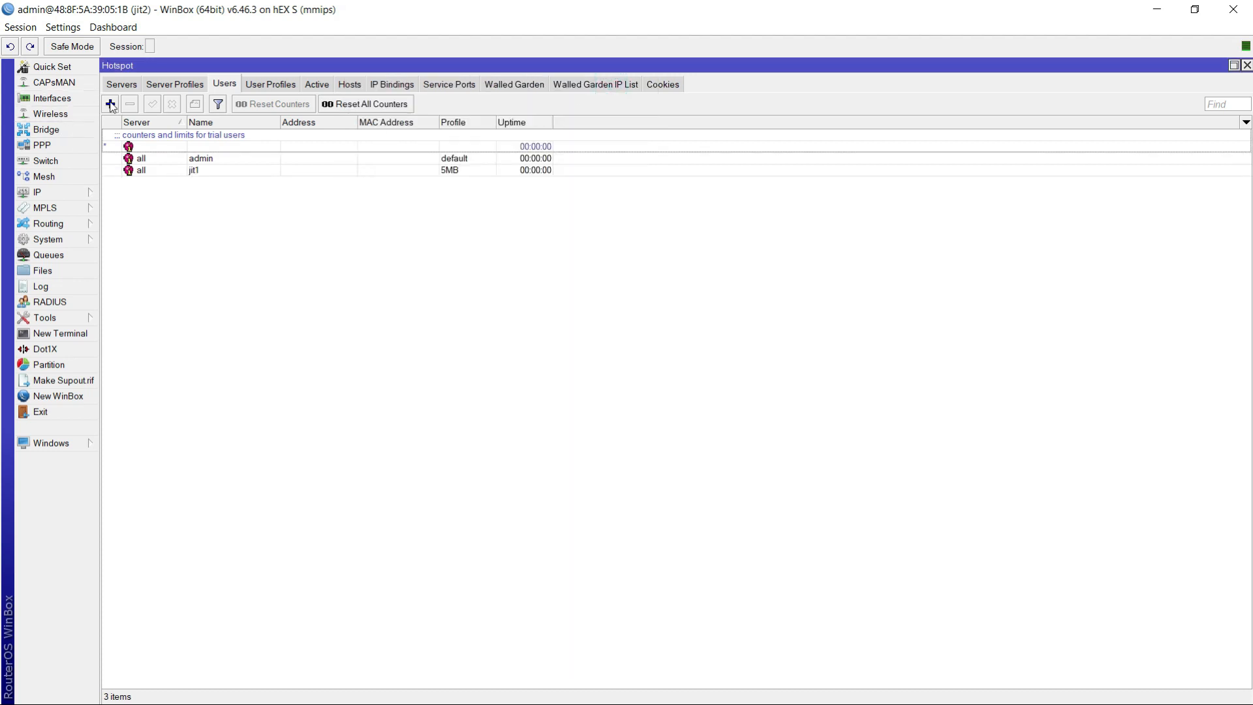
- Create a new hotspot user named jit2 on server hotspot1 and enter the user's password
left_click(111, 104)
left_click(435, 109)
left_click(434, 131)
type("jit2")
left_click(428, 149)
type("1234")
- Assign the 5MB profile to user jit2 and save the user
left_click(535, 202)
left_click(441, 214)
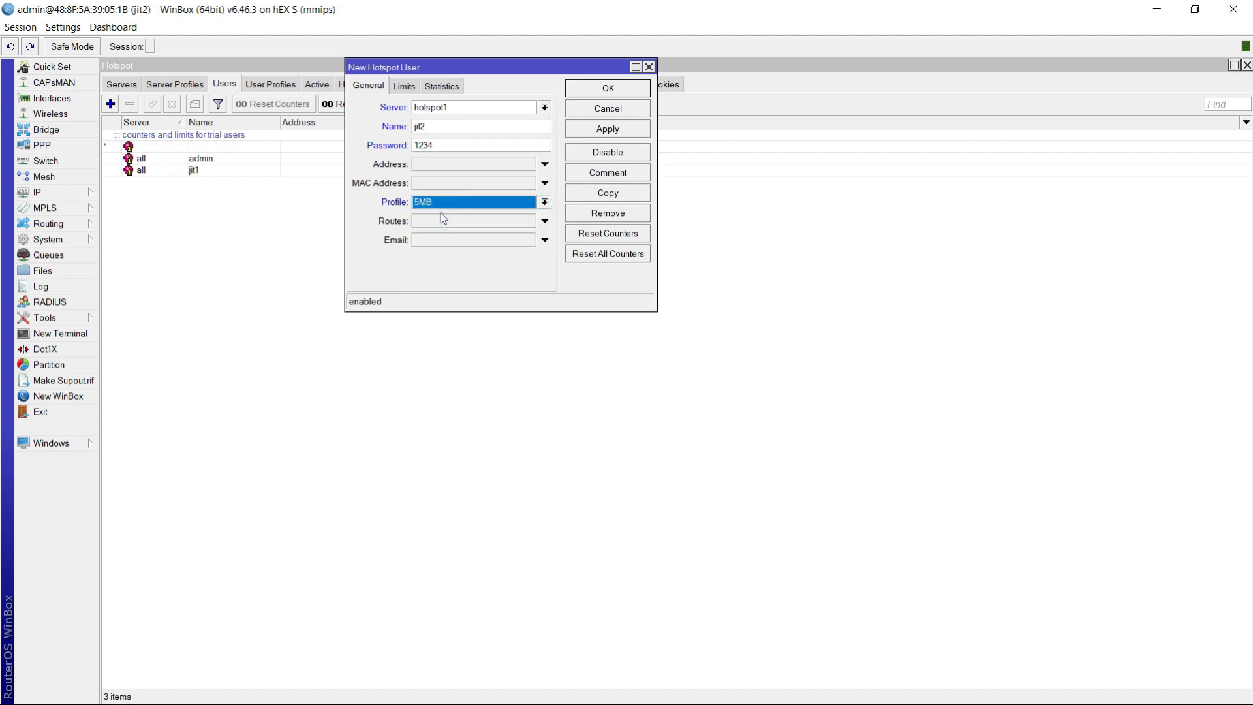
left_click(614, 127)
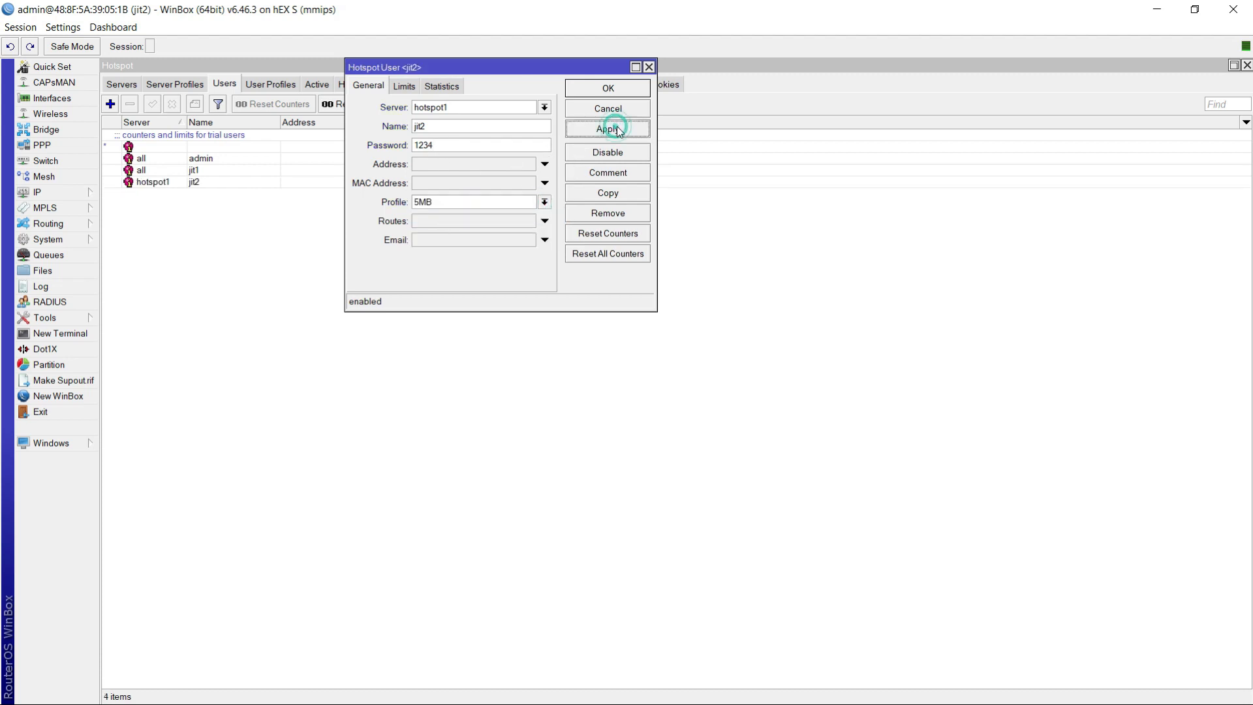
left_click(610, 87)
- Set user jit2's uptime limit to 100:00:00 and save the change
double_click(218, 182)
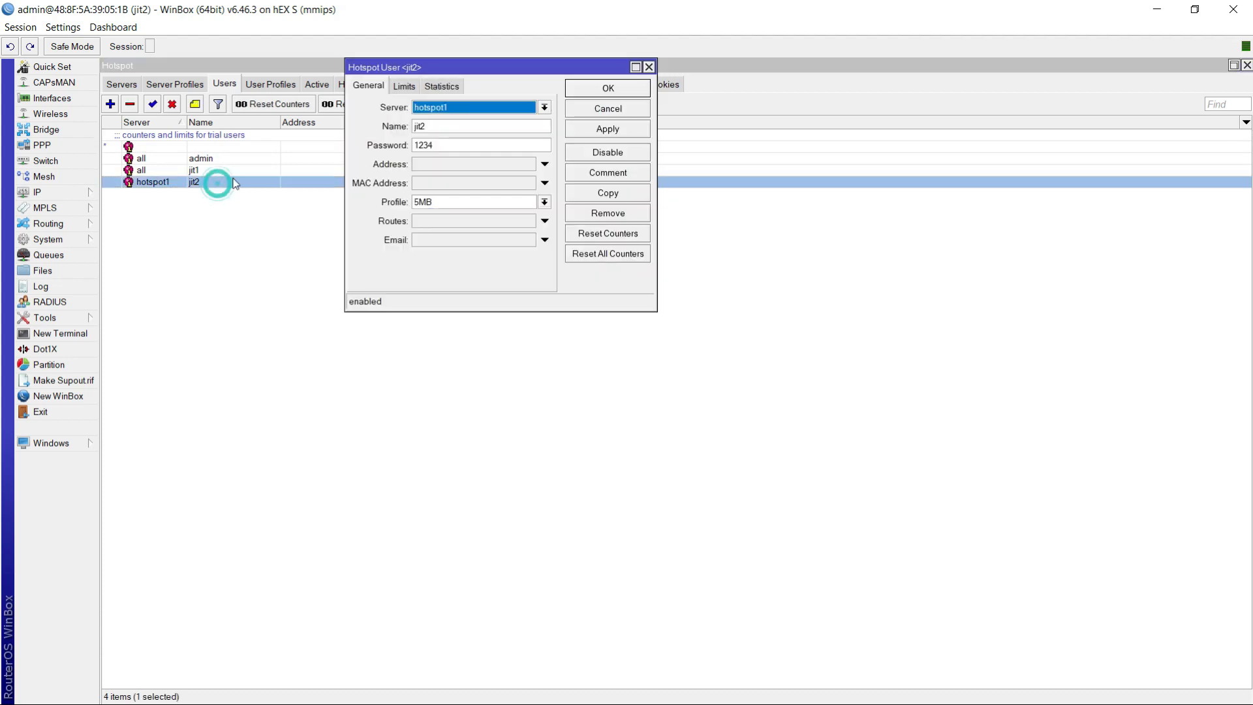
left_click(404, 86)
double_click(441, 108)
left_click(441, 107)
type("100:00:00")
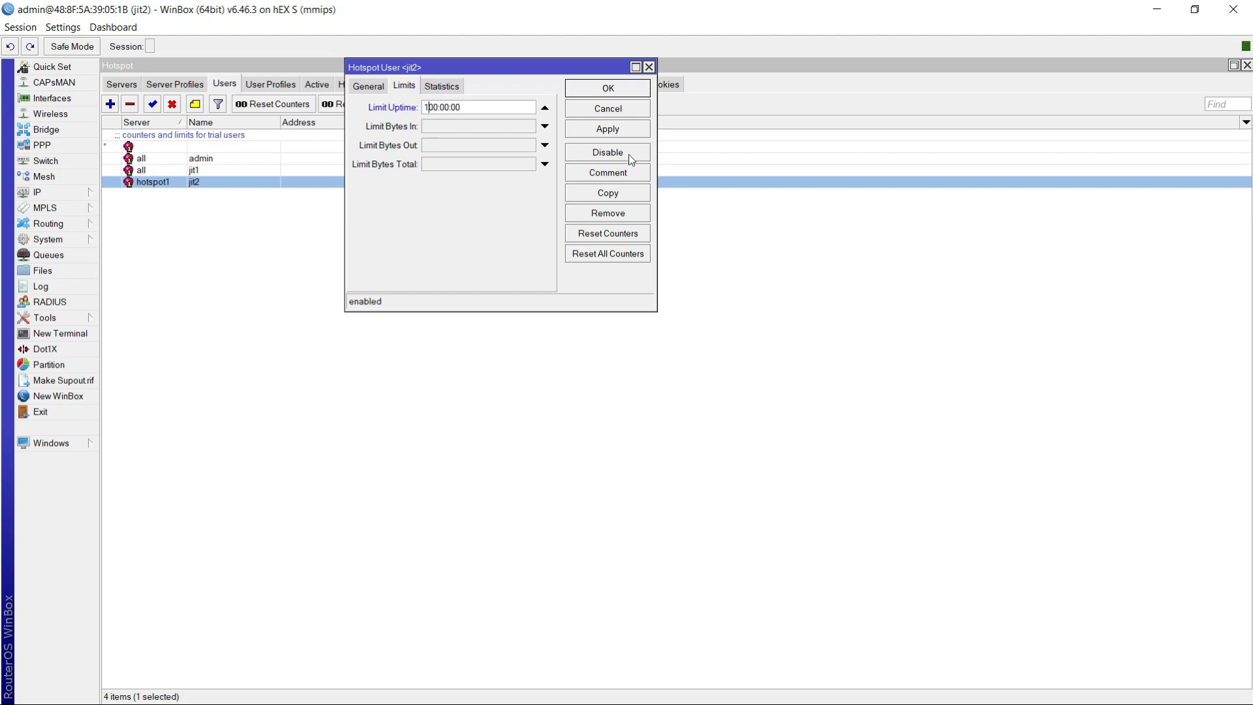
left_click(606, 129)
left_click(606, 89)
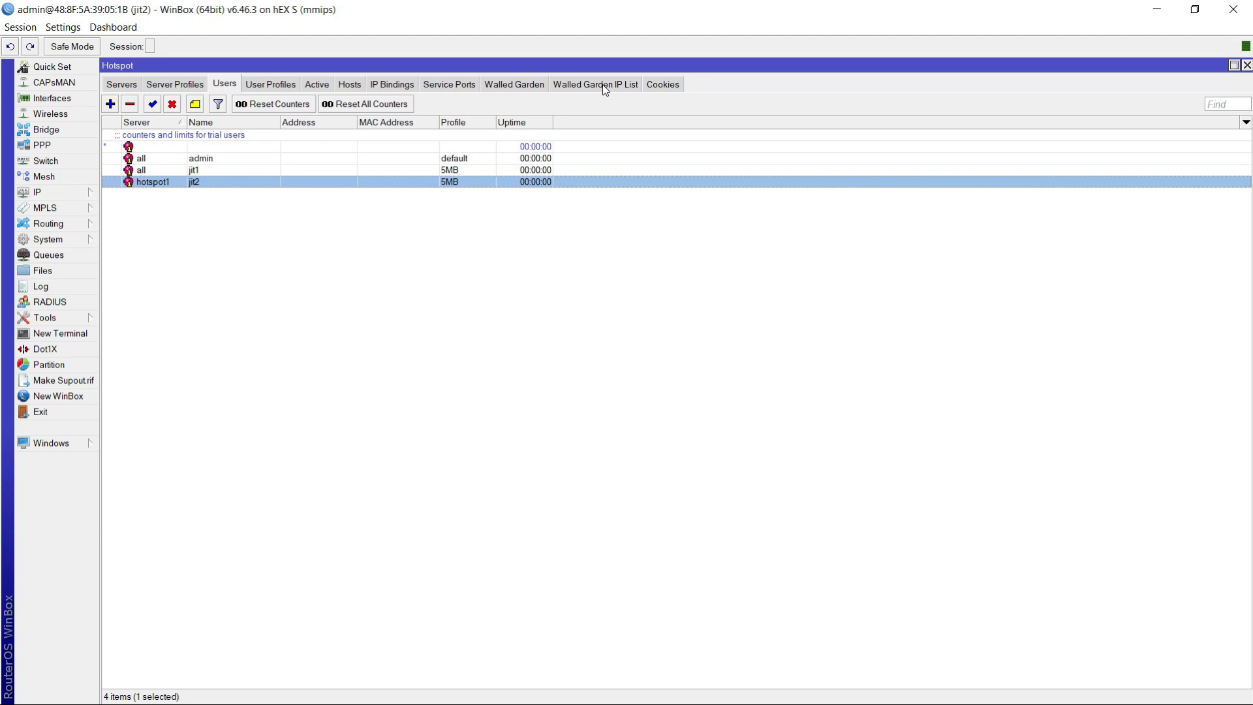
- Close WinBox, refresh the desktop and switch to the hotspot login page in Chrome
left_click(1234, 9)
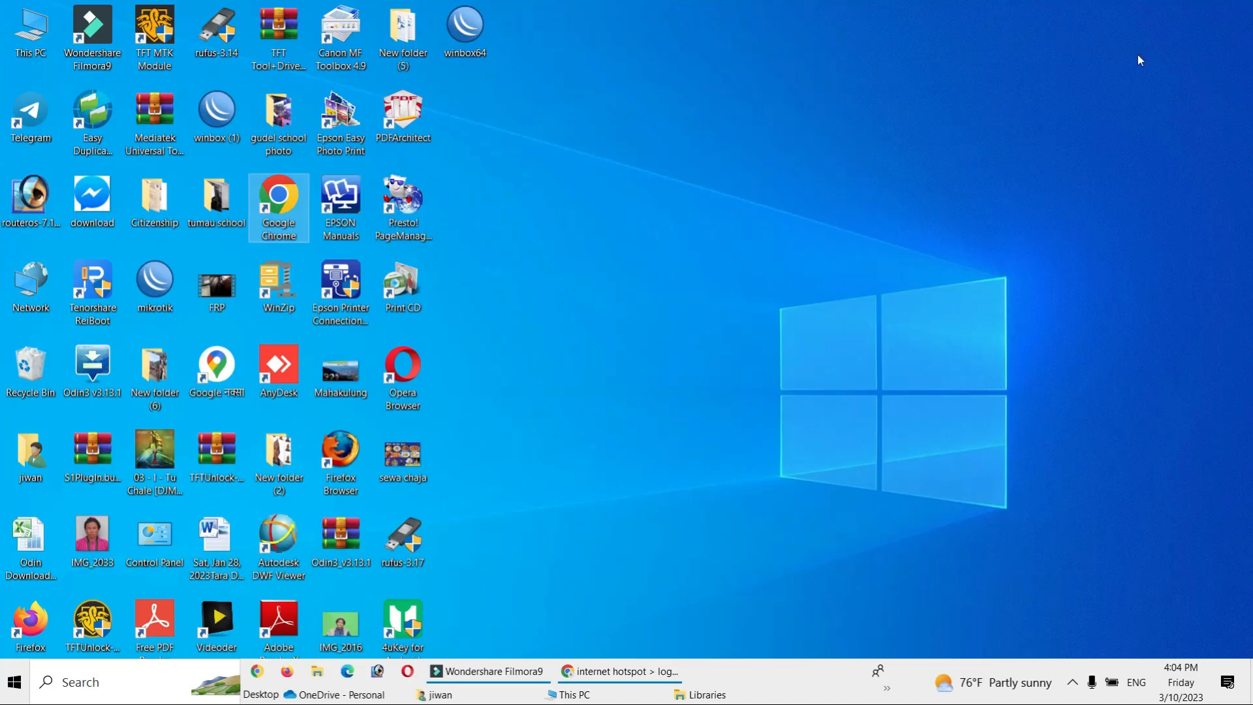
right_click(856, 168)
left_click(899, 217)
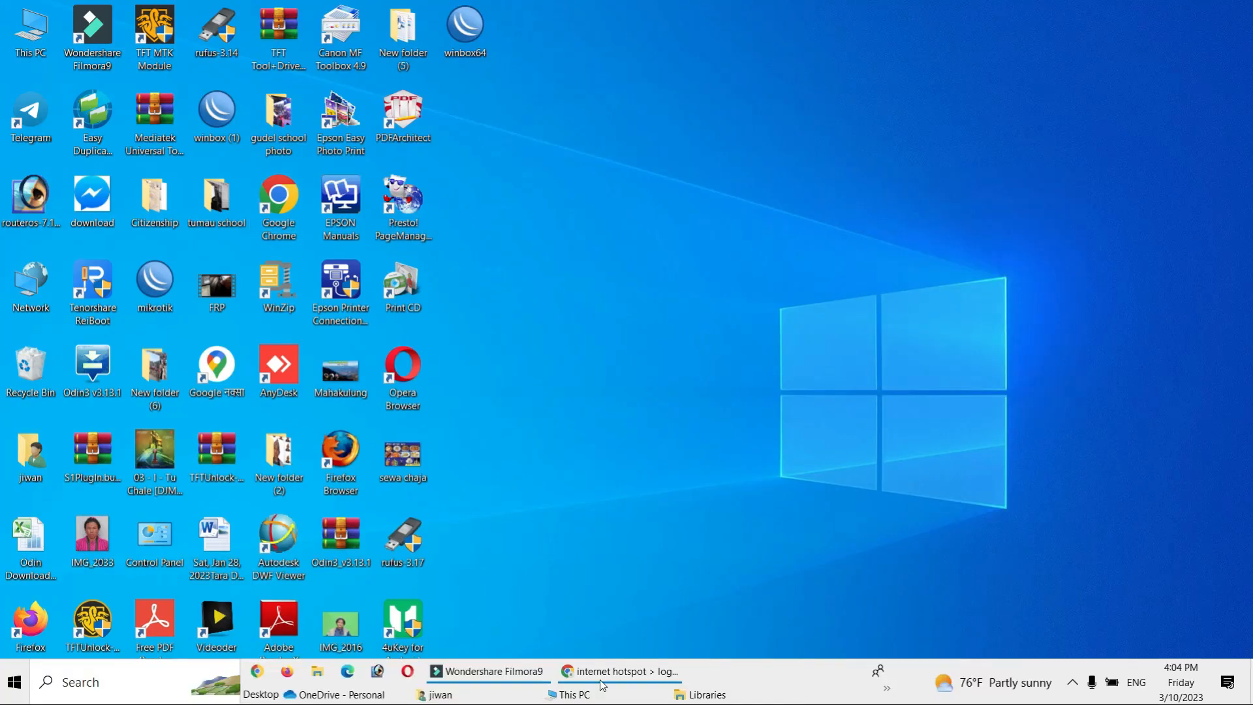
left_click(610, 676)
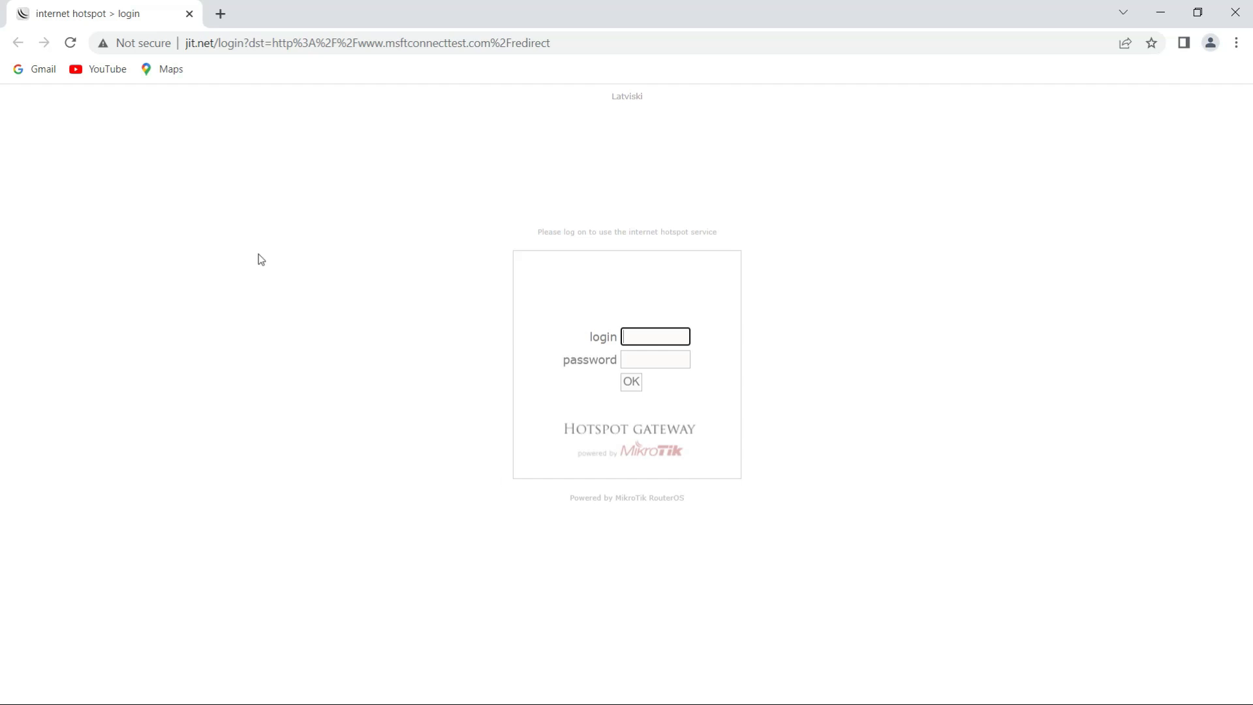
- Try to open jit.net in a new browser tab
left_click(196, 46)
left_click(221, 14)
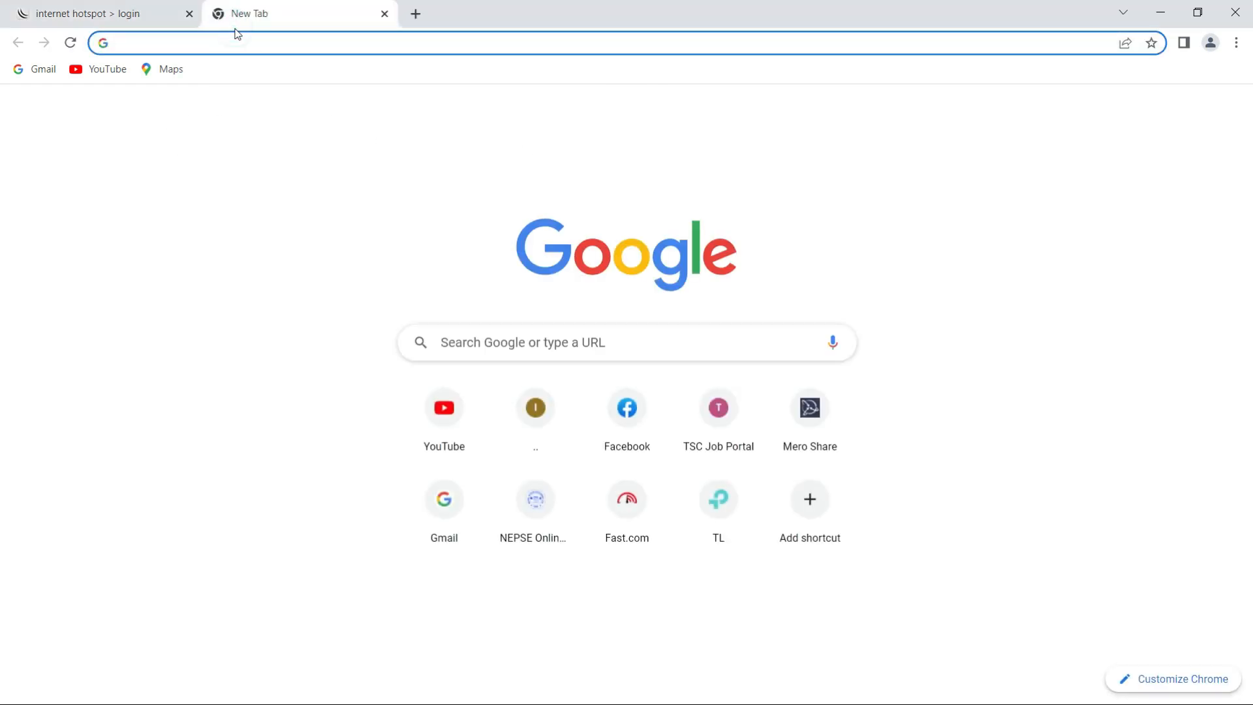
type("jit")
key("Return")
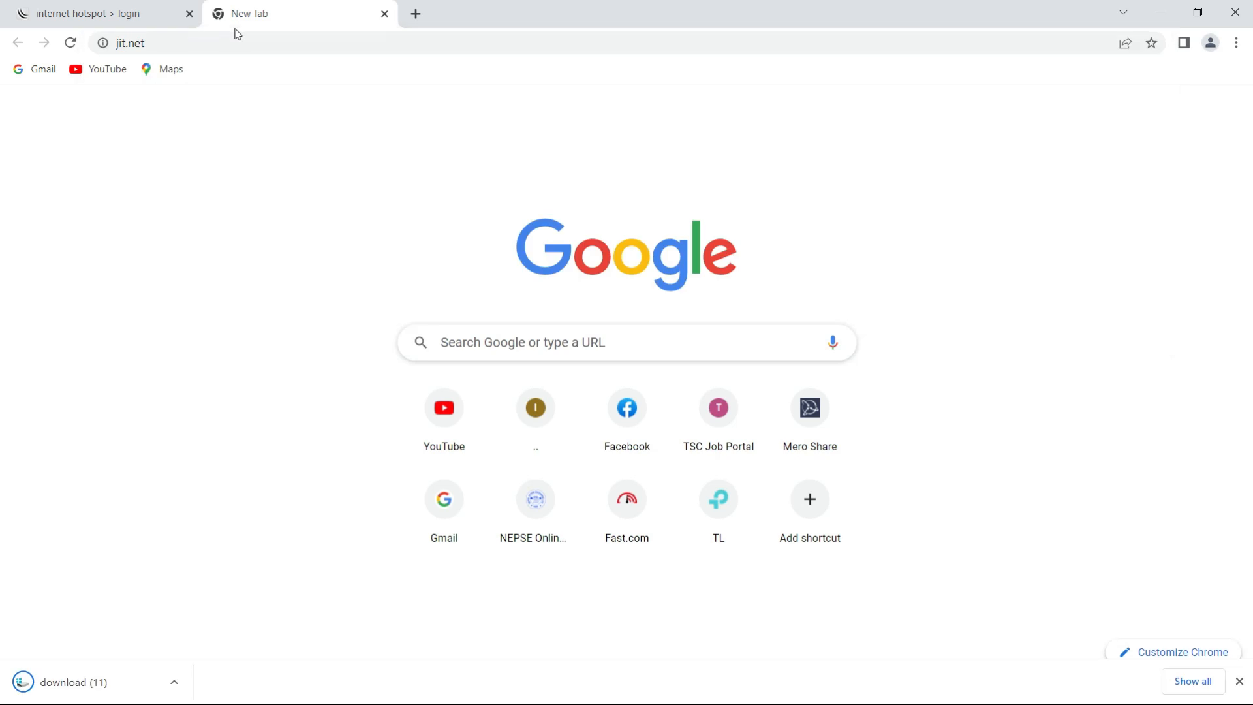
left_click(139, 43)
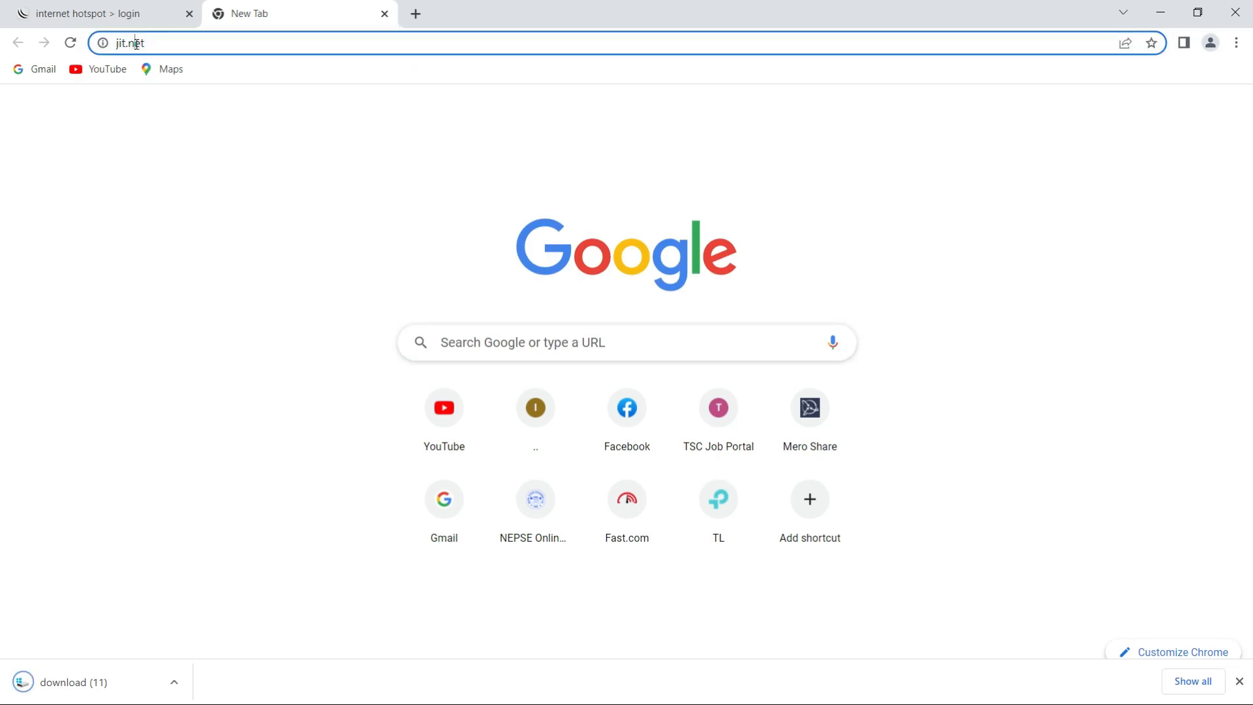
key("Return")
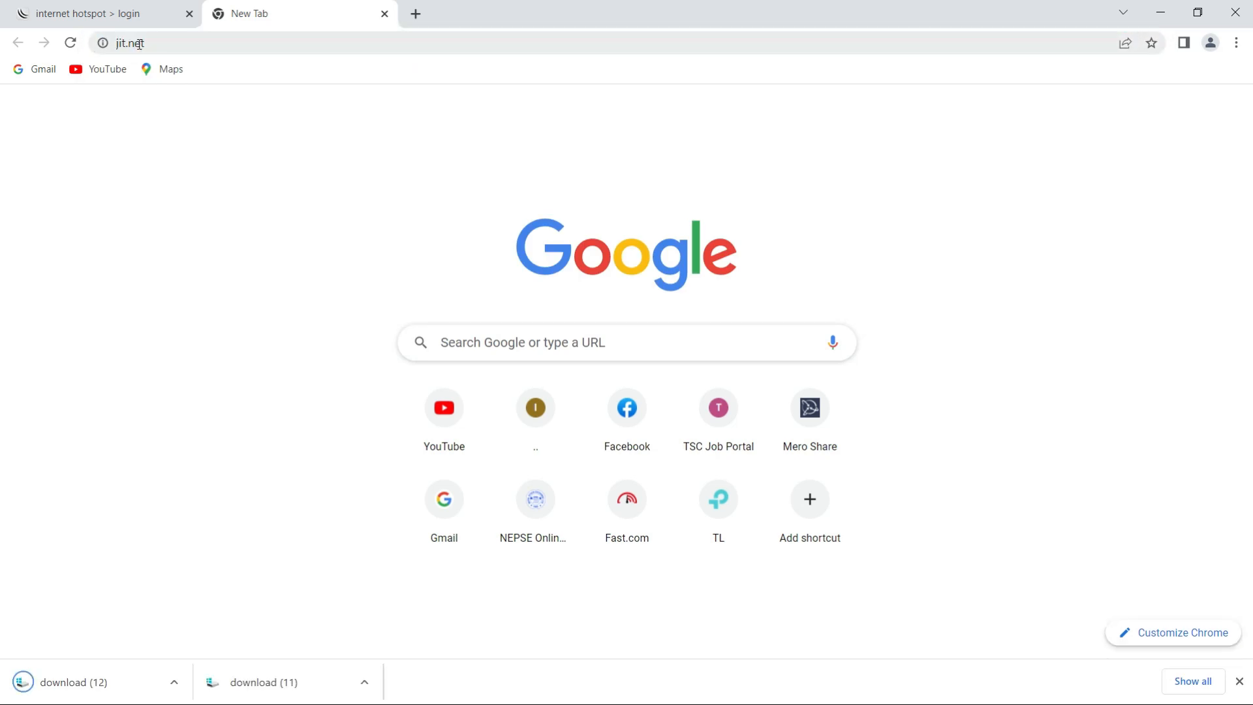
- Log in on the hotspot login page as jit1 with the user's password
left_click(114, 11)
left_click(649, 336)
left_click(649, 336)
type("jit")
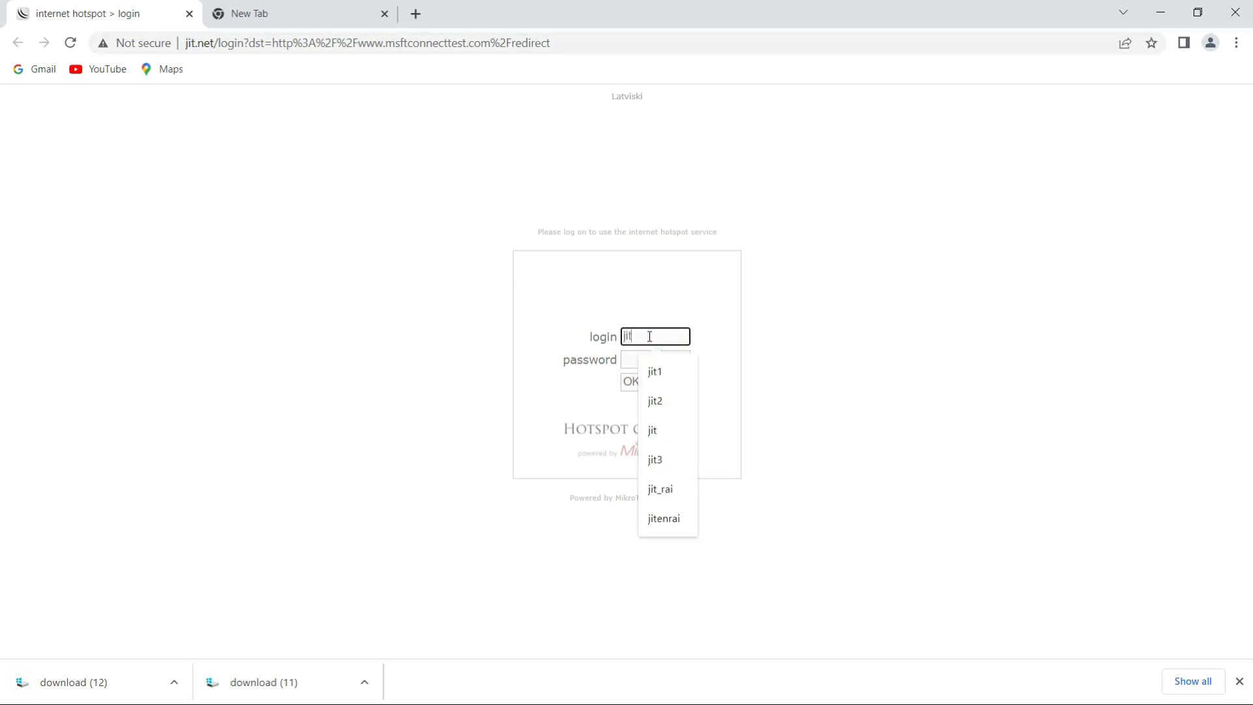
left_click(655, 371)
left_click(645, 358)
type("*")
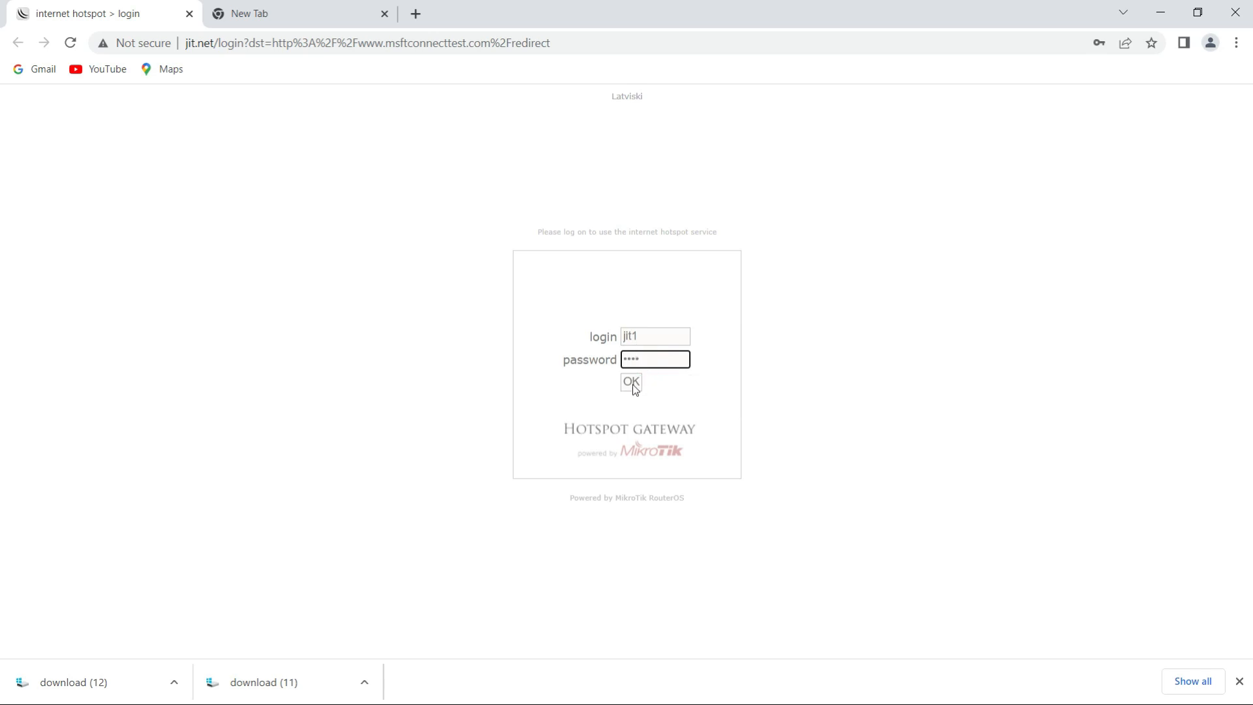
left_click(634, 387)
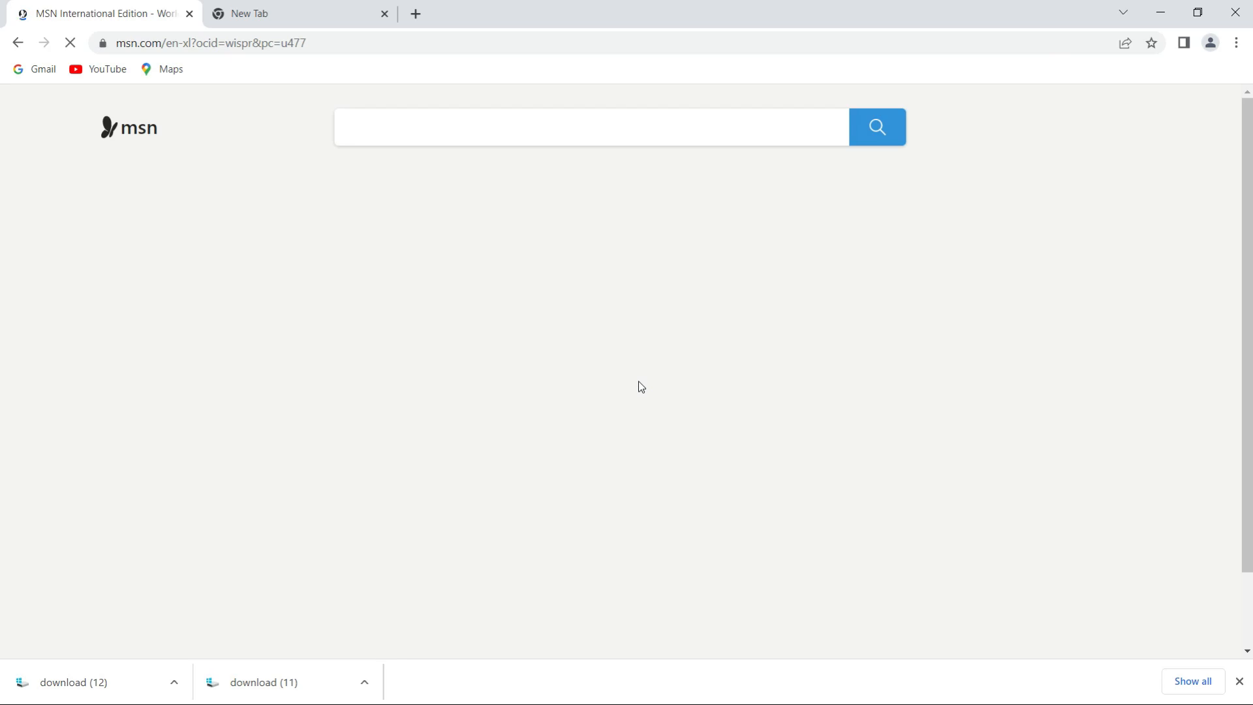
- Open YouTube to test internet access through the hotspot, and close the browser
left_click(101, 69)
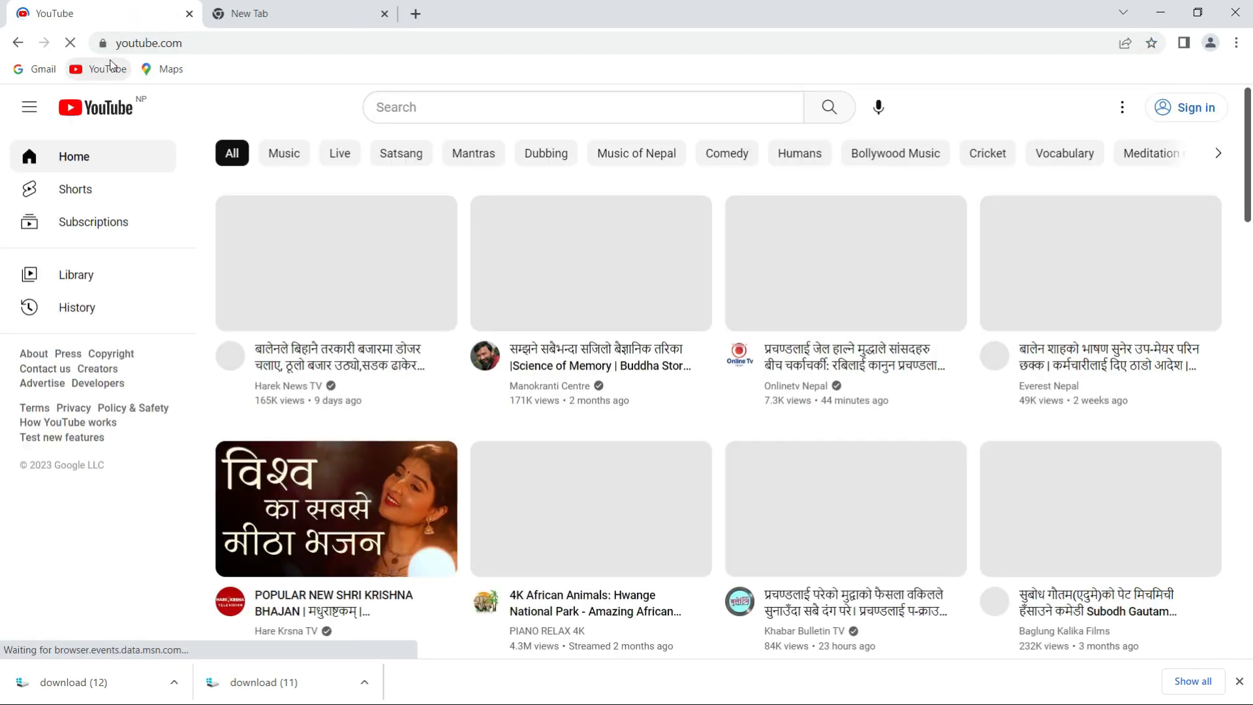
left_click(302, 16)
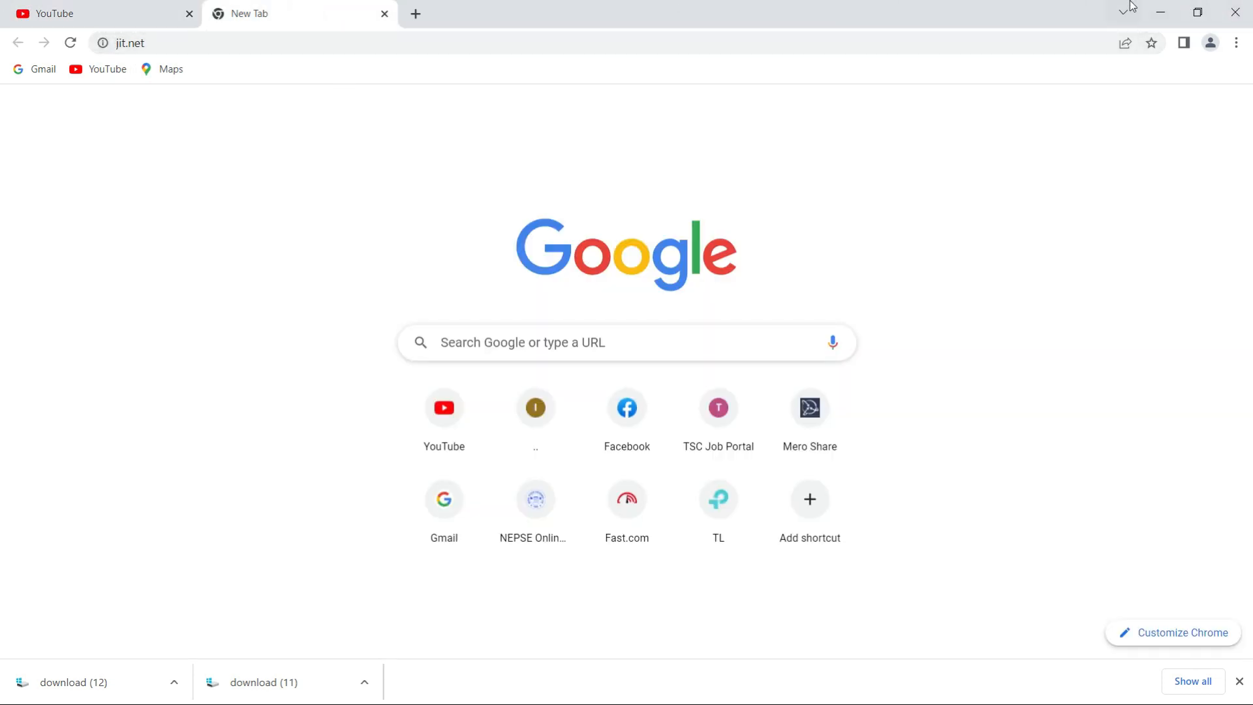
left_click(1249, 6)
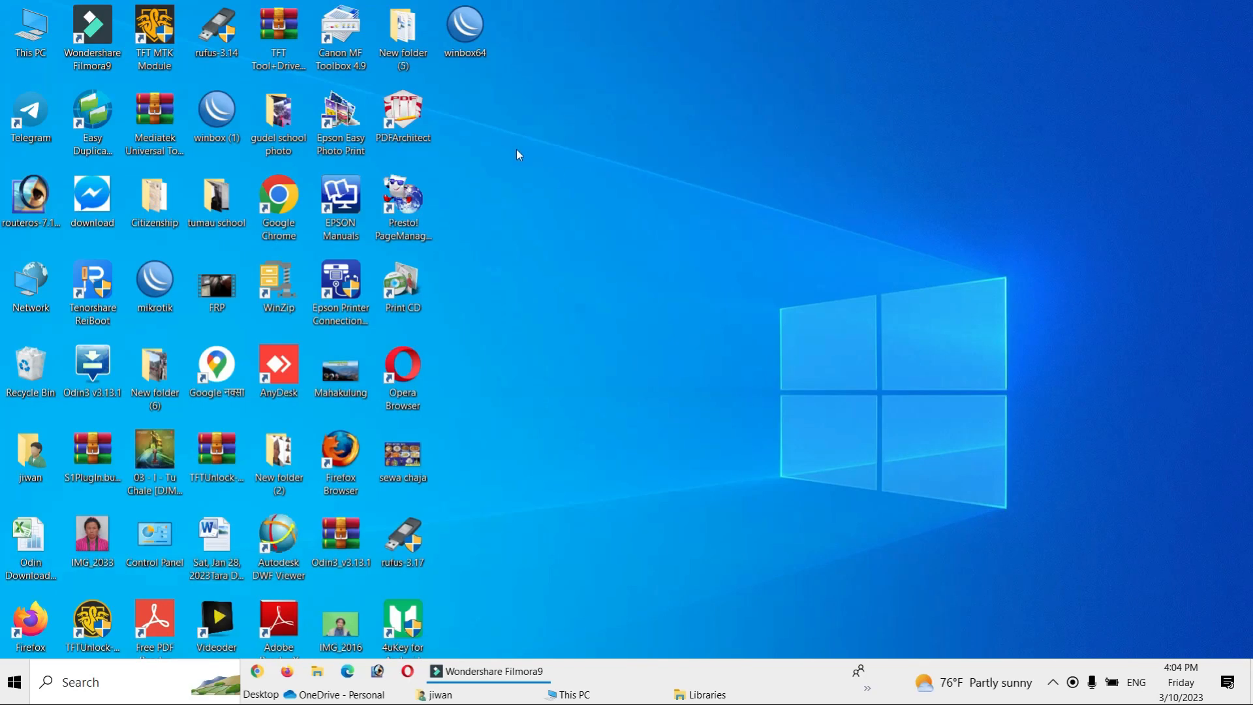
- Open WinBox, refresh the neighbor list and connect to the jit2 router as admin
double_click(467, 46)
left_click(43, 274)
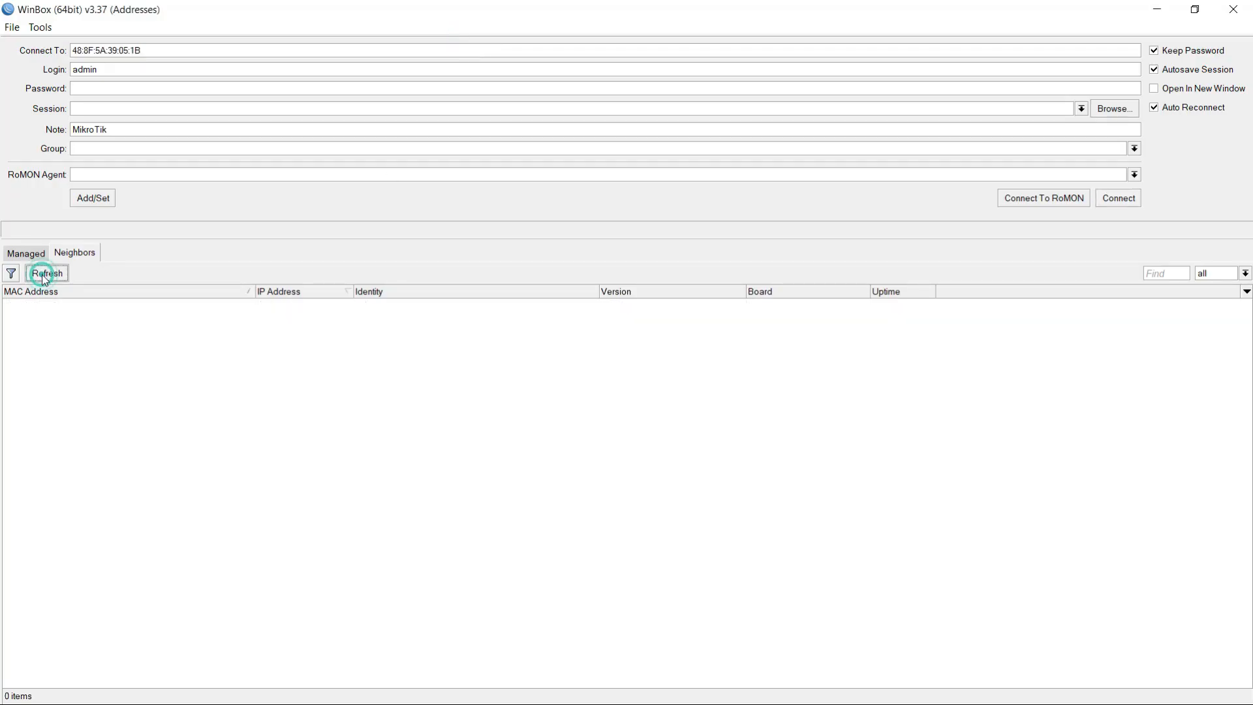
left_click(44, 304)
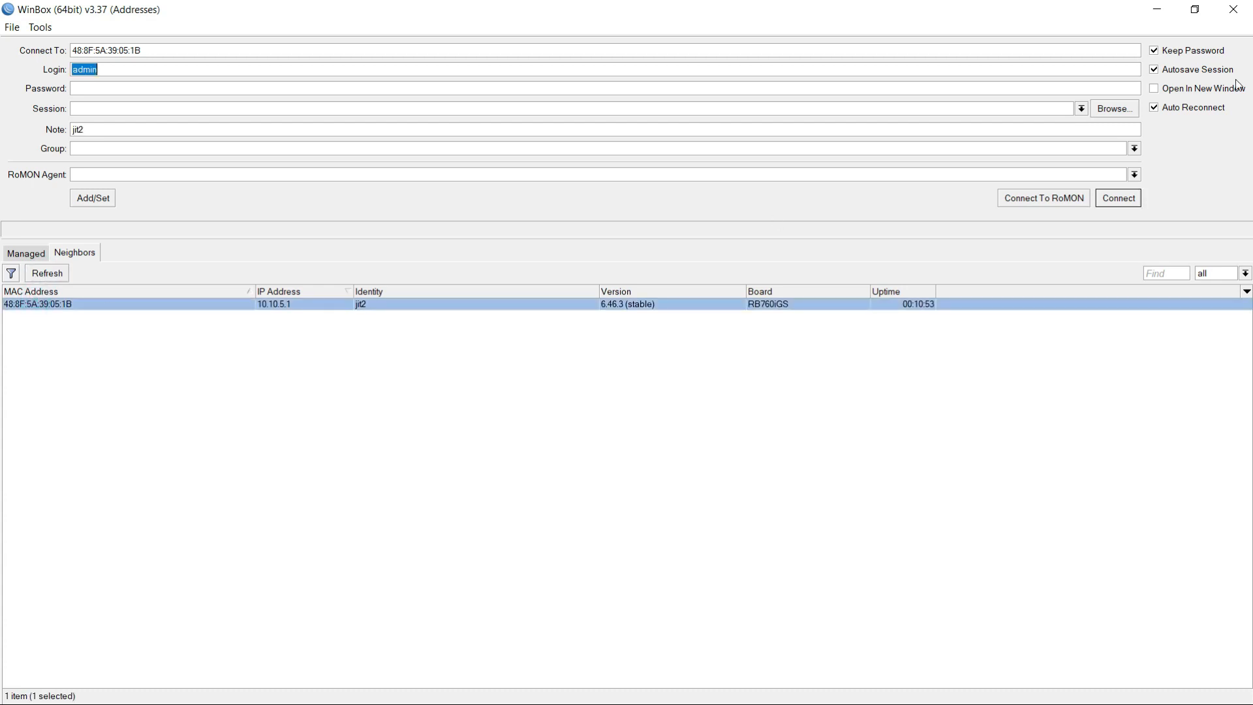
left_click(1123, 200)
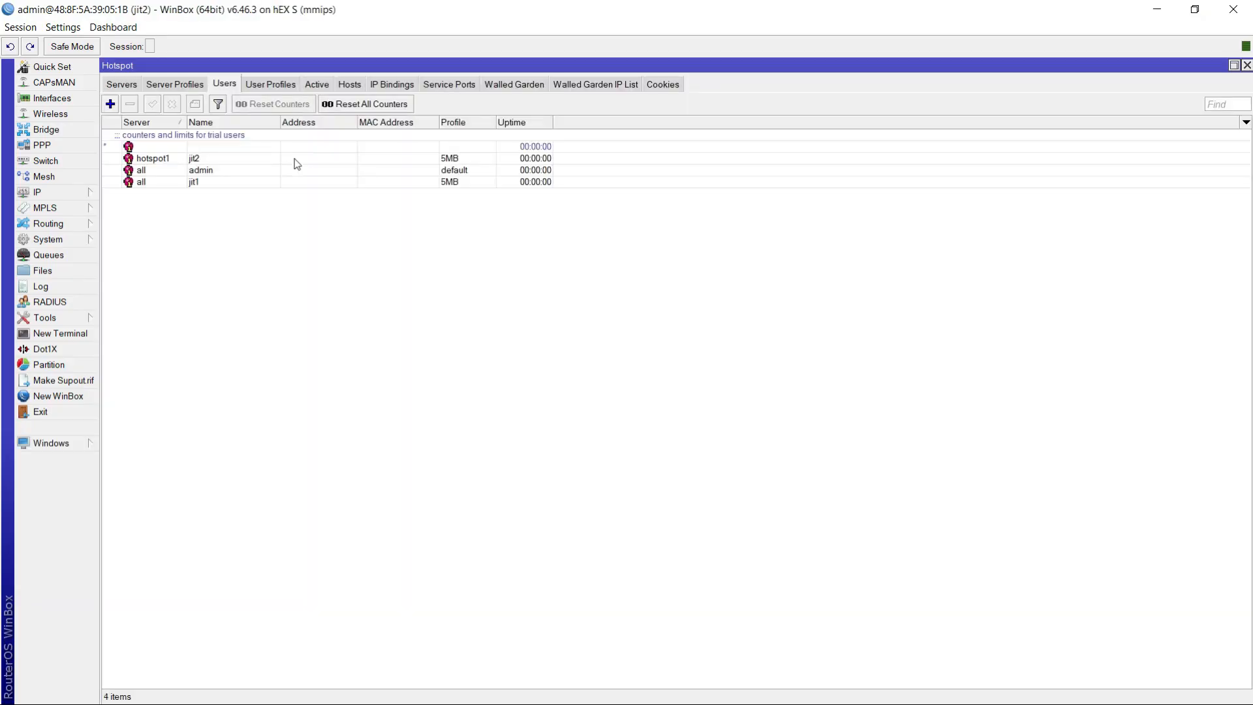
- Check the active hotspot sessions for user jit1's connection
left_click(234, 161)
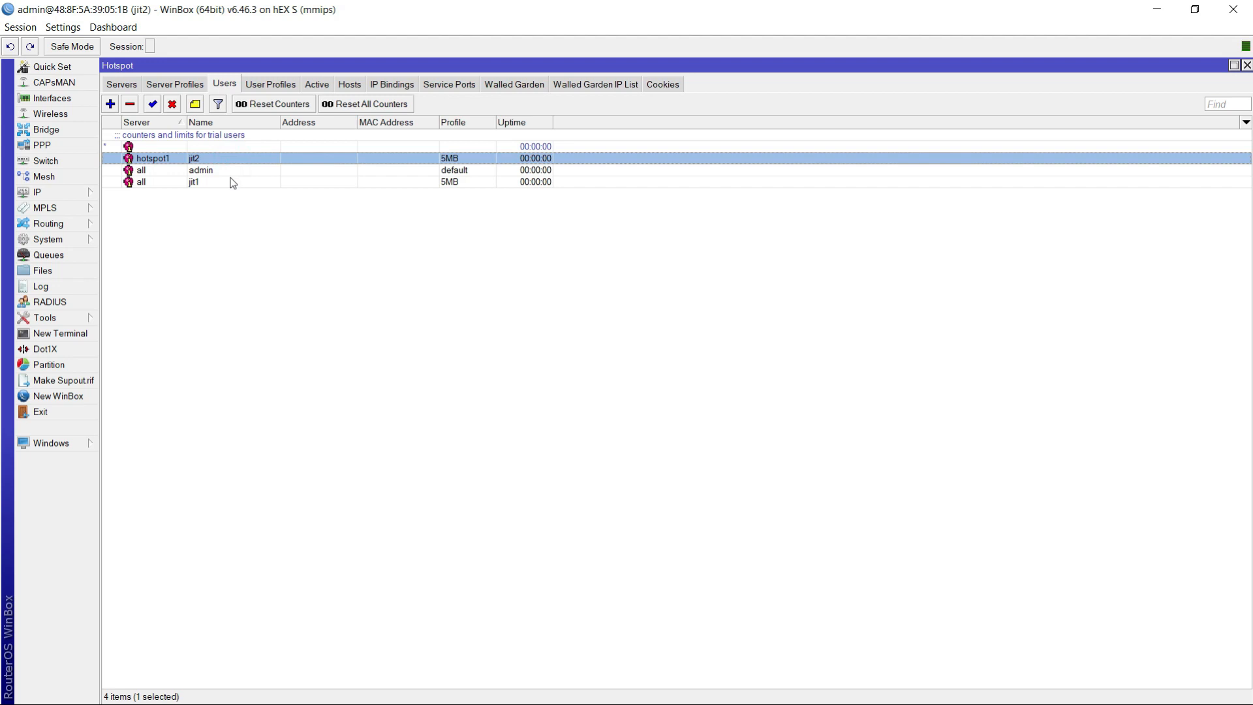
left_click(314, 89)
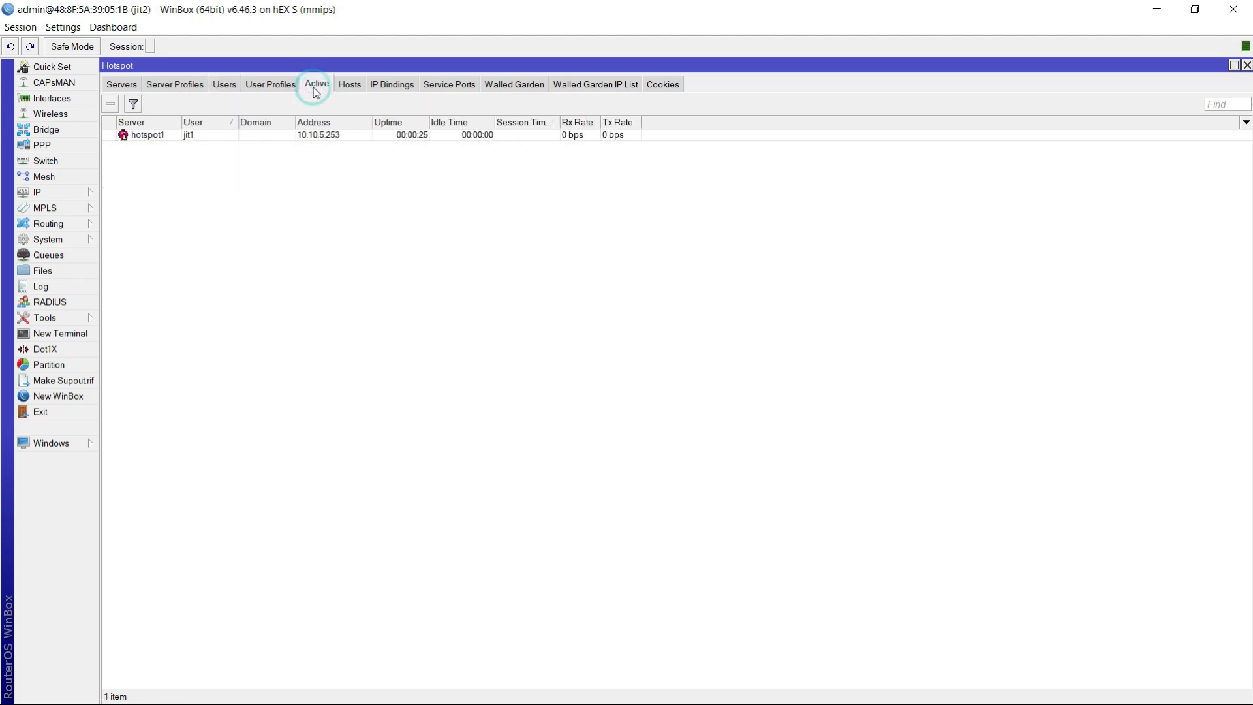
left_click(409, 135)
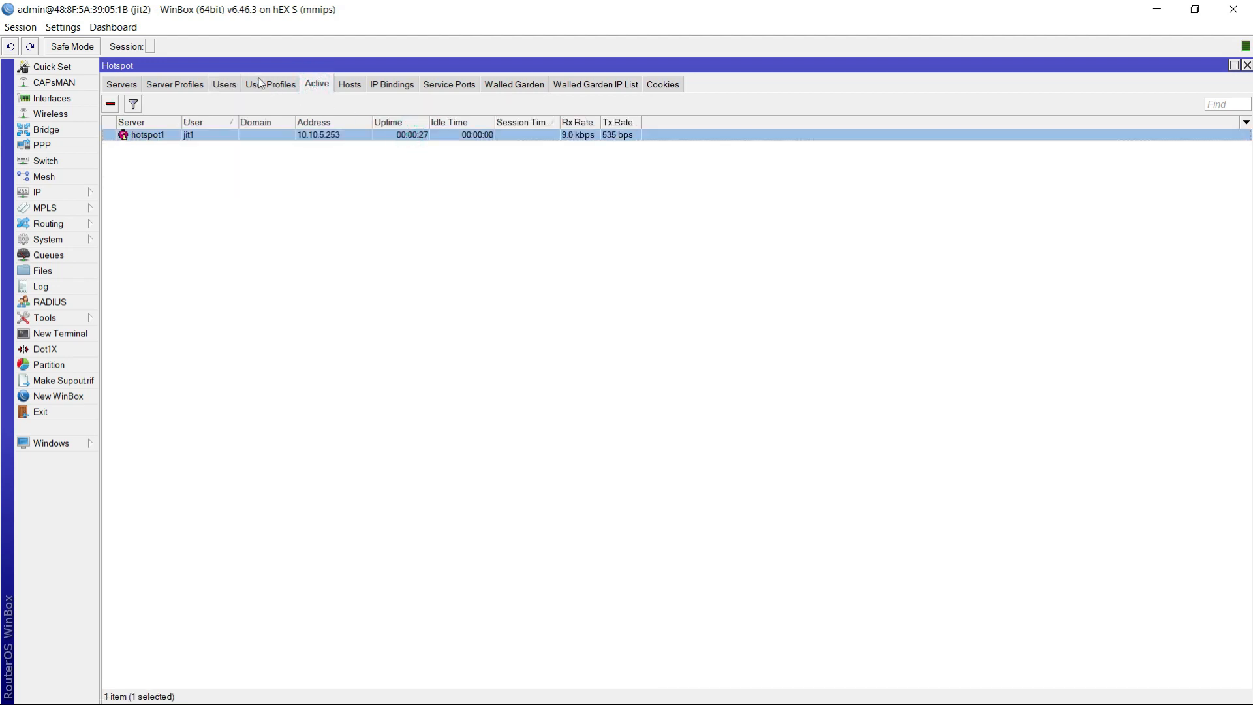
- Remove user jit1 from the hotspot users
left_click(225, 85)
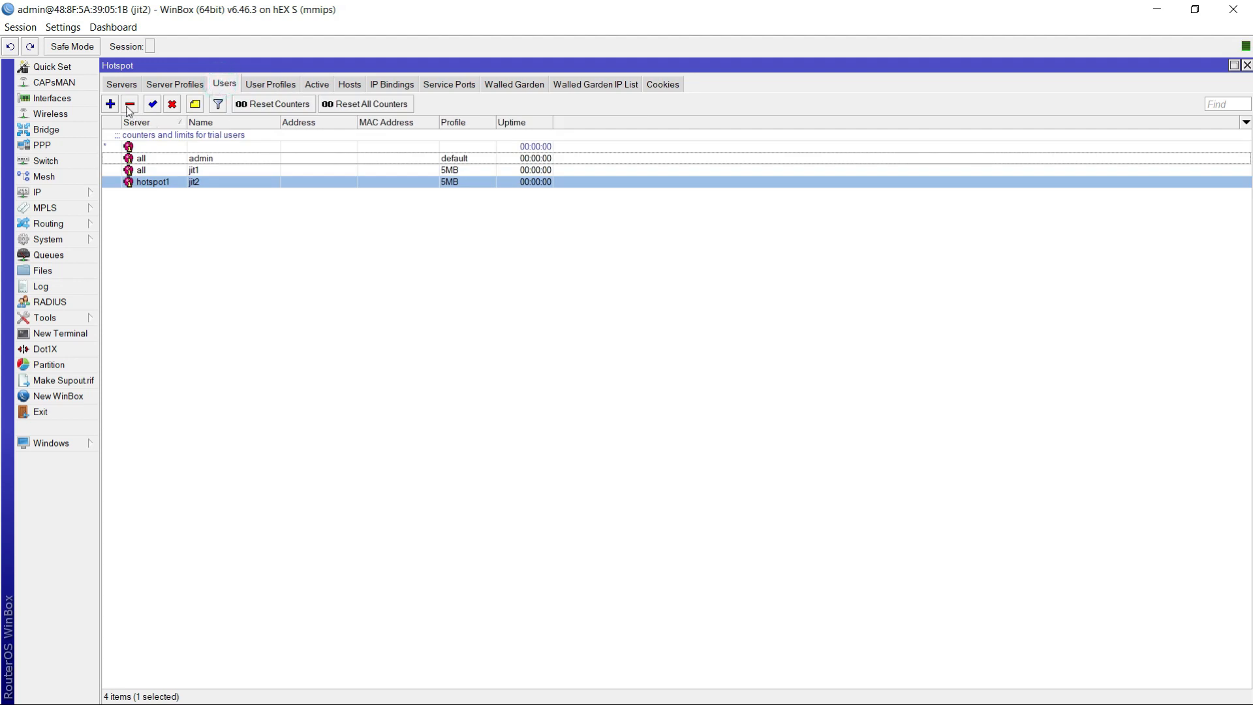
left_click(165, 171)
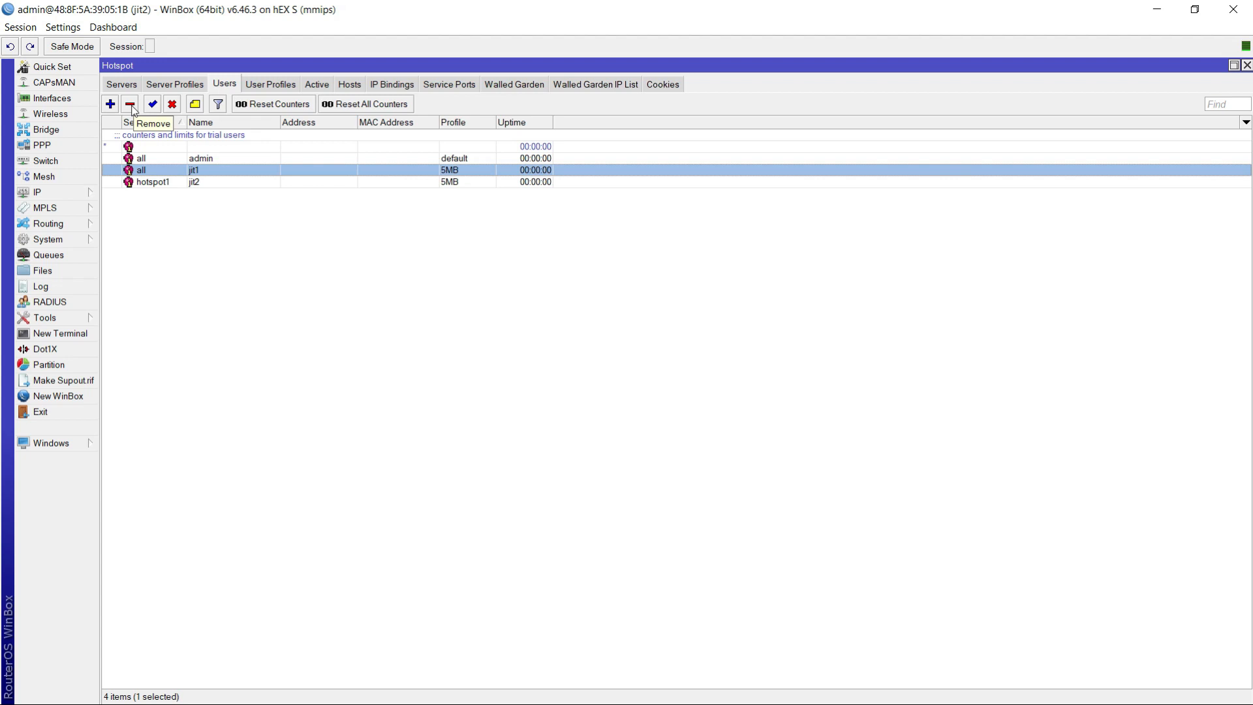
left_click(130, 105)
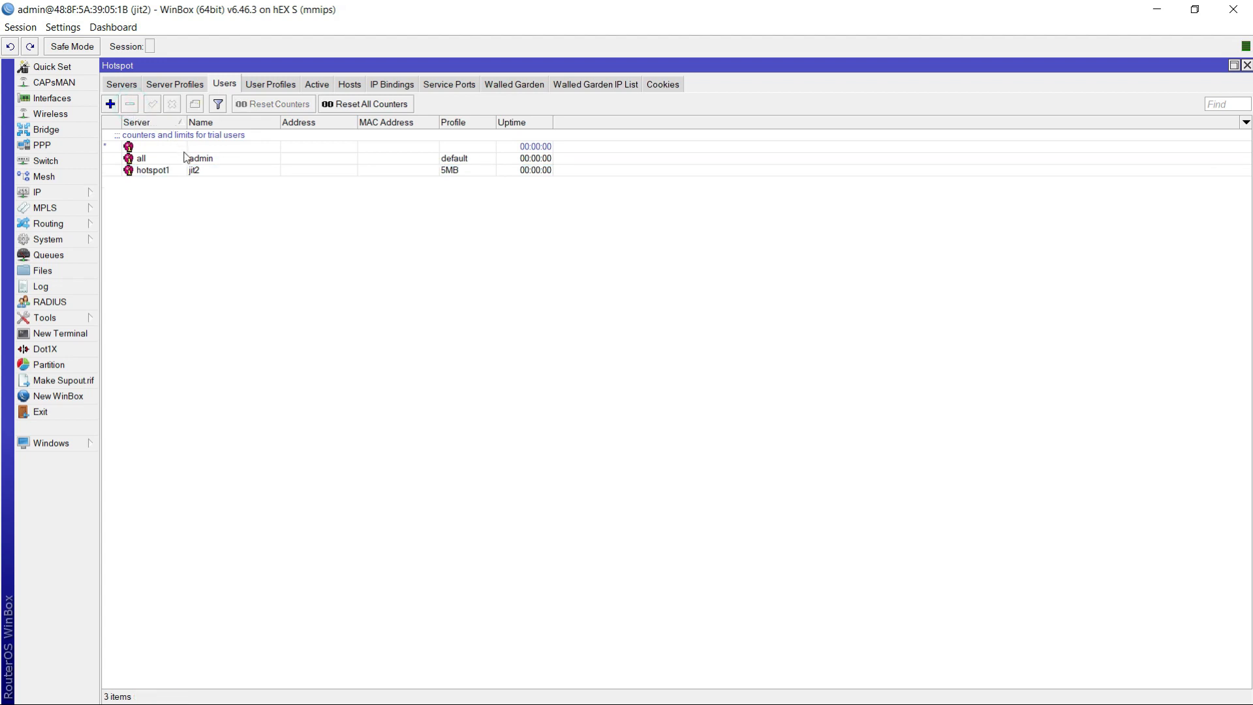
- Review user jit2's uptime limit and general settings, and close WinBox
double_click(232, 172)
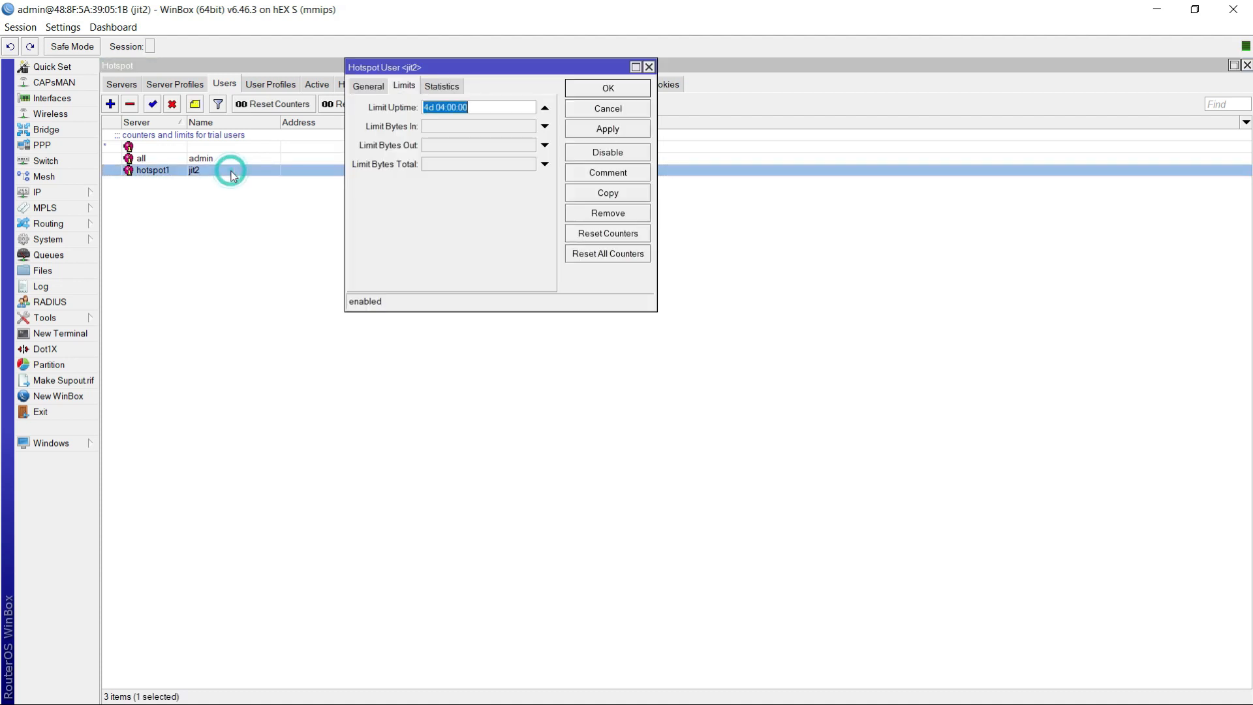
left_click(368, 86)
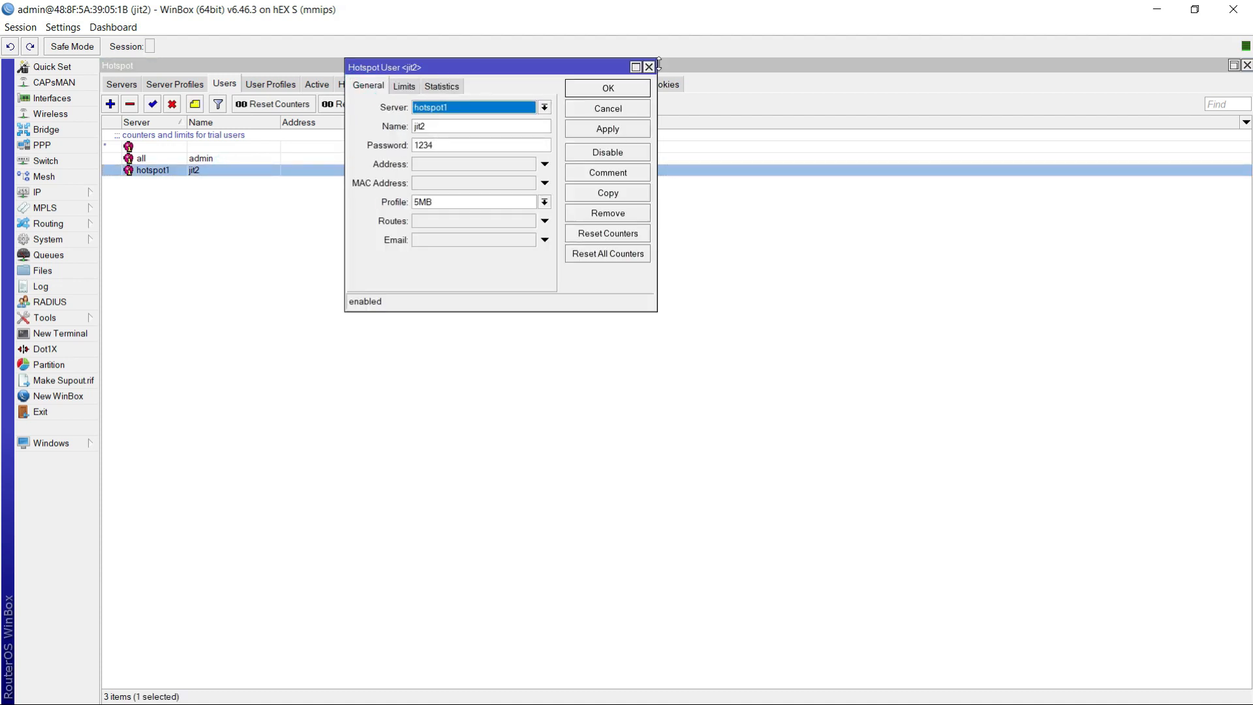
left_click(637, 84)
left_click(1239, 6)
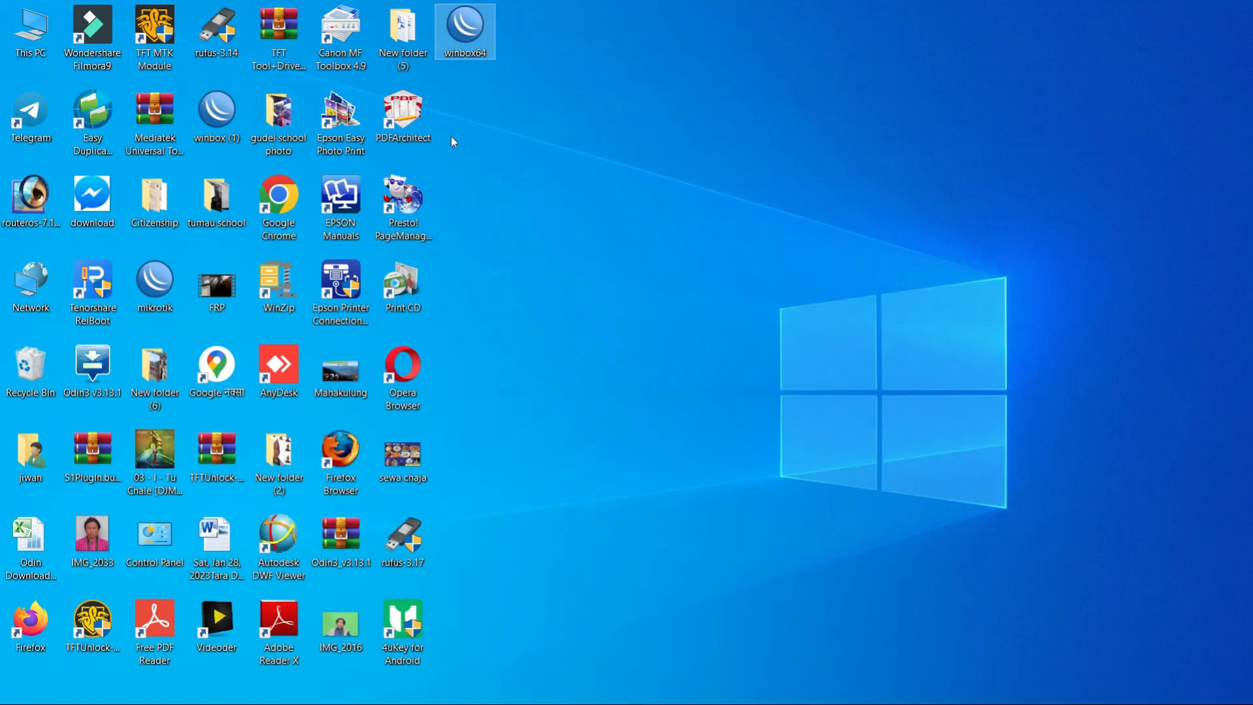
- Open Google Chrome and load the hotspot login page at jit.net
double_click(278, 199)
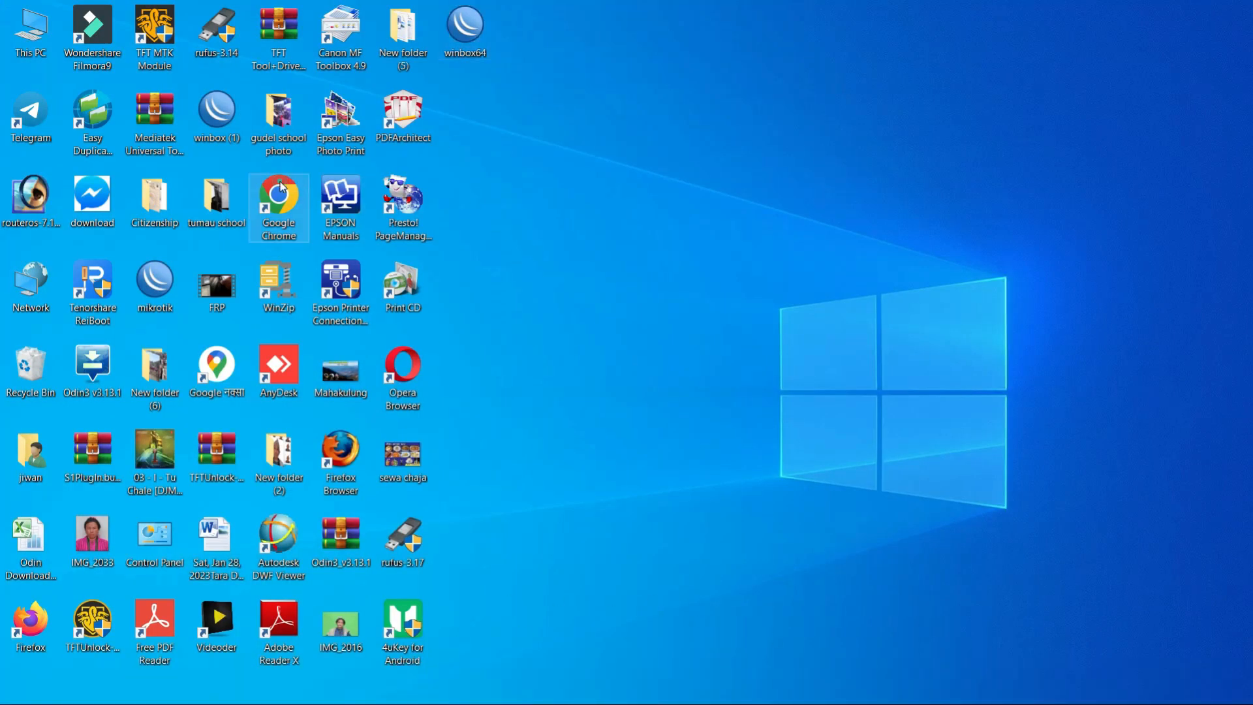
left_click(219, 40)
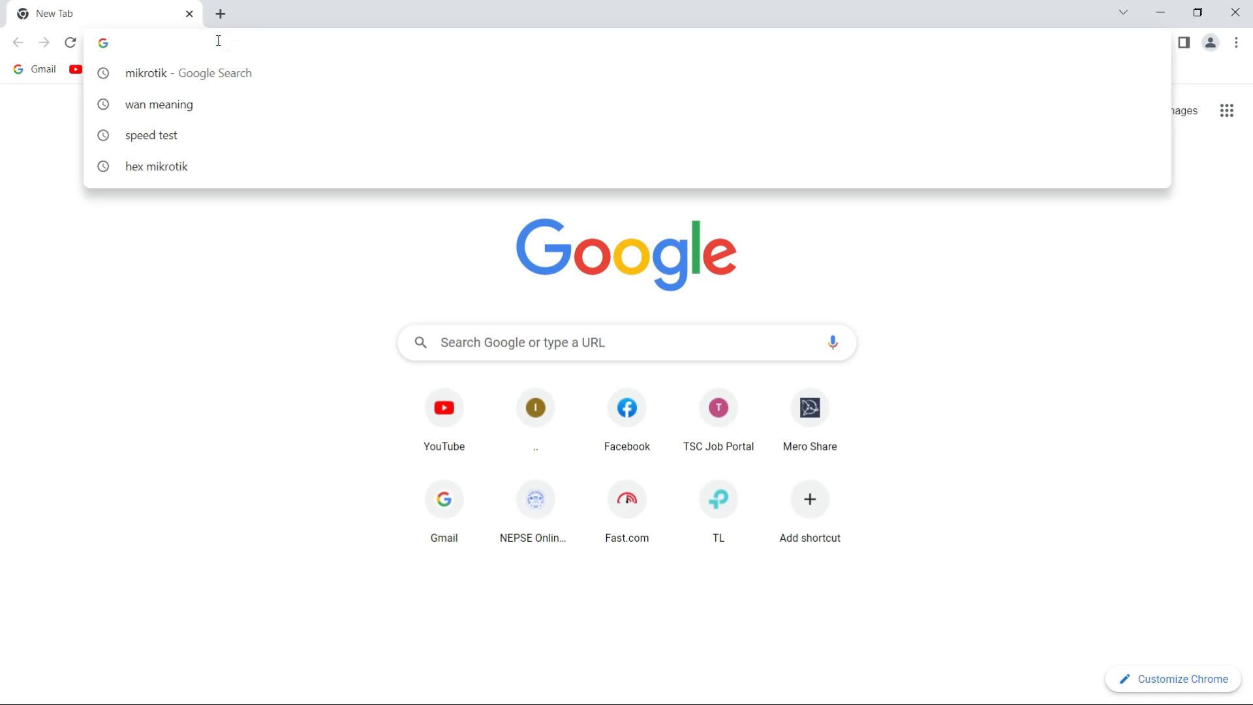
type("jit")
key("Return")
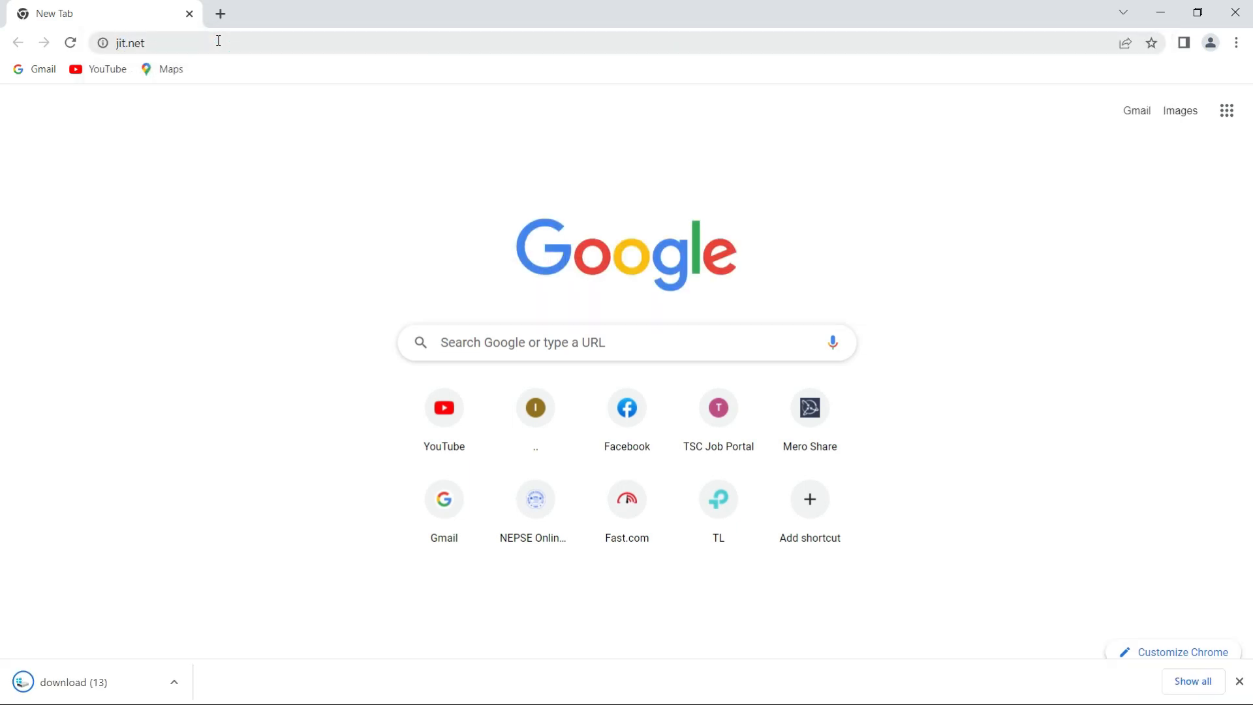
left_click(69, 42)
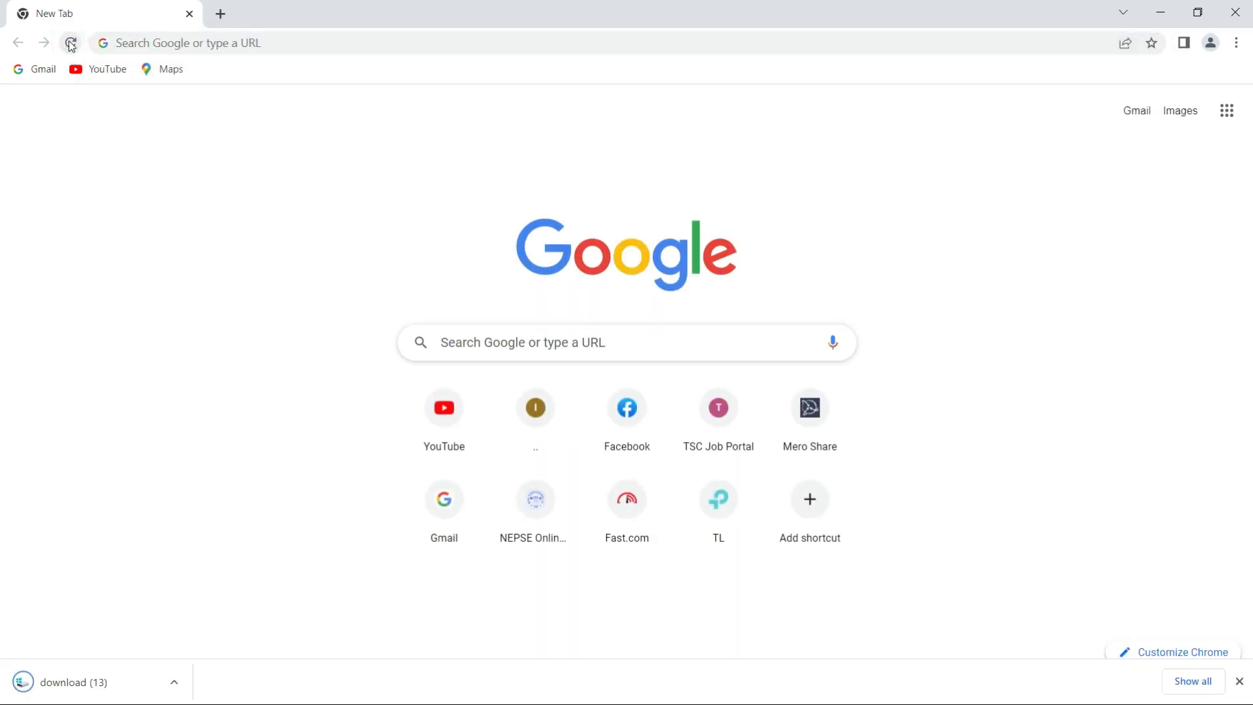
left_click(171, 47)
type("jit.net")
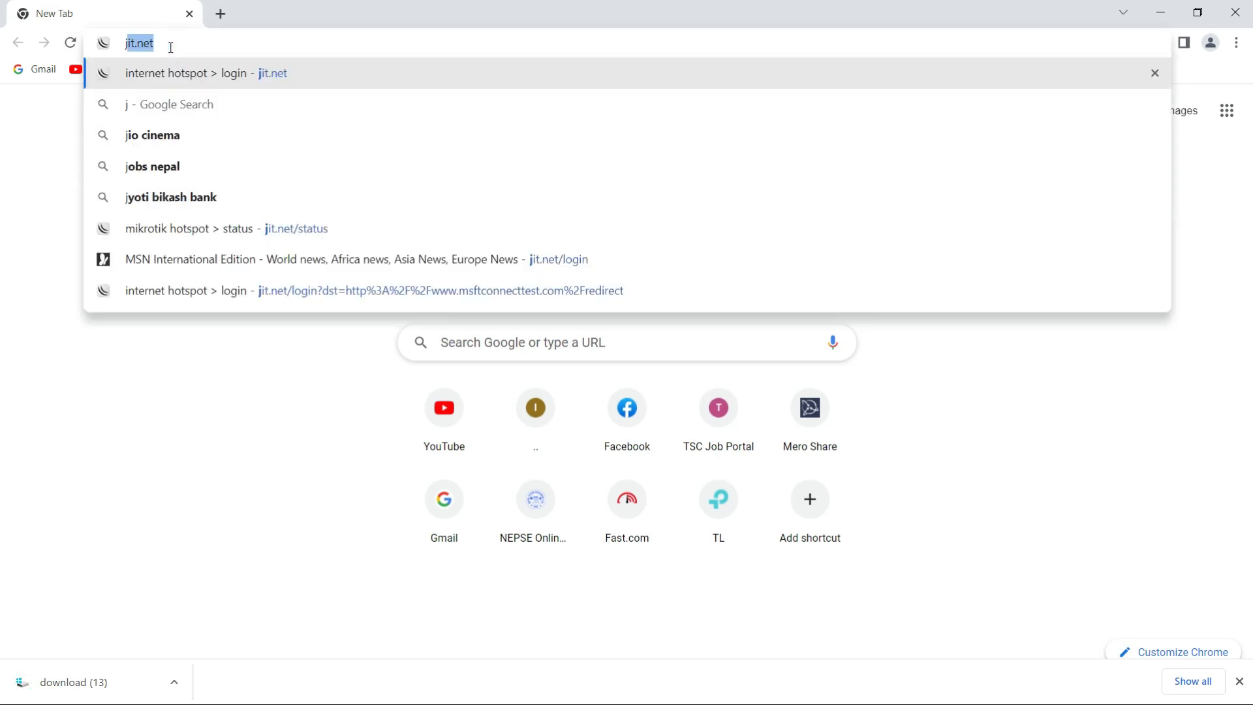
key("Return")
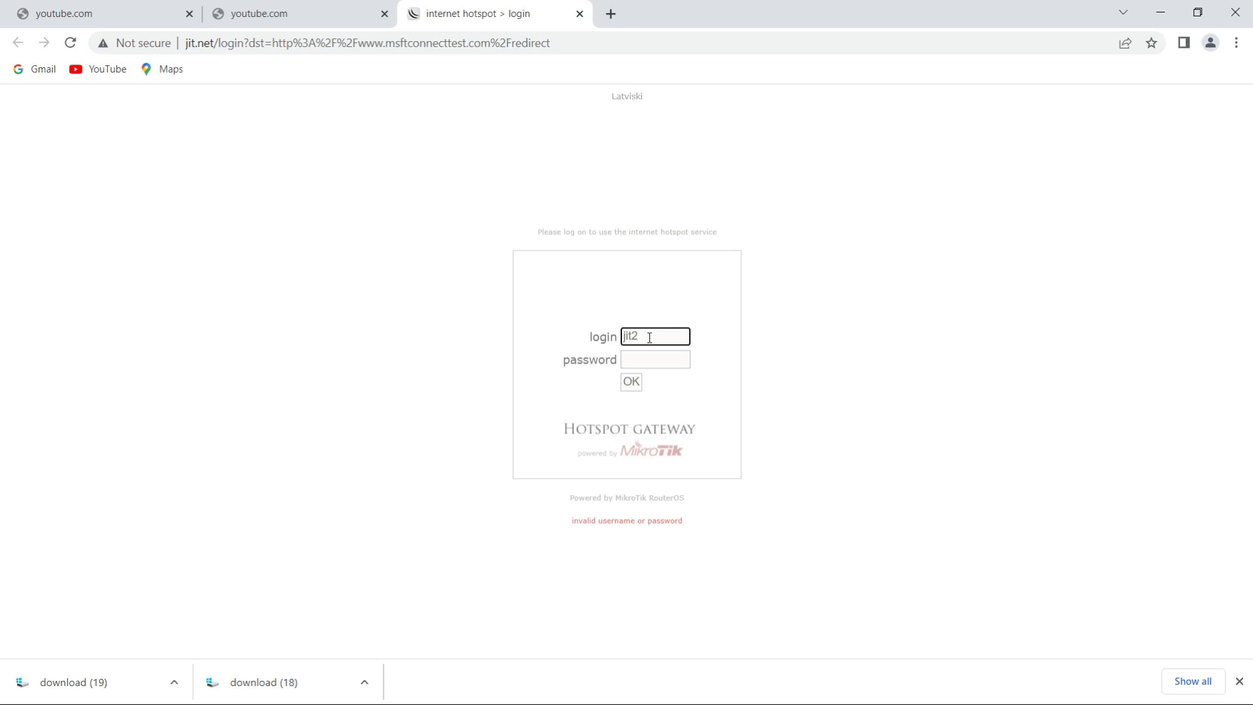
- Log in to the hotspot gateway as jit2 with the account password, re-entering the password if the login is rejected
left_click(649, 360)
type("j")
left_click(631, 384)
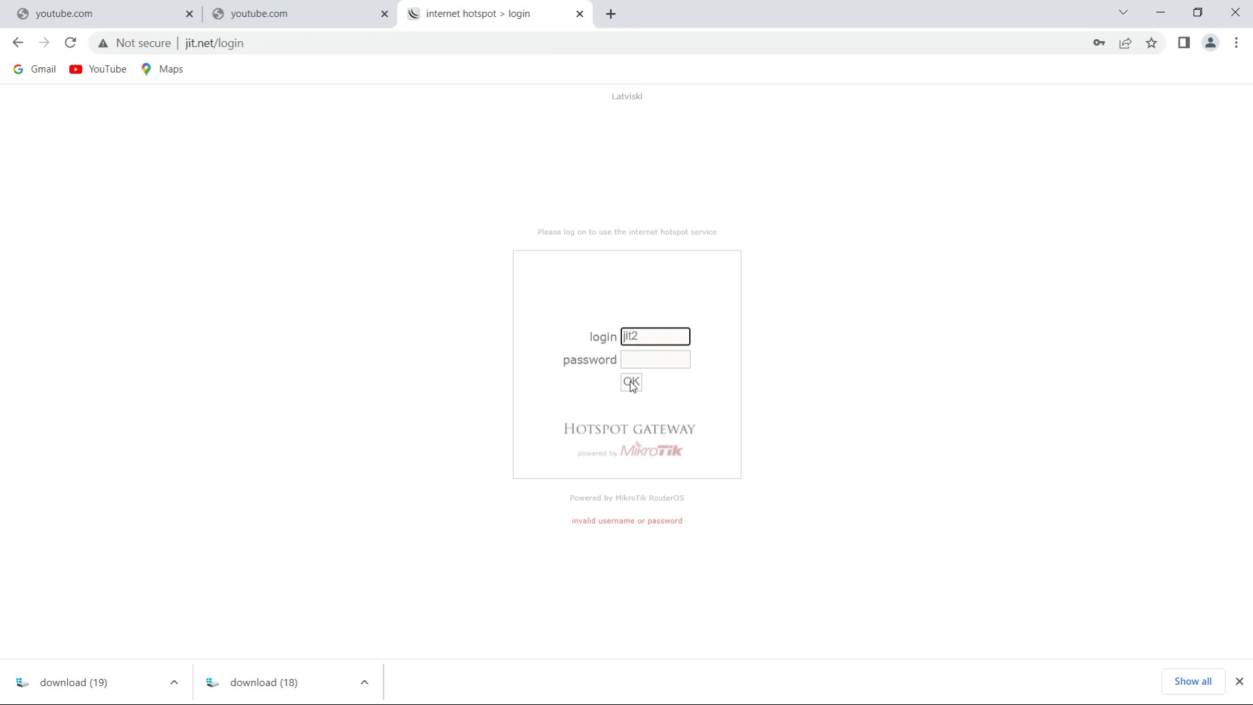
left_click(637, 359)
type("j")
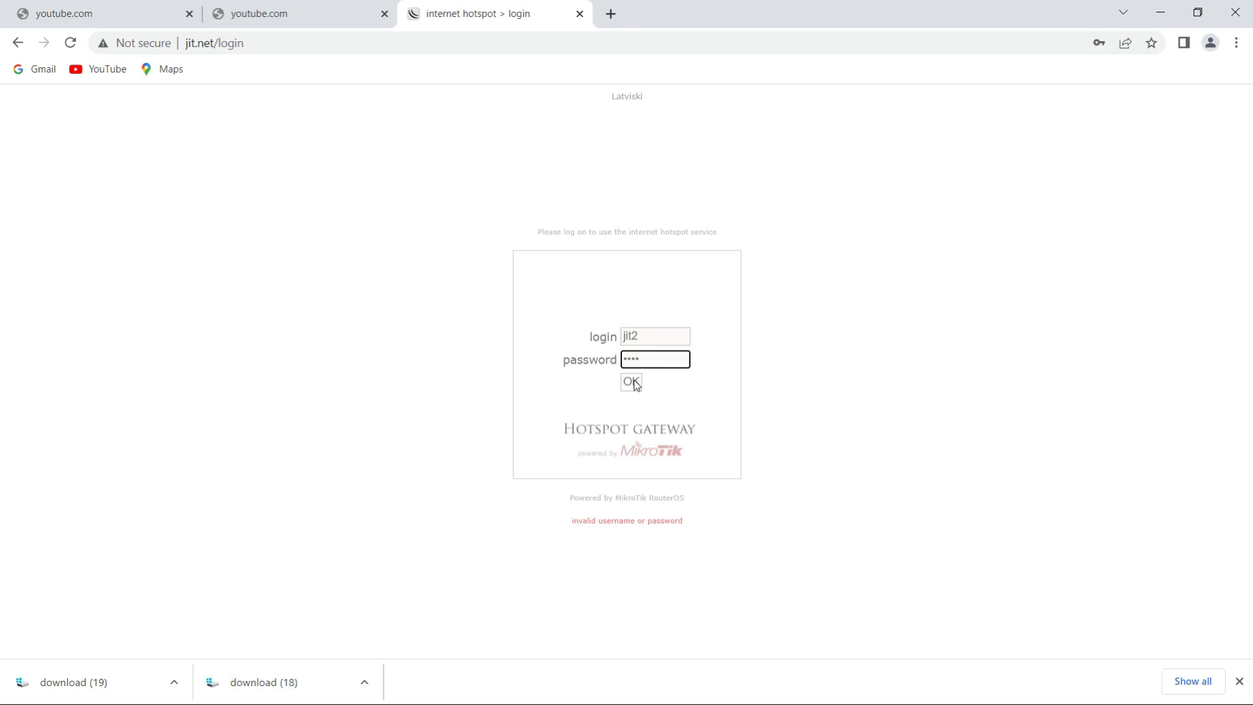
left_click(636, 383)
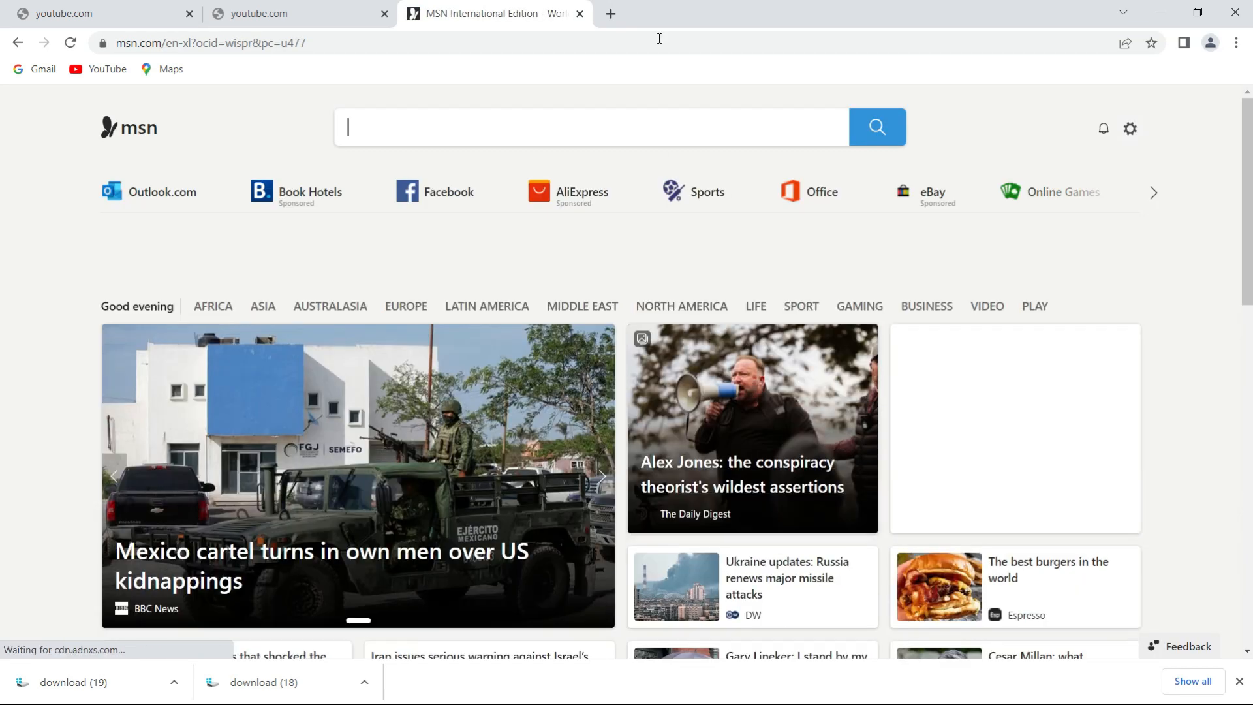
- Run an internet speed test on fast.com in a new browser tab
left_click(611, 14)
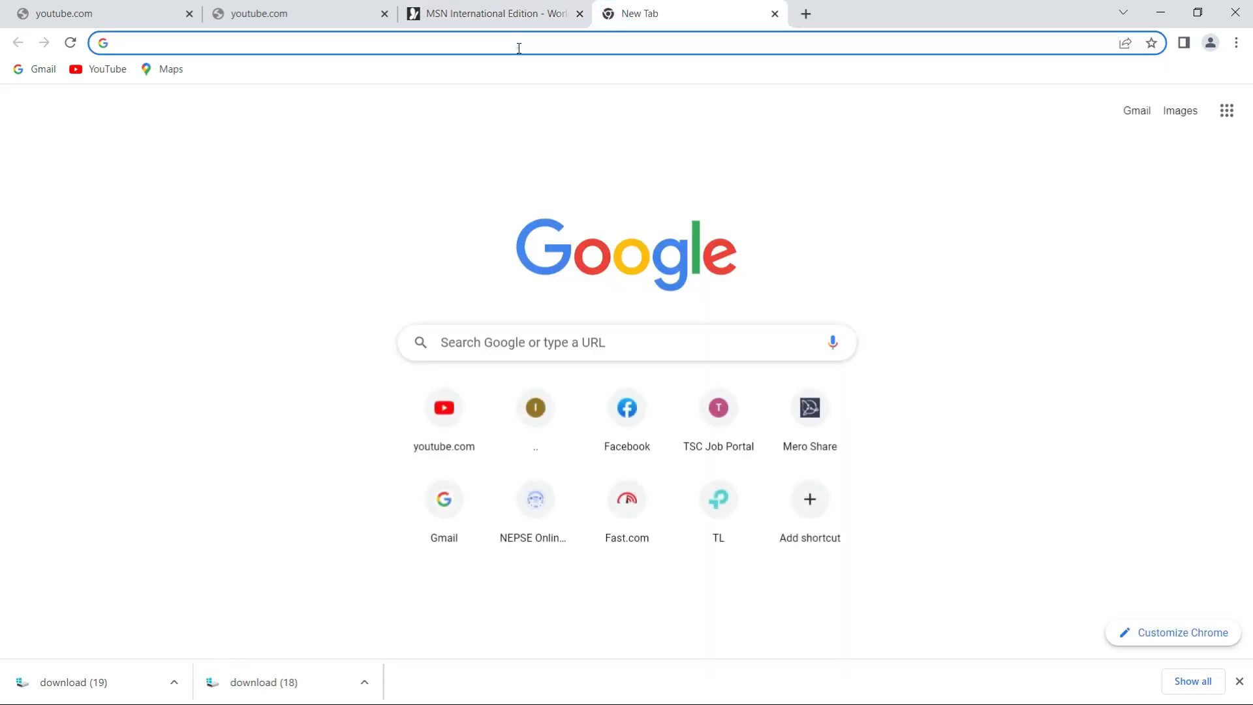
left_click(519, 48)
type("fast.com")
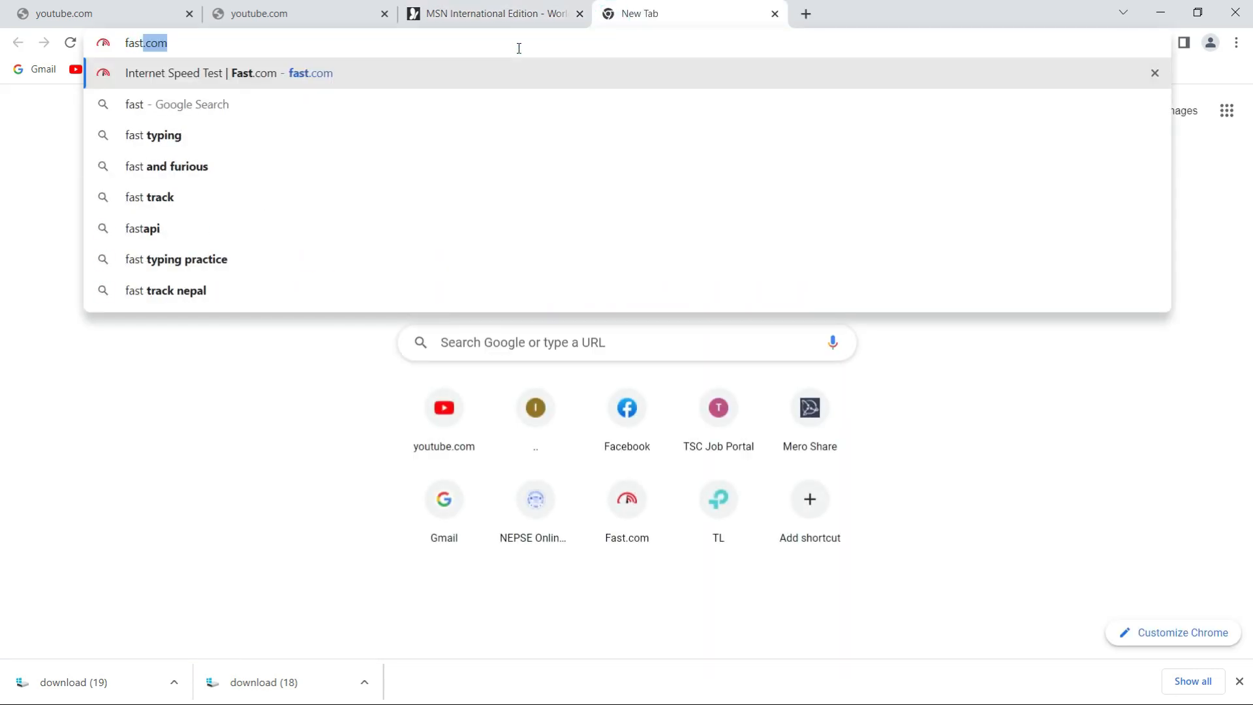
key("Return")
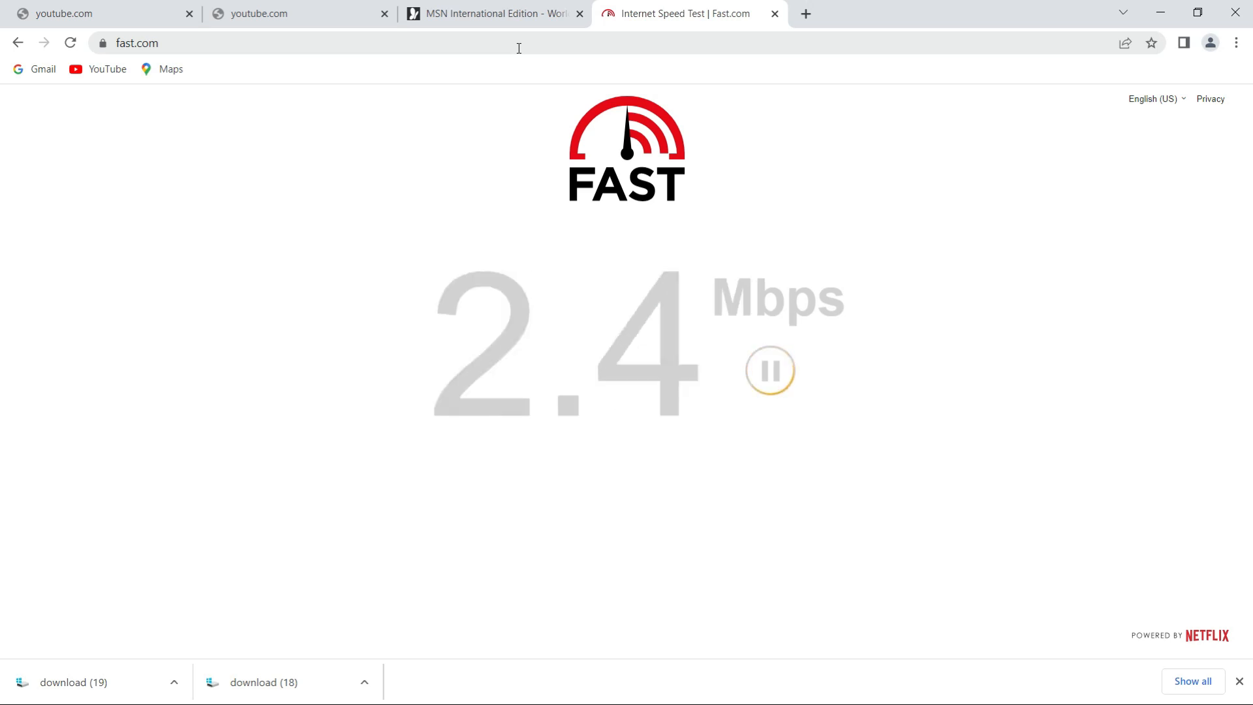
- Switch to WinBox and check jit2's active hotspot session, the users, the server profiles and the servers
left_click(1160, 12)
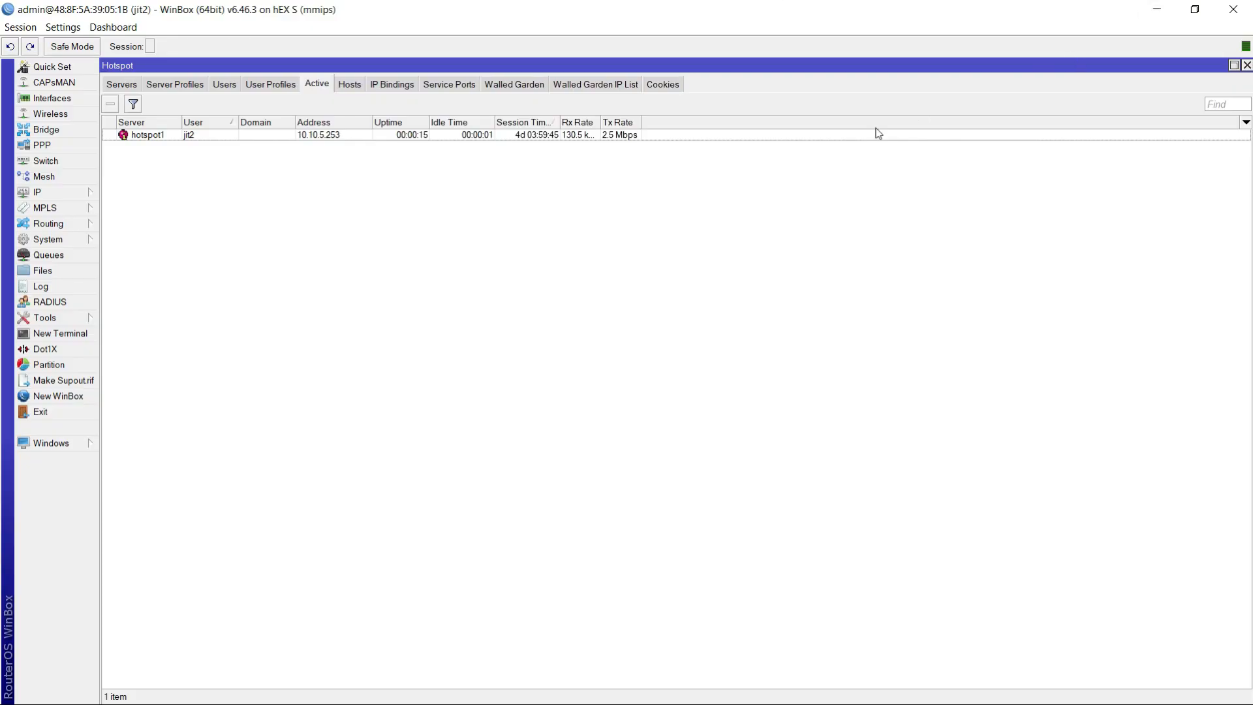
left_click(321, 134)
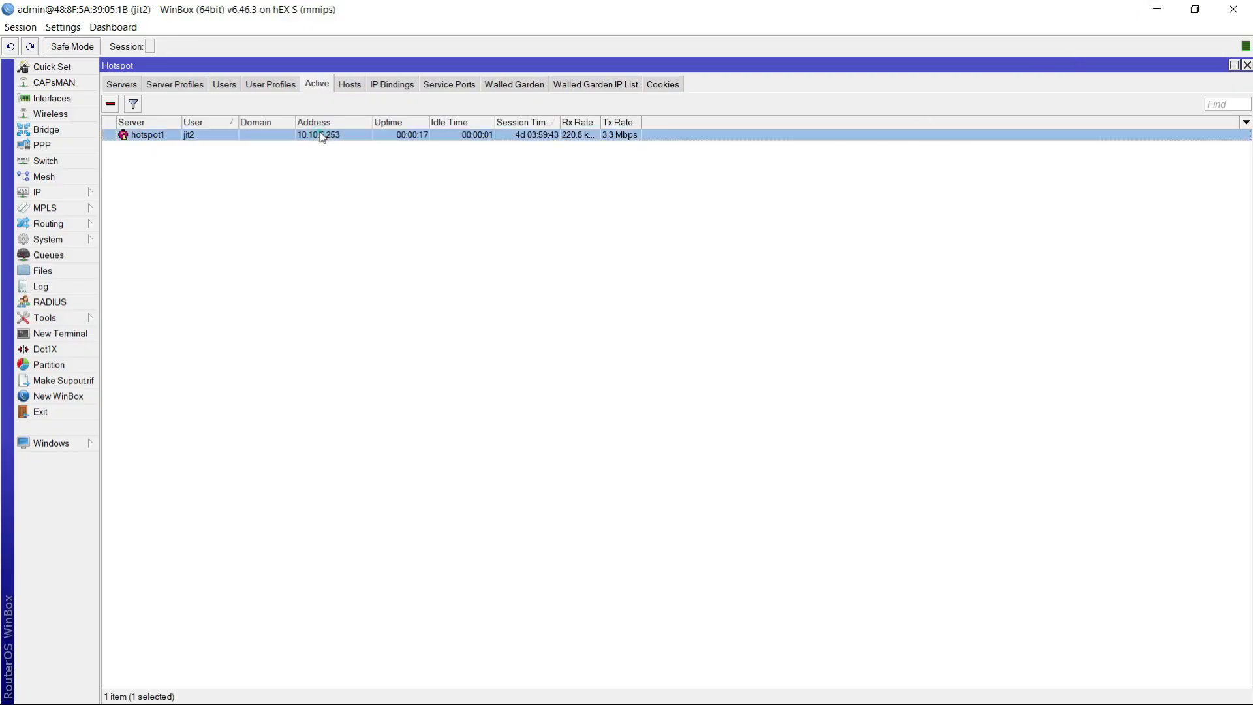
left_click(225, 84)
left_click(185, 83)
left_click(124, 84)
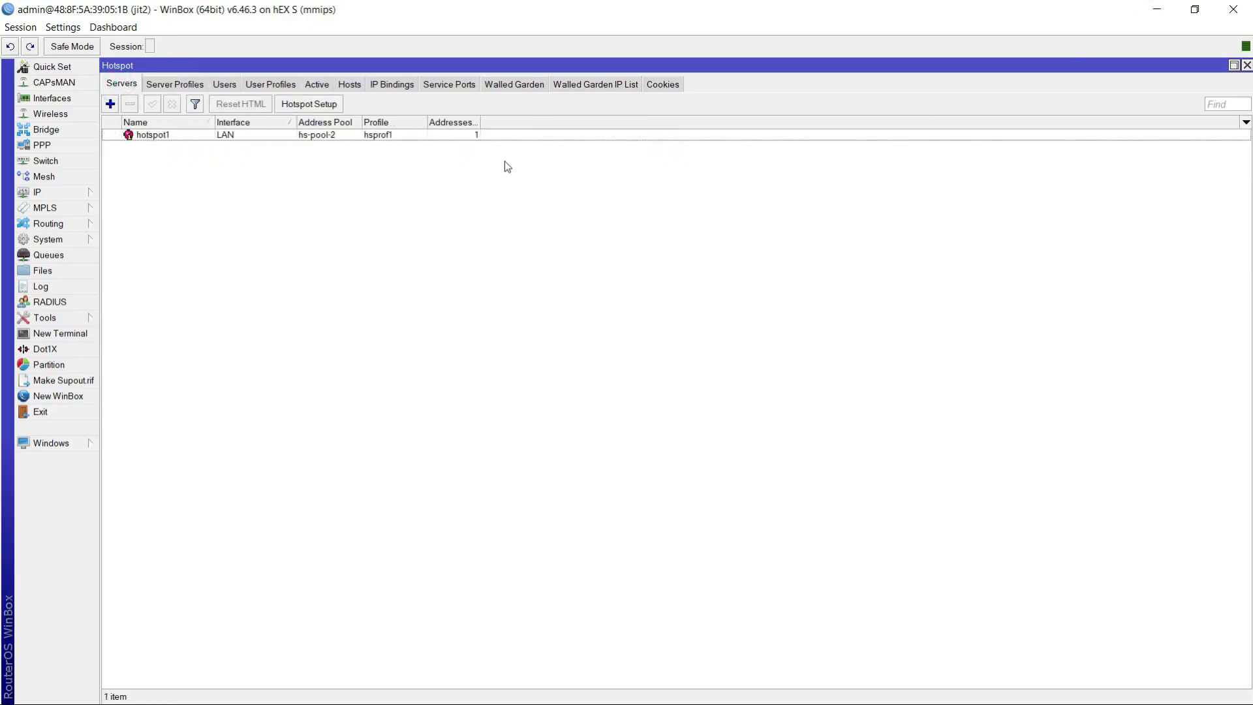
- Close the WinBox router session and refresh the desktop
left_click(1154, 9)
right_click(469, 394)
left_click(578, 444)
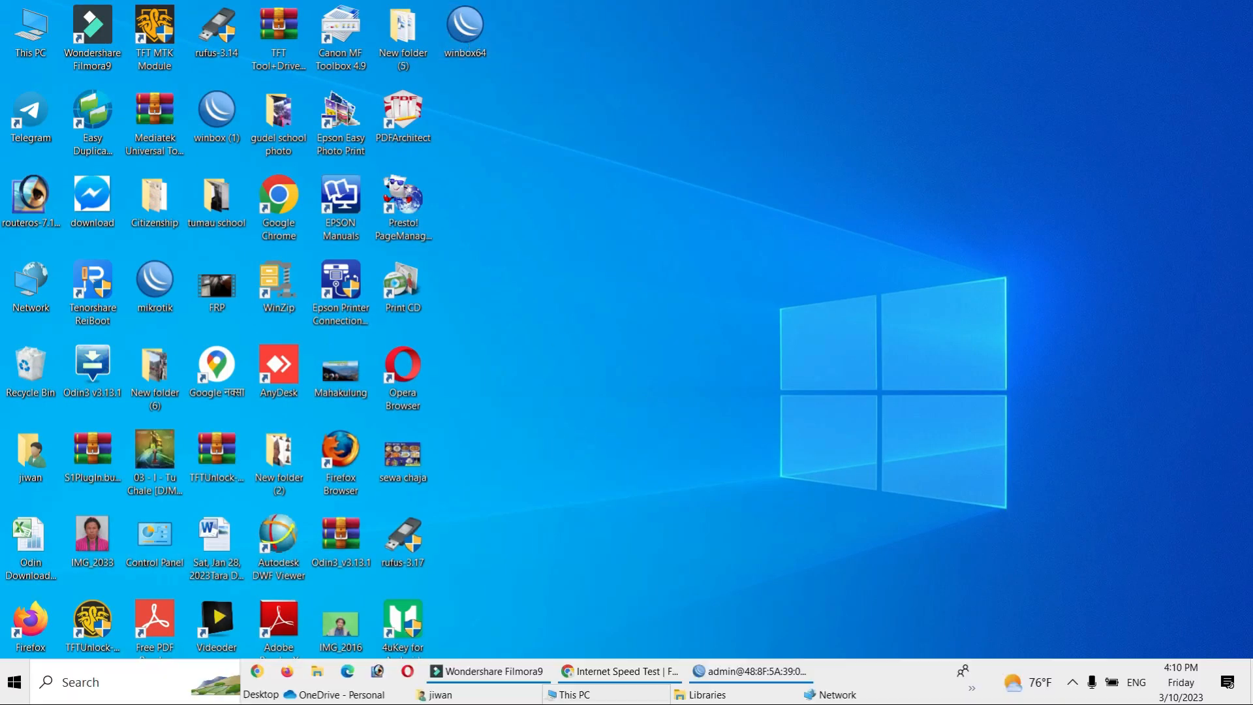
left_click(769, 685)
left_click(1234, 9)
right_click(869, 144)
left_click(914, 191)
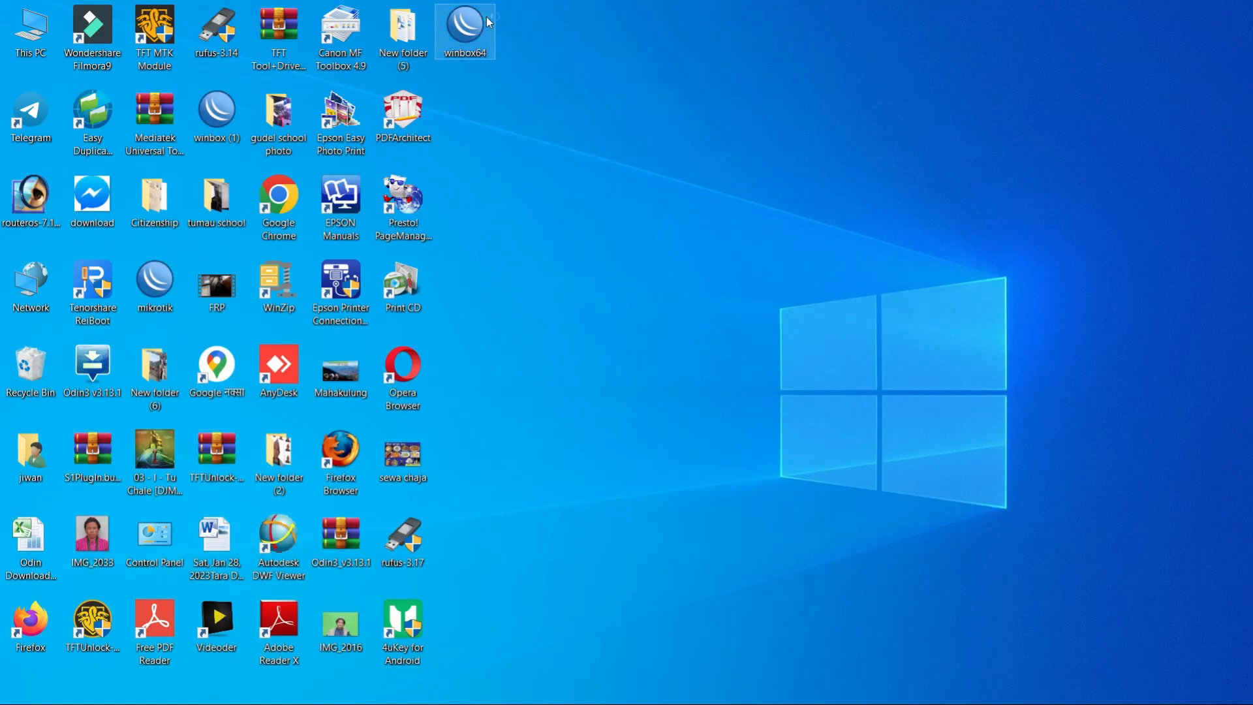
- Open WinBox, refresh the neighbor list to check for the jit2 router, and close WinBox
double_click(488, 21)
left_click(46, 273)
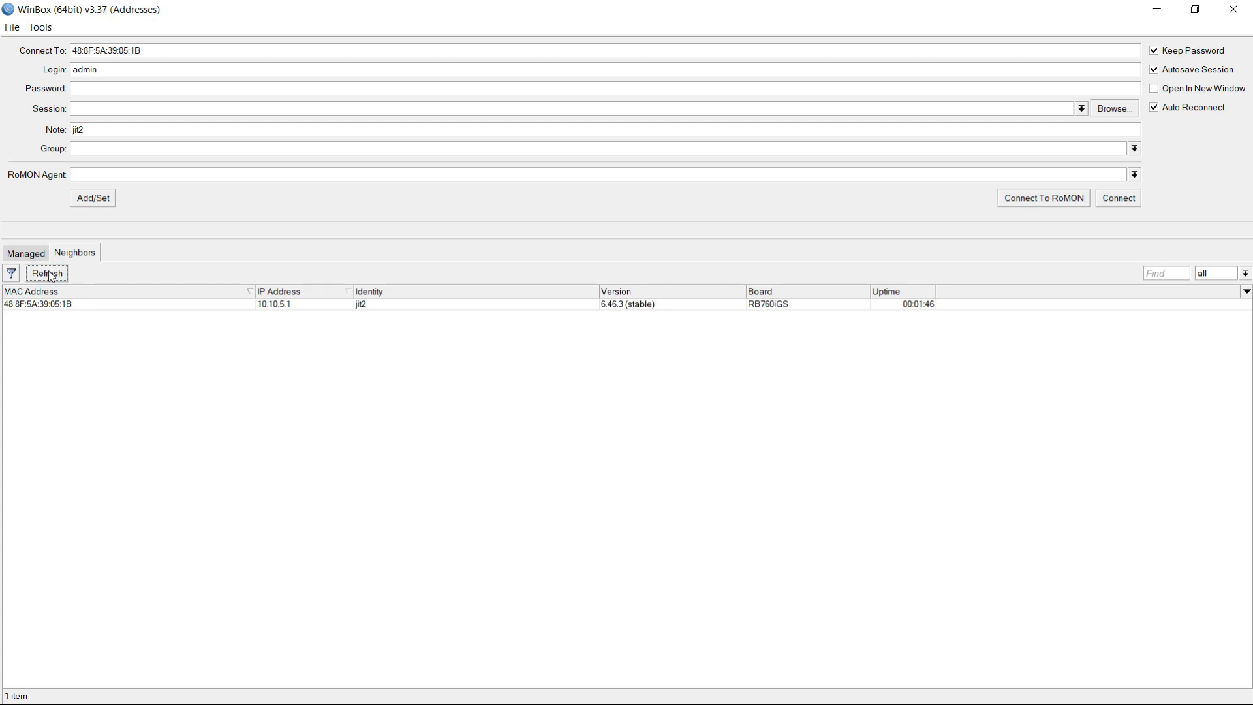
left_click(47, 273)
left_click(1234, 9)
right_click(709, 176)
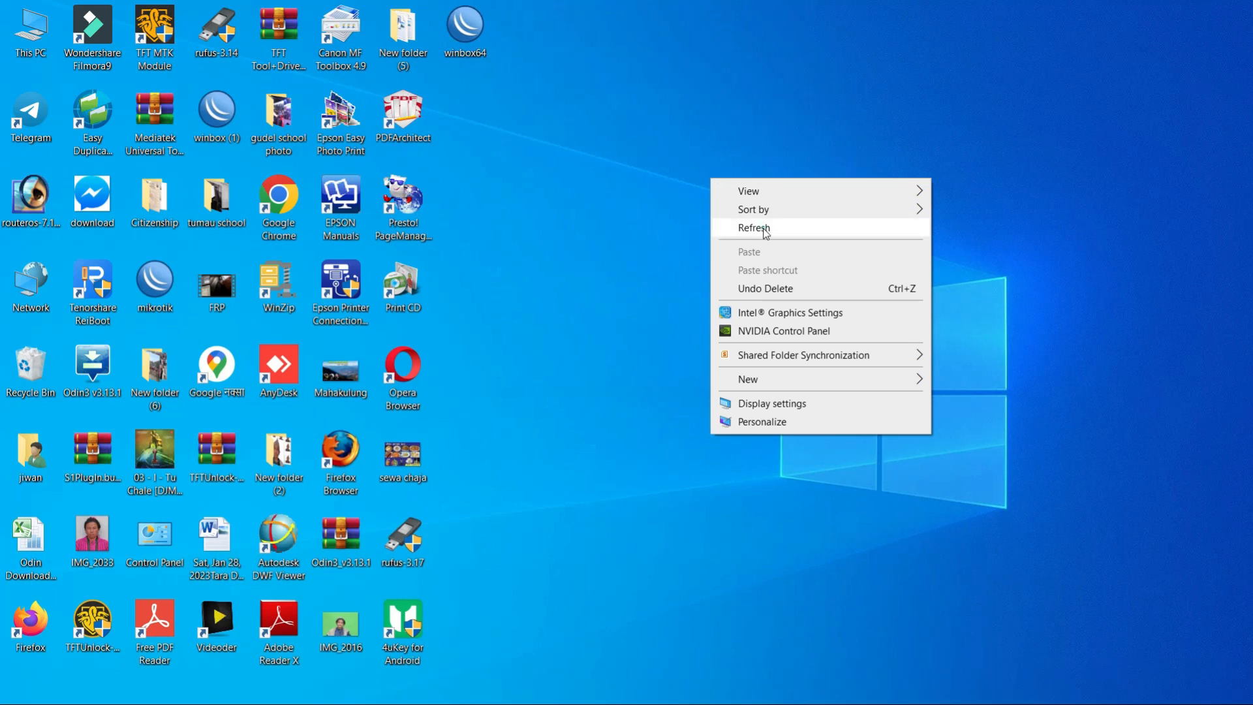
left_click(764, 230)
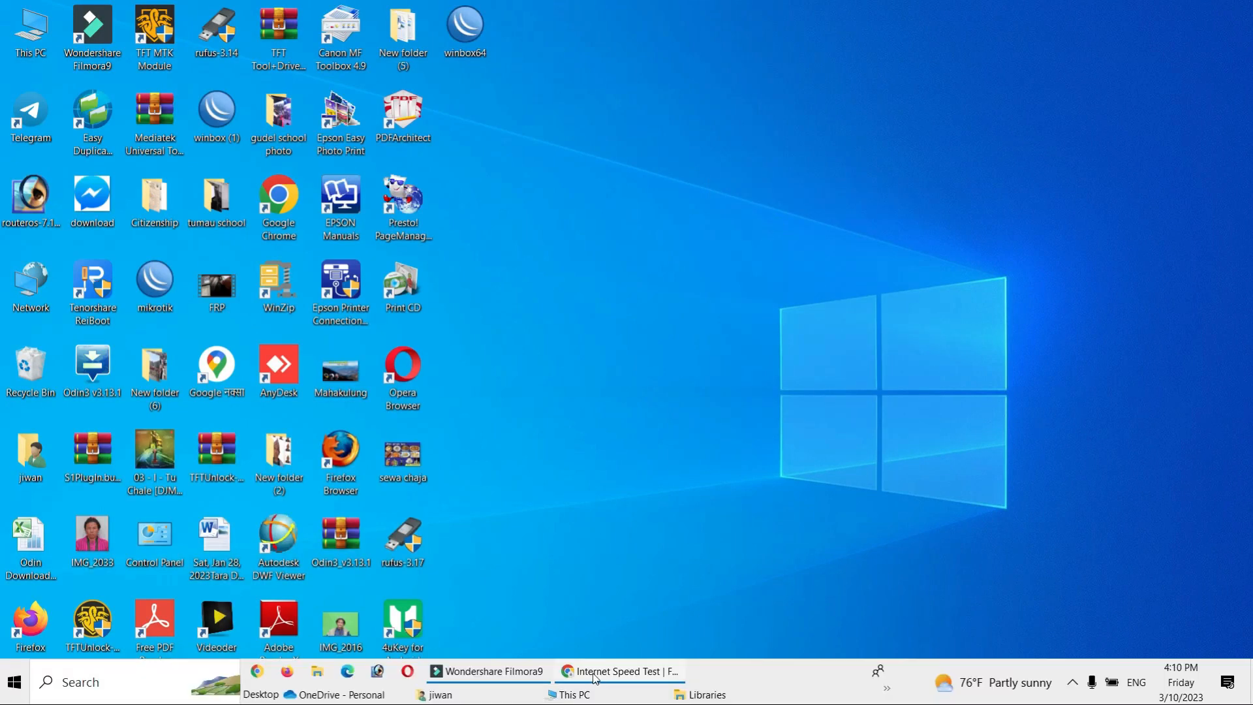
- Close Chrome with its speed test page and switch to Wondershare Filmora9
left_click(596, 678)
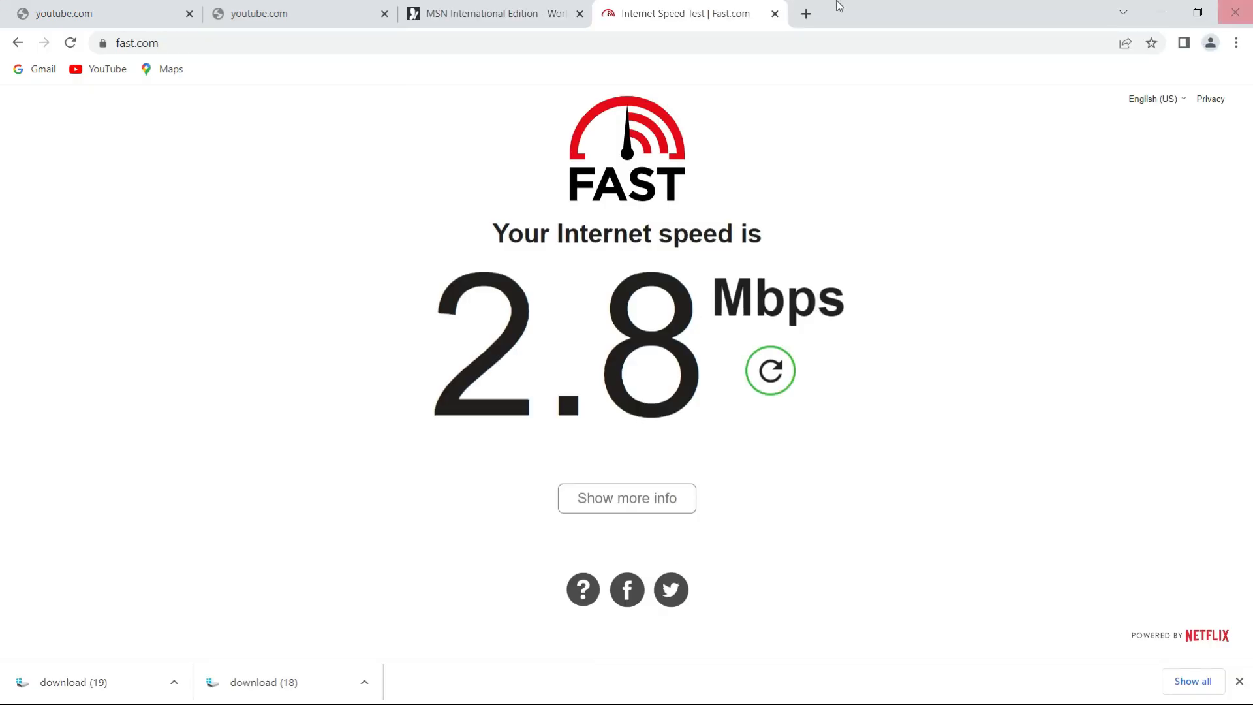
left_click(1249, 5)
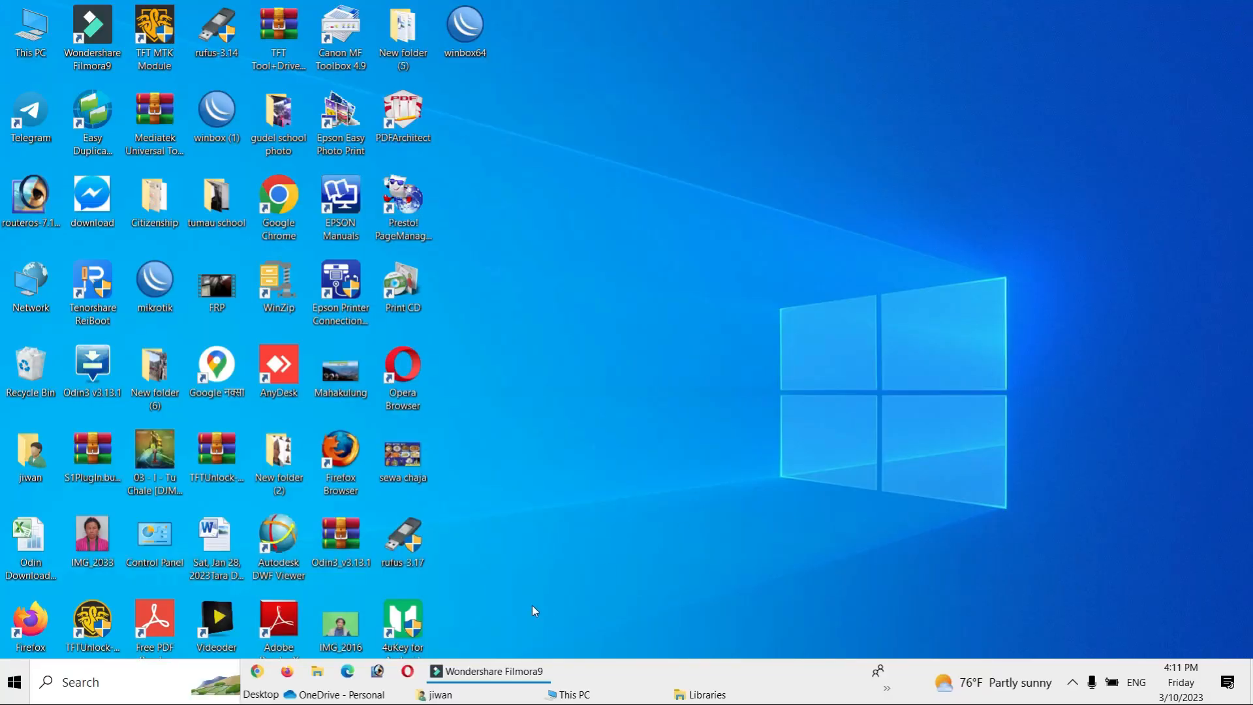
left_click(503, 675)
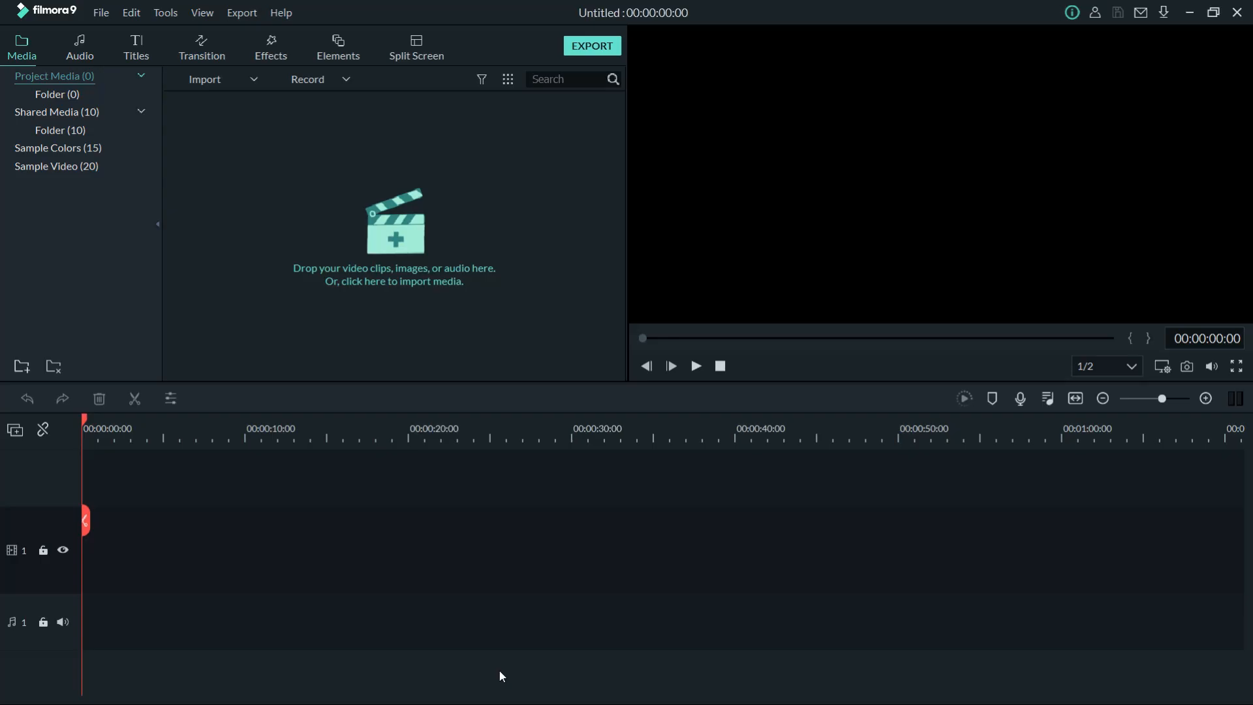